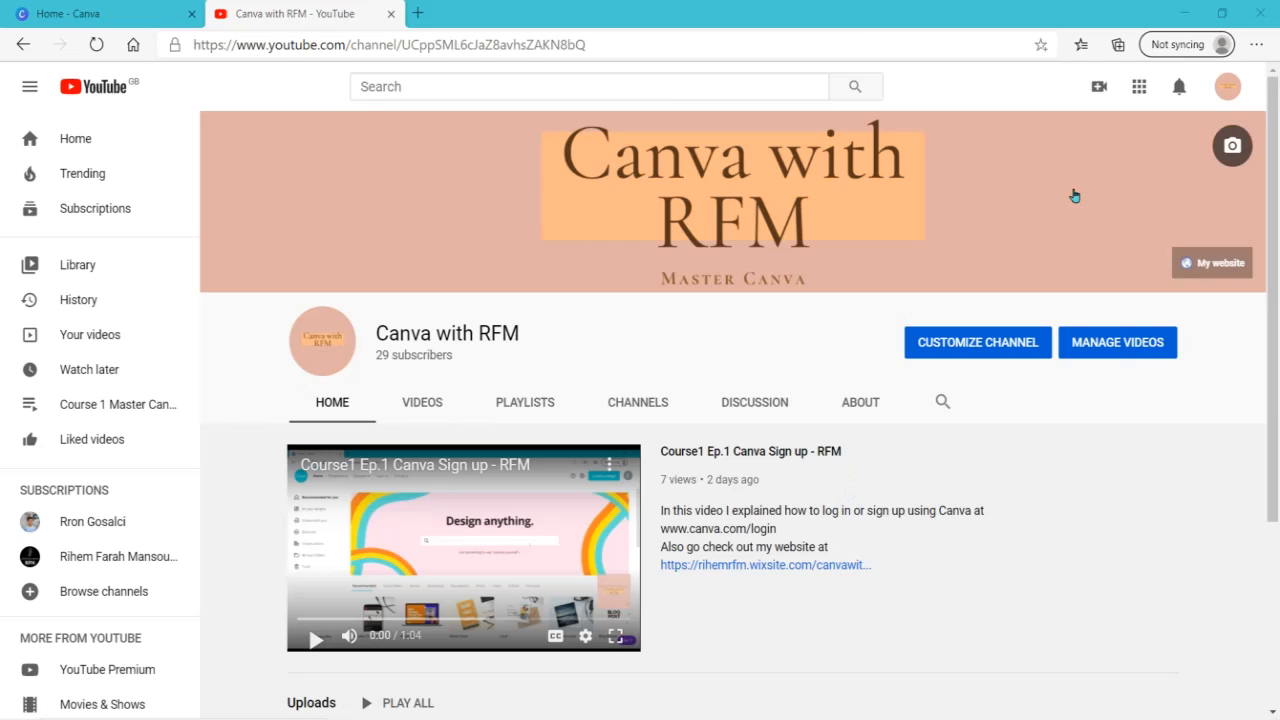
# - View the website linked on the YouTube channel banner, and close both pages to return to the Canva home page
pyautogui.click(1214, 266)
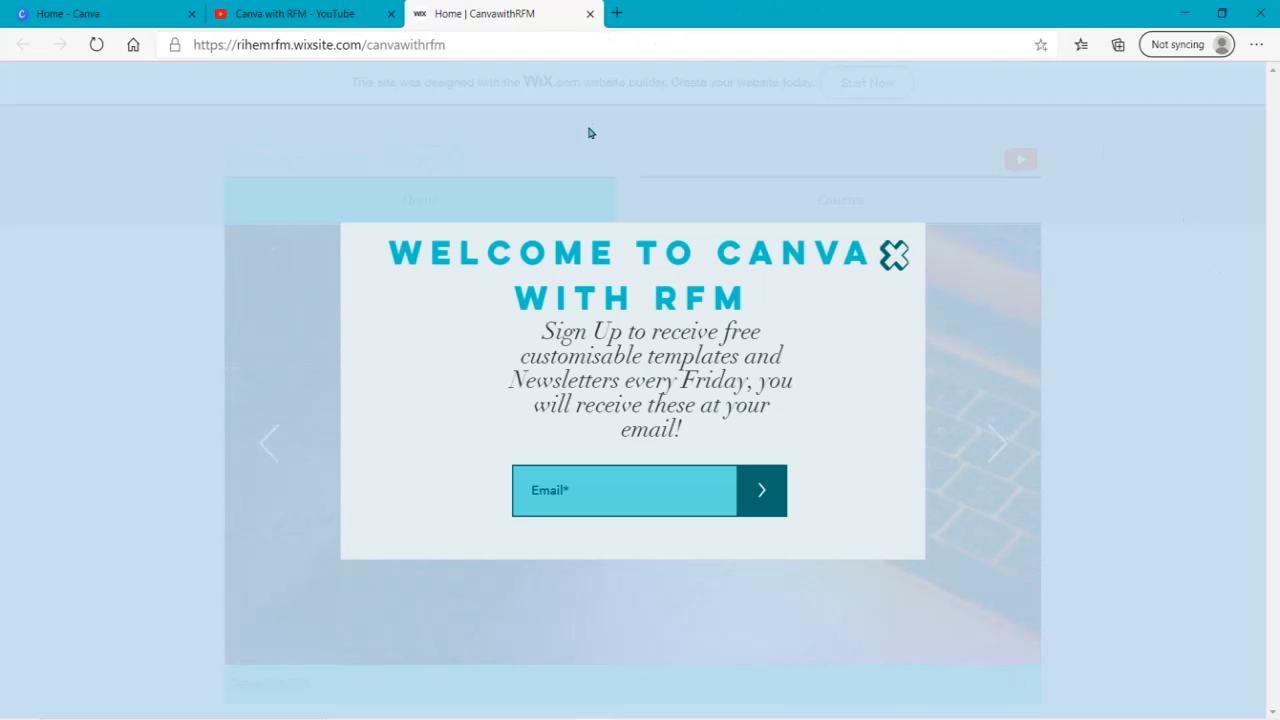
pyautogui.click(589, 15)
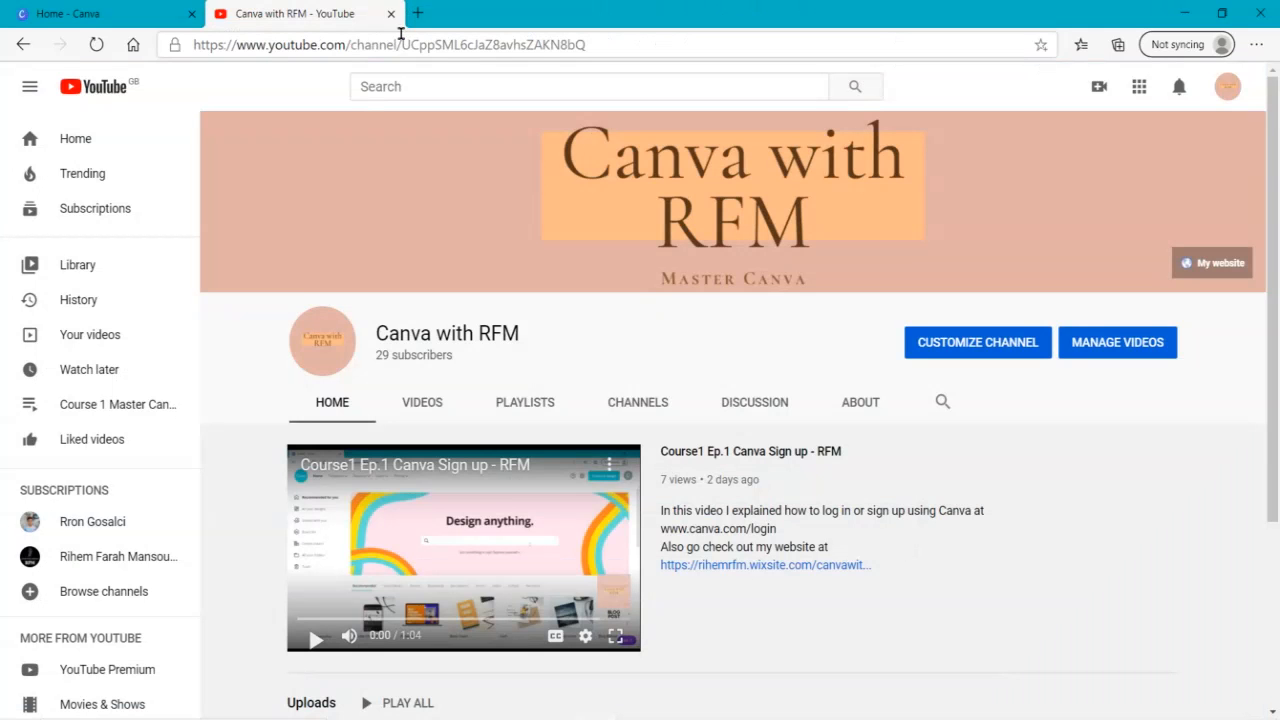
pyautogui.click(390, 14)
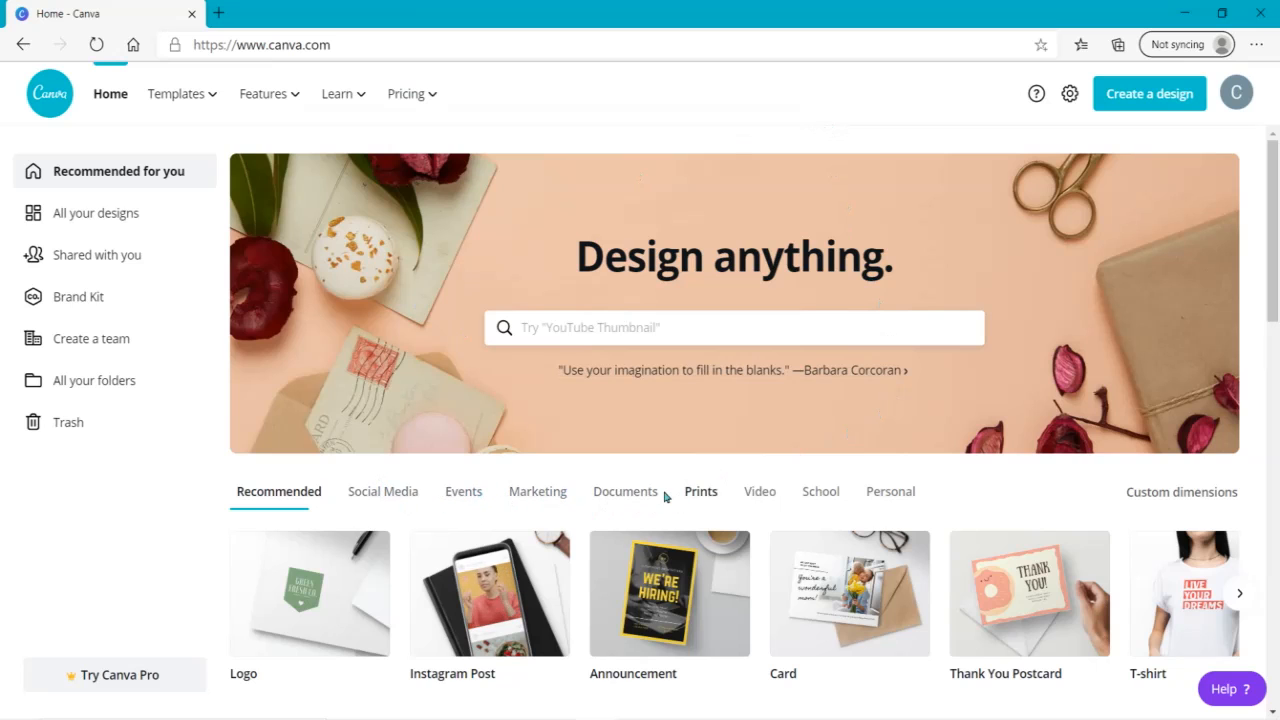
# - Create a blank poster from the Marketing designs and apply the Millennial Style template from the Advertising Poster group
pyautogui.click(638, 494)
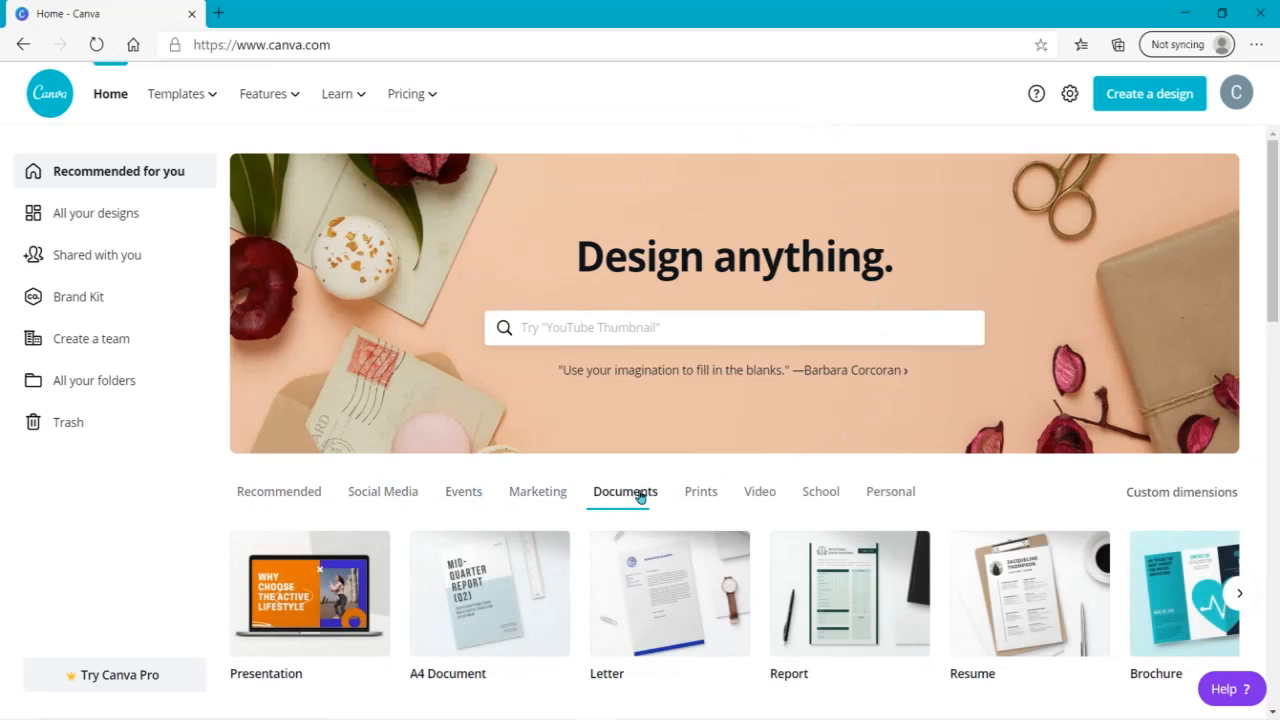
pyautogui.click(558, 496)
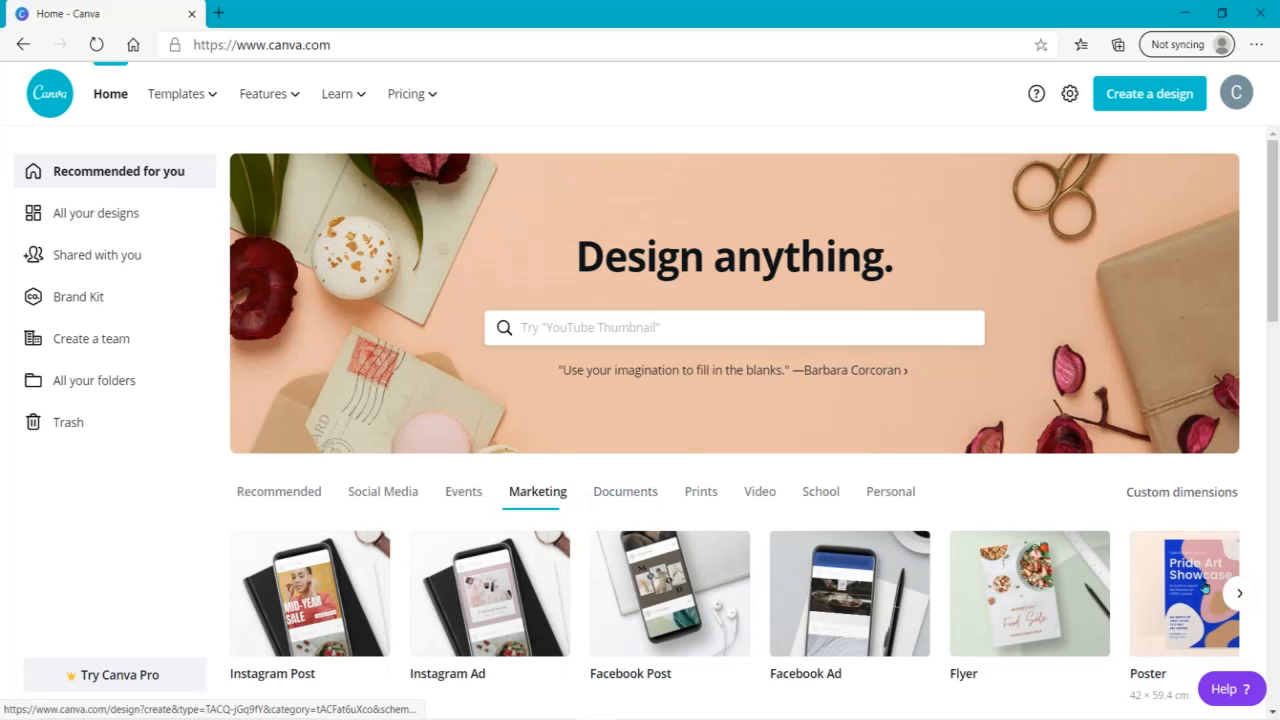
pyautogui.click(1204, 588)
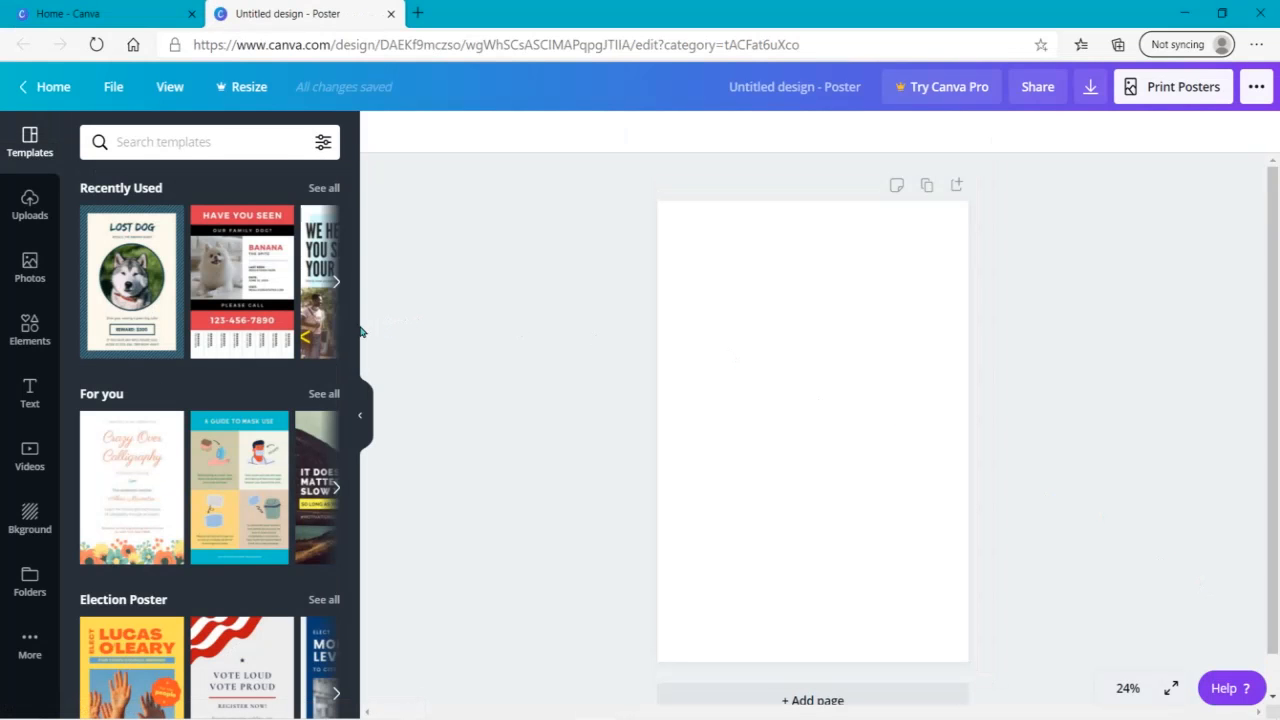
pyautogui.moveTo(354, 228); pyautogui.dragTo(325, 428)
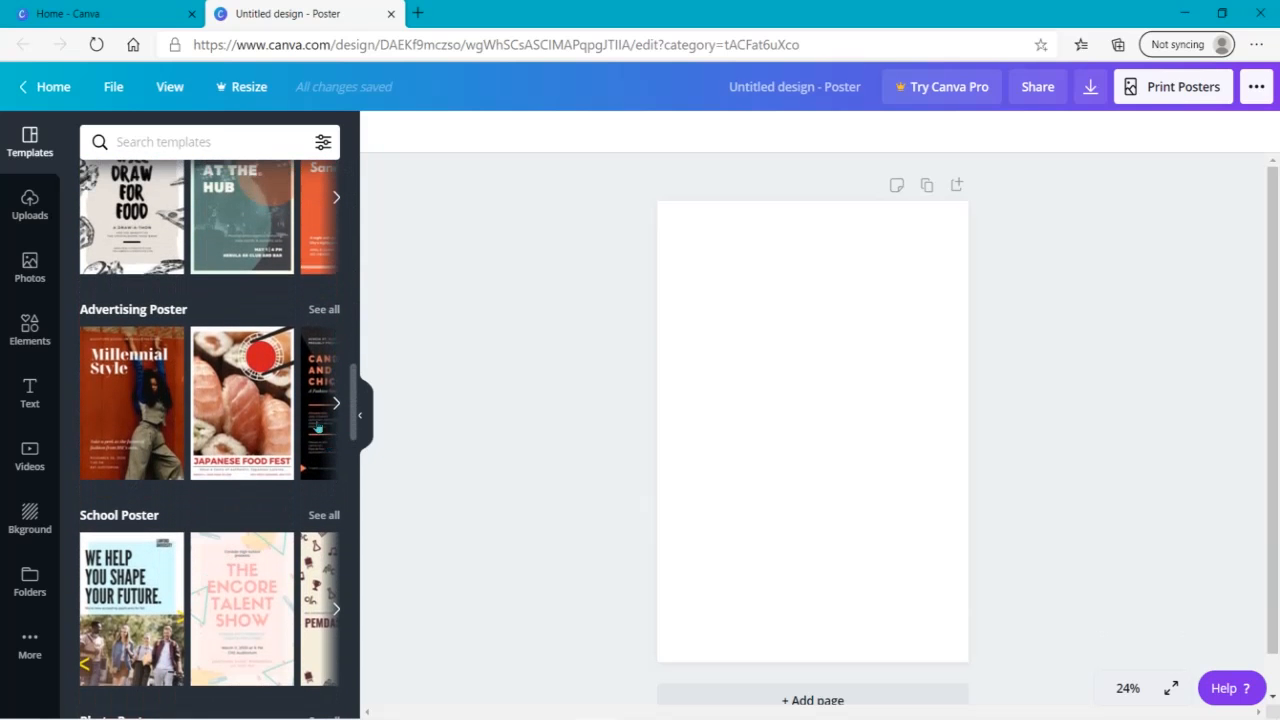
pyautogui.click(125, 396)
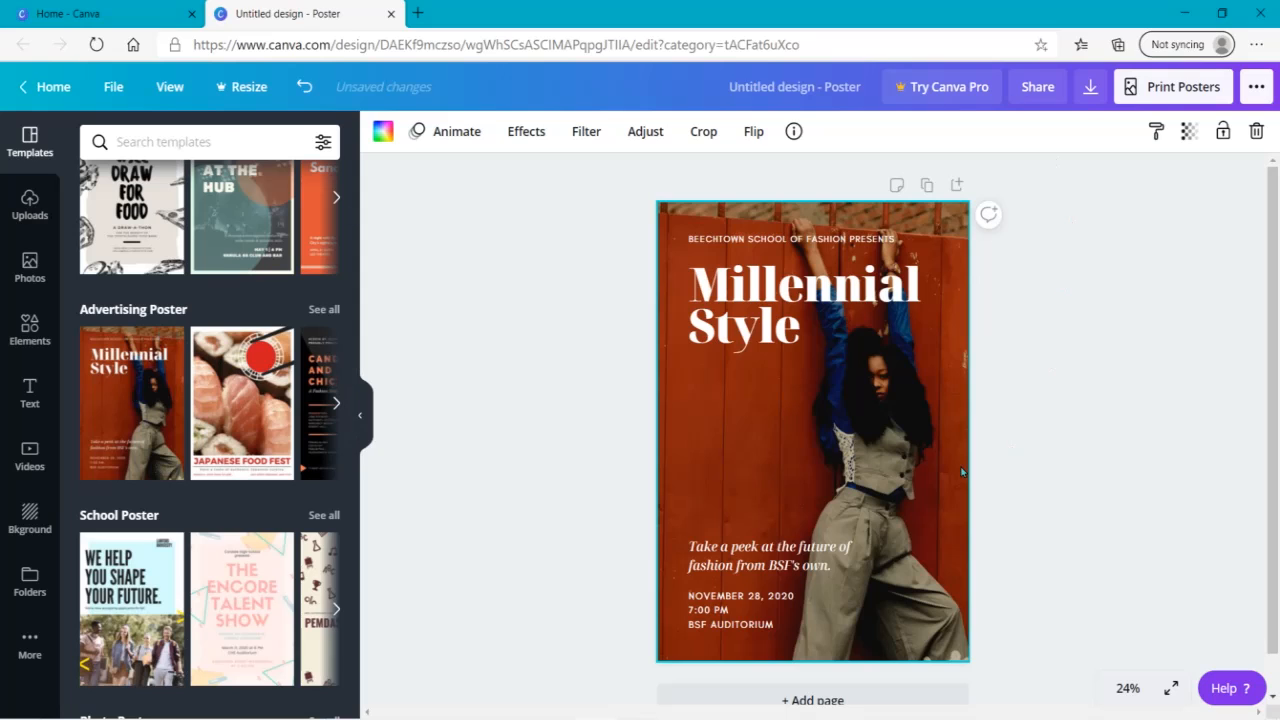
# - Reposition the background photo inside the poster, shifting it right until the woman is outside the frame
pyautogui.doubleClick(841, 427)
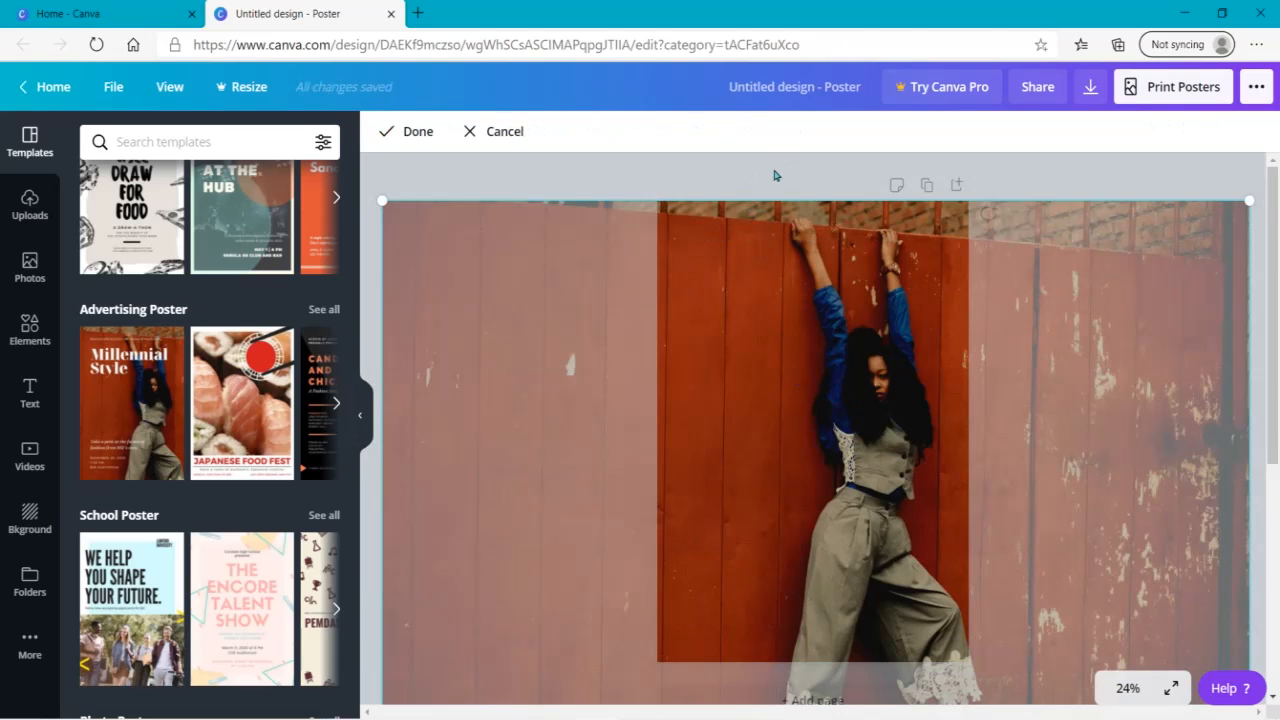
pyautogui.click(774, 175)
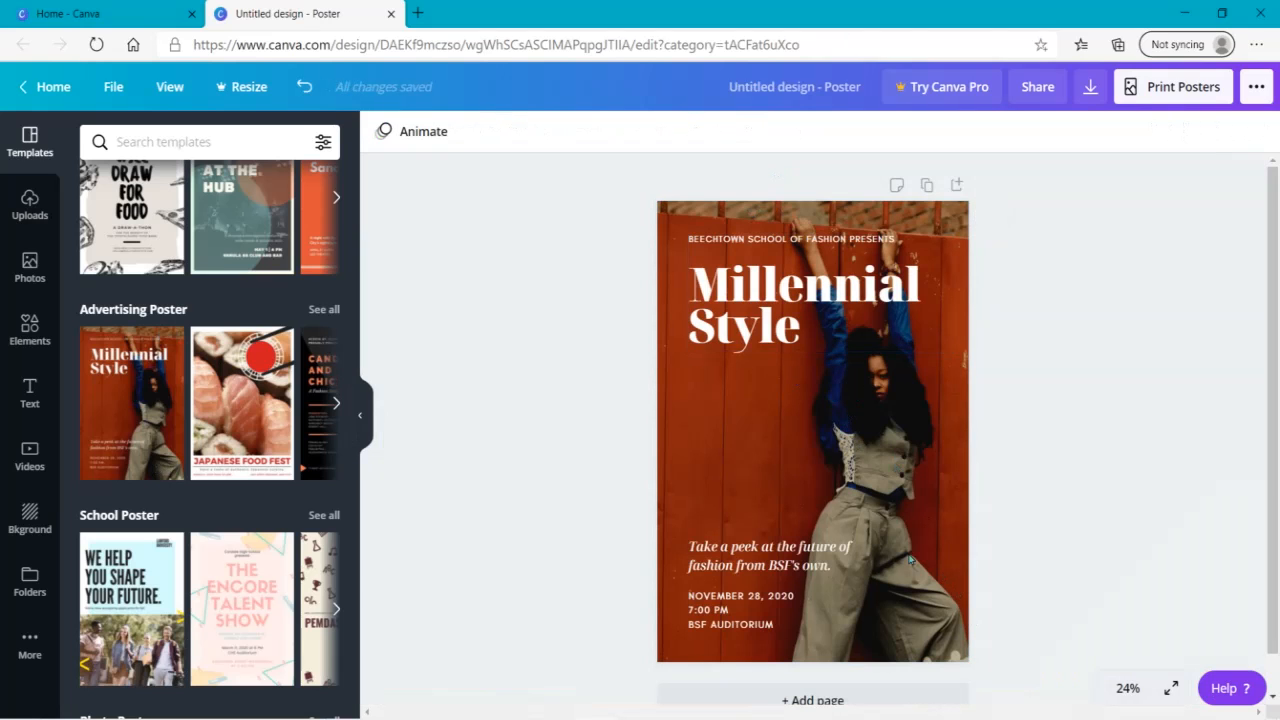
pyautogui.doubleClick(828, 513)
pyautogui.moveTo(828, 507); pyautogui.dragTo(1278, 442)
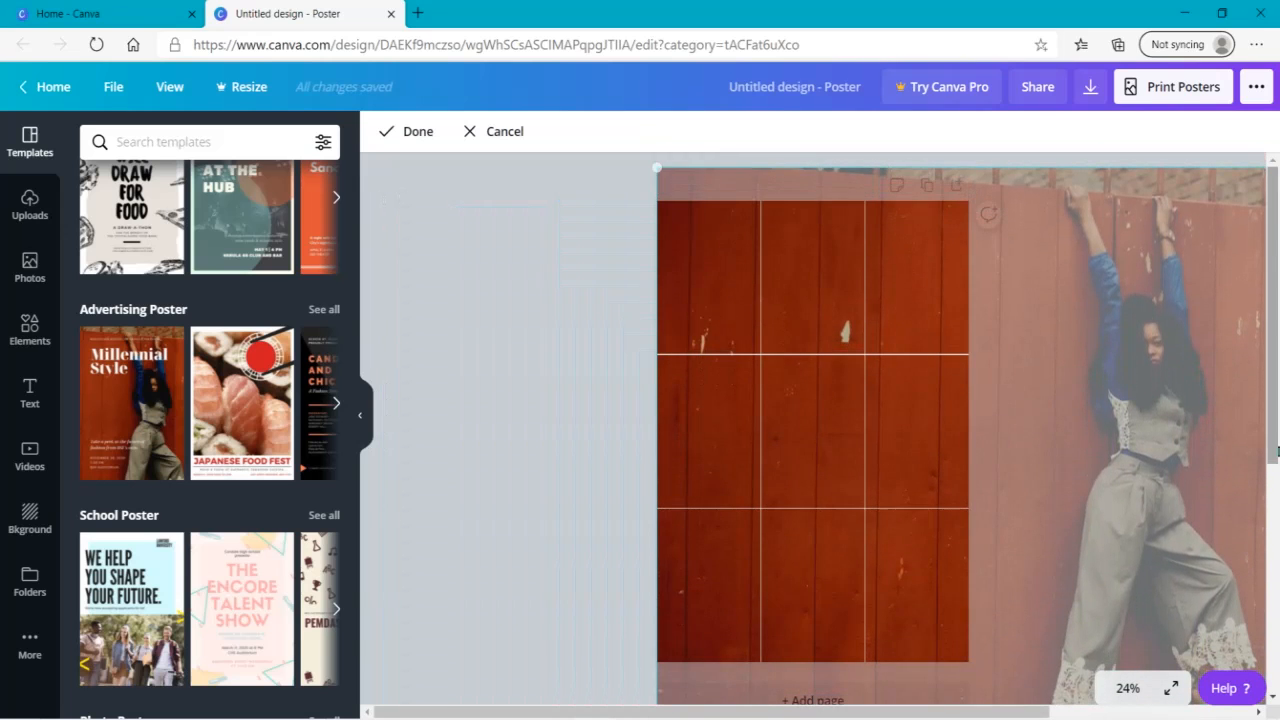
pyautogui.click(503, 453)
# - Shift the background photo fully left in its frame to show the weathered end of the fence
pyautogui.doubleClick(880, 438)
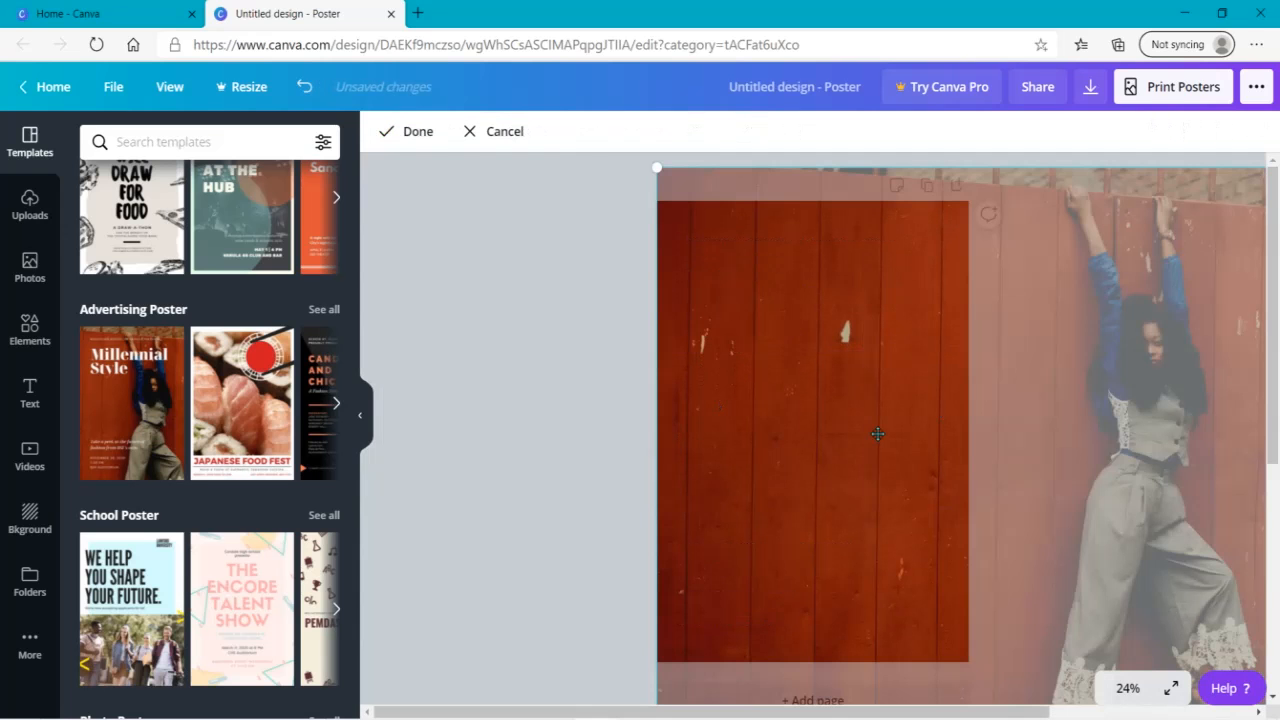
pyautogui.moveTo(872, 436); pyautogui.dragTo(148, 425)
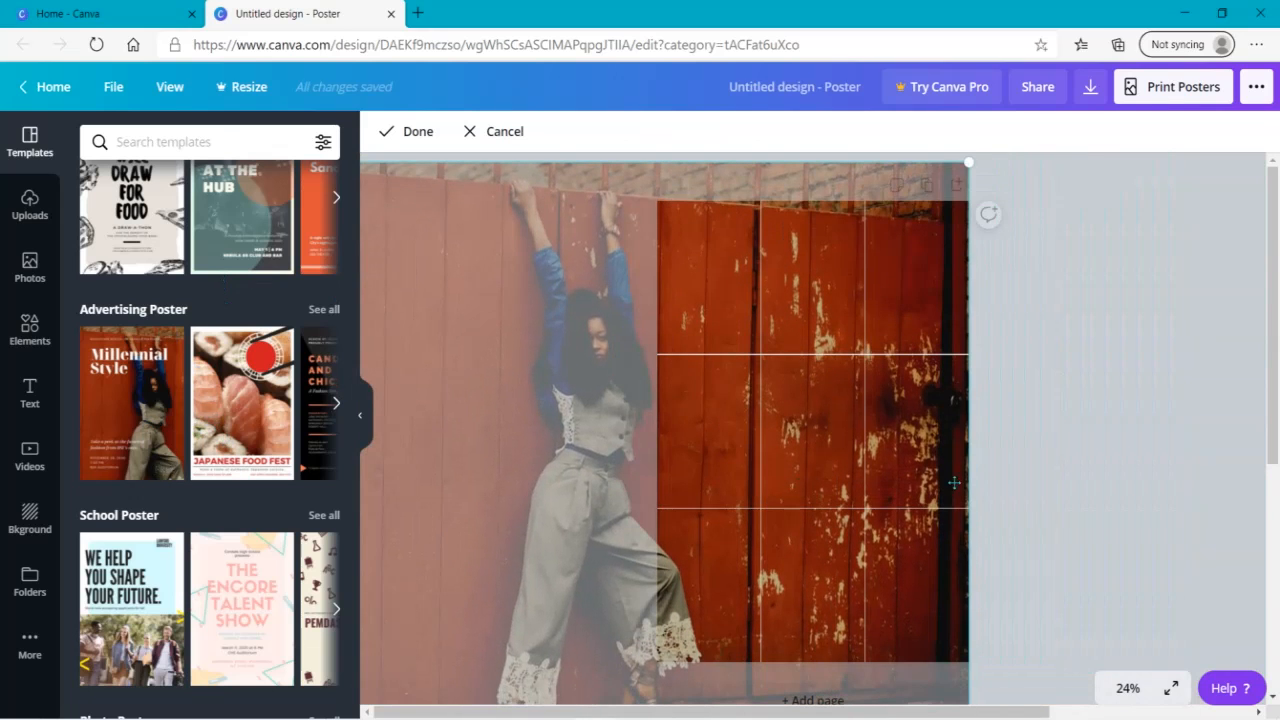
pyautogui.click(1039, 472)
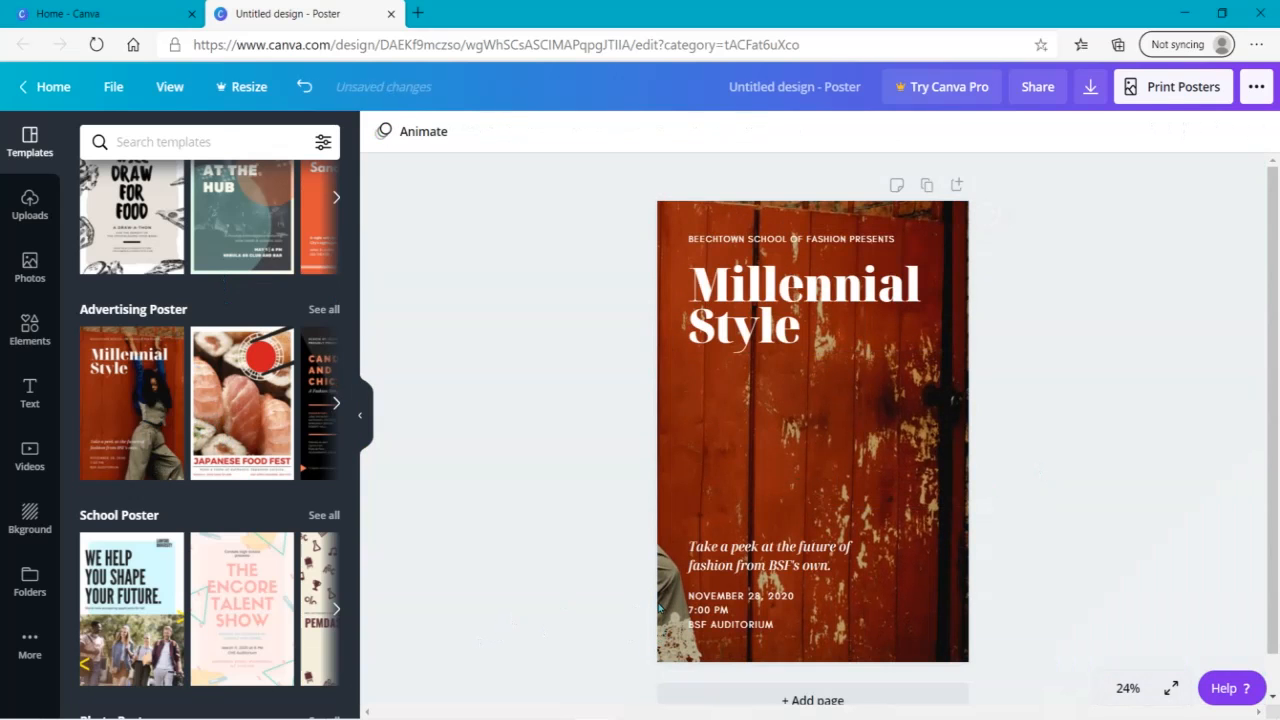
# - Move the background photo back to the right so only the plain red fence fills the poster
pyautogui.doubleClick(800, 488)
pyautogui.moveTo(800, 488); pyautogui.dragTo(1005, 250)
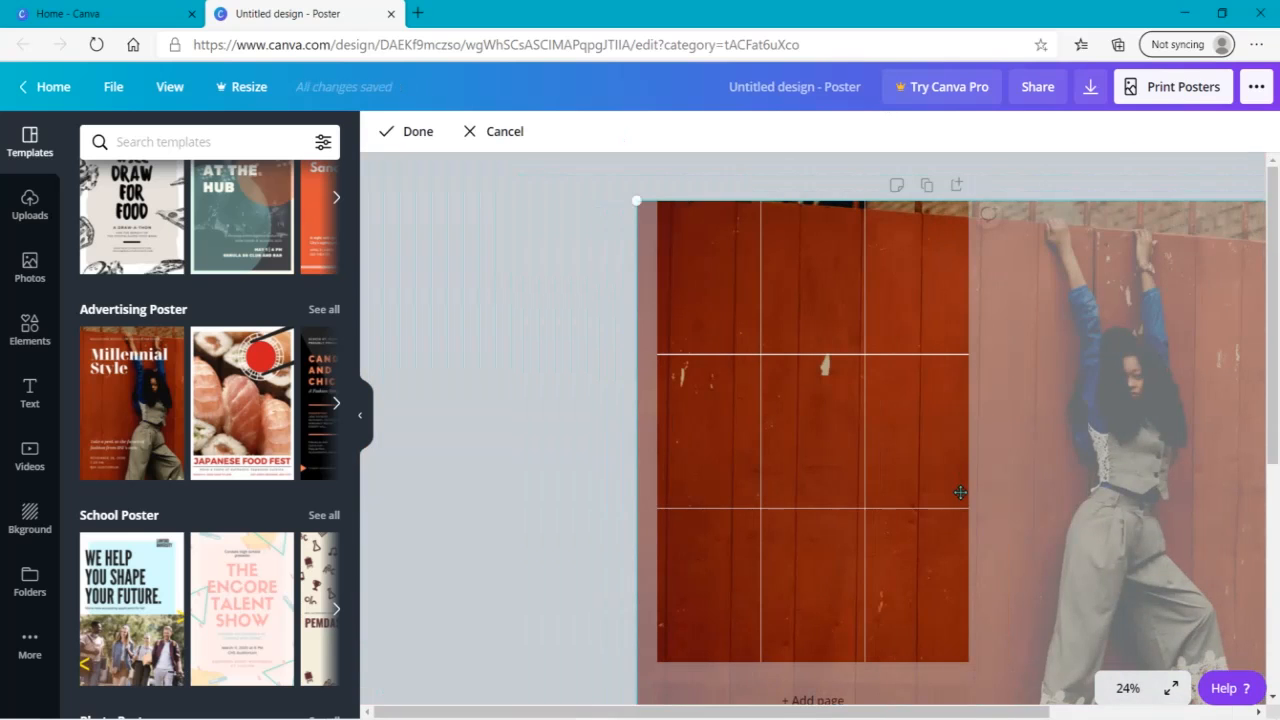
pyautogui.click(613, 444)
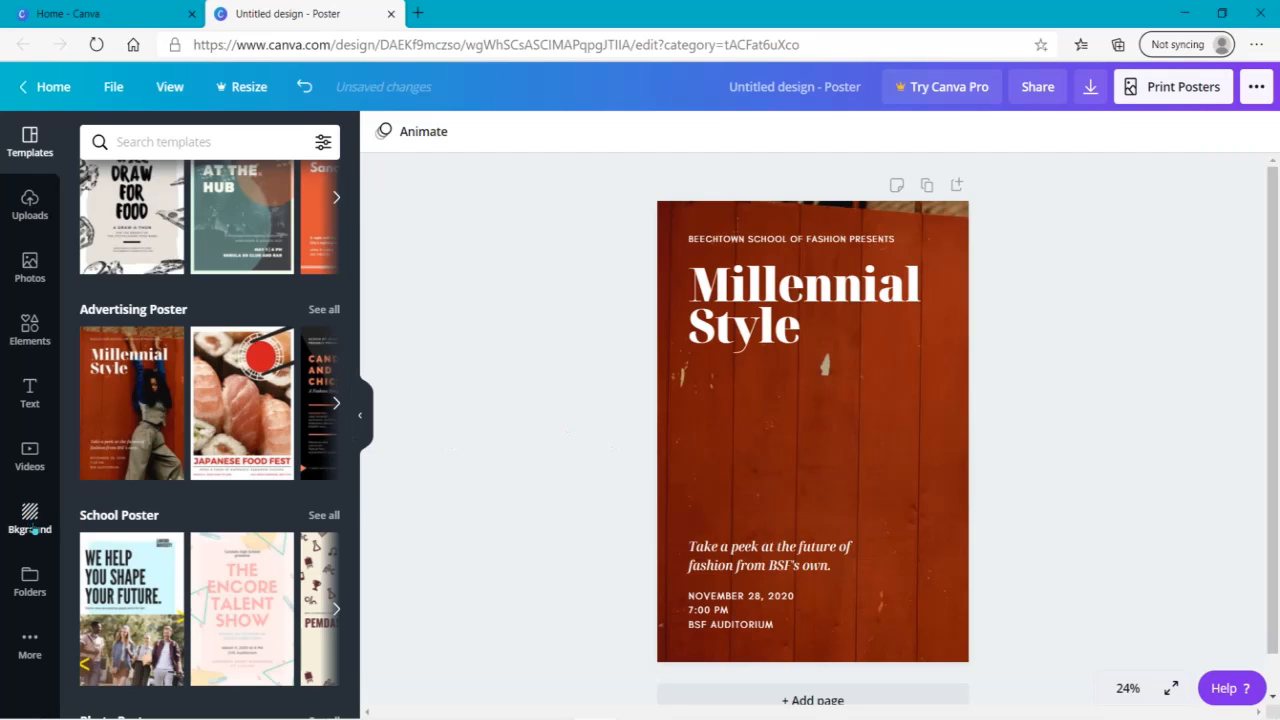
# - Replace the poster's background photo with the purple smoke image, and try the white floral image in its place
pyautogui.click(31, 520)
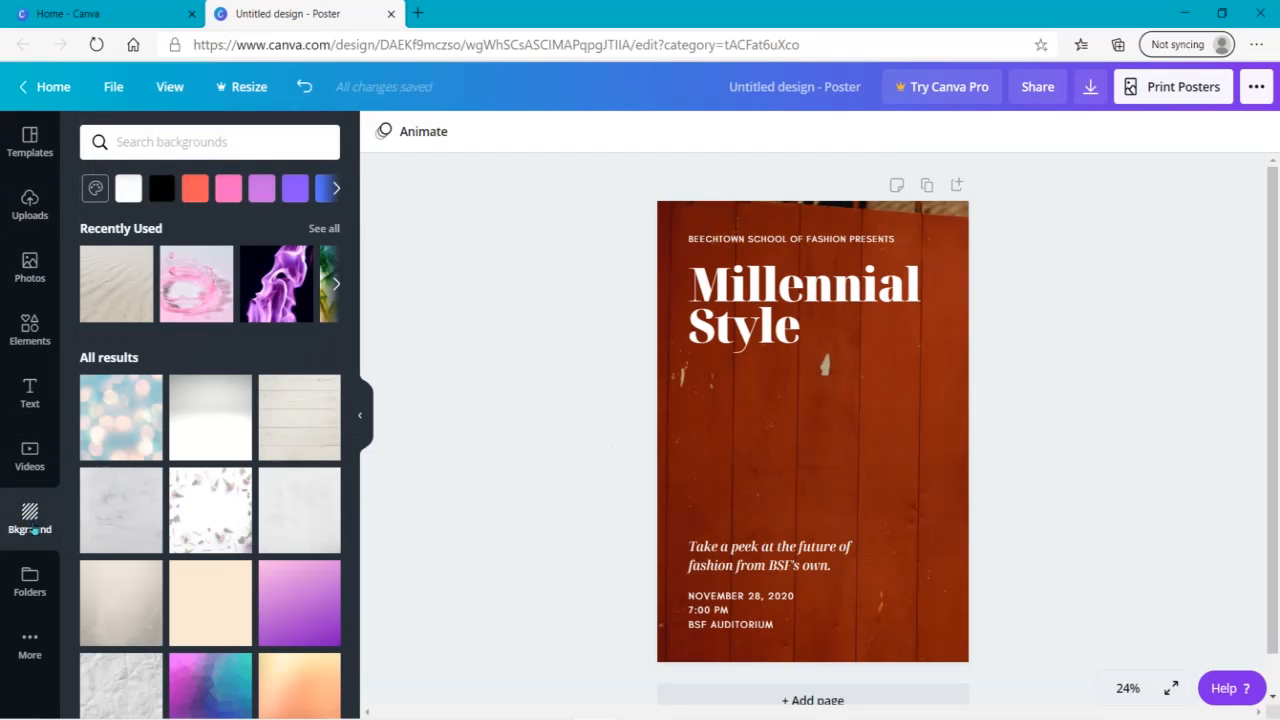
pyautogui.click(265, 287)
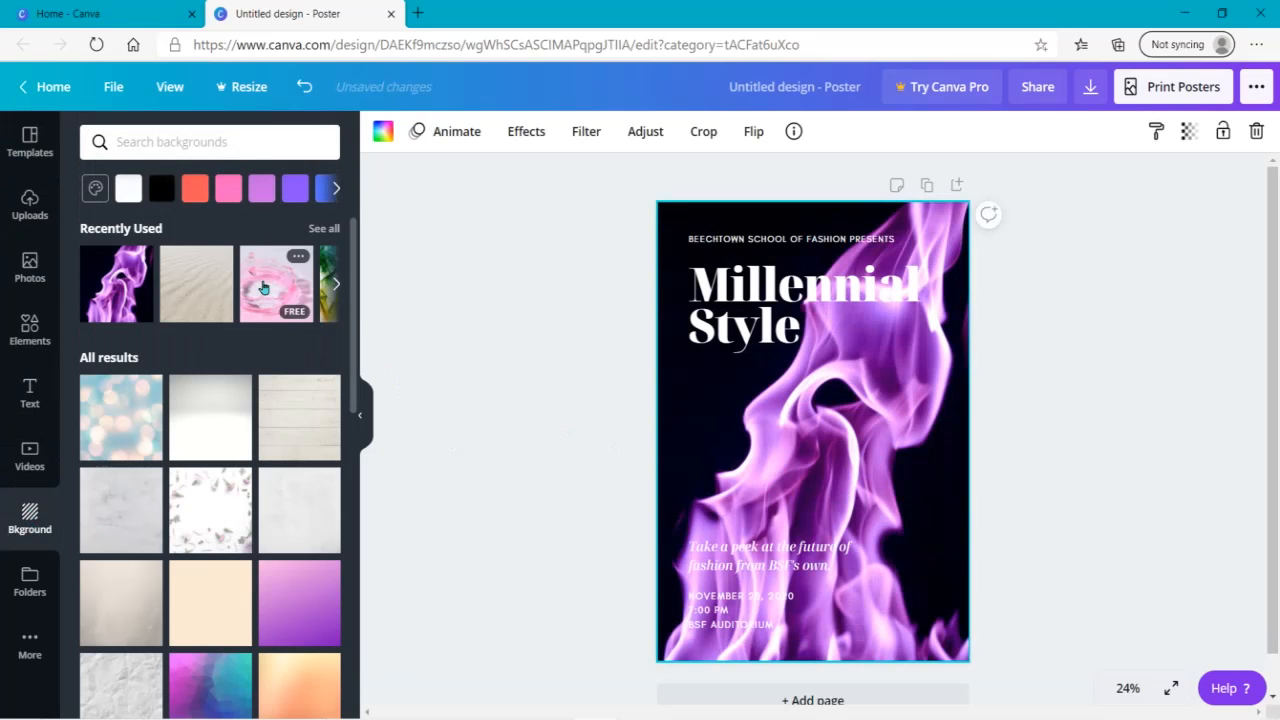
pyautogui.click(194, 489)
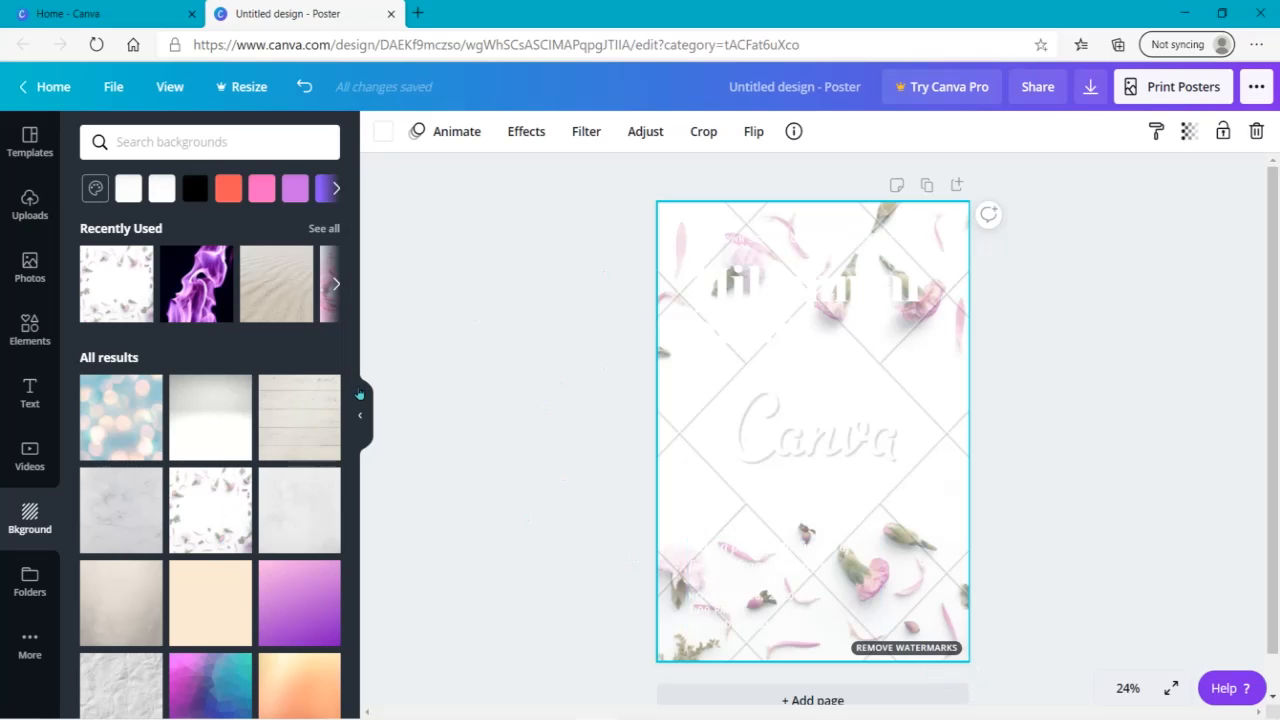
# - Try the geometric purple-blue gradient and rainbow glitter backgrounds, and apply the starry galaxy image to the poster
pyautogui.scroll(-5, 200, 420)
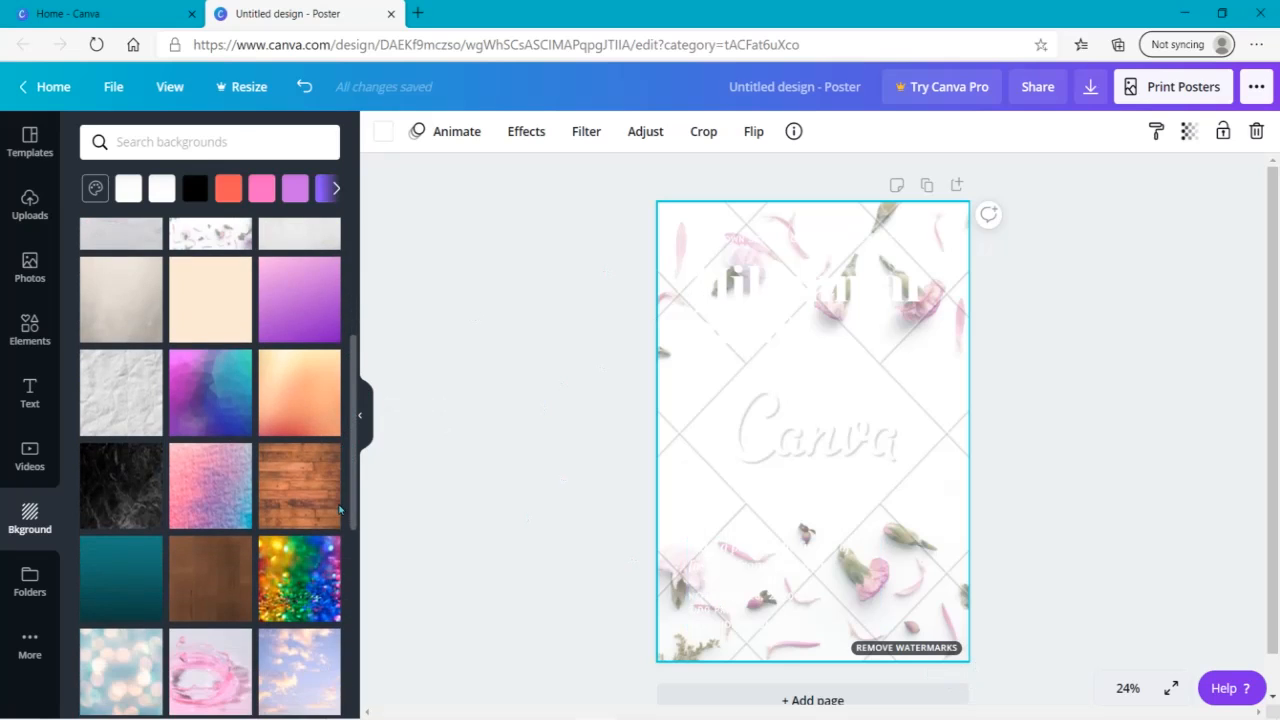
pyautogui.click(186, 417)
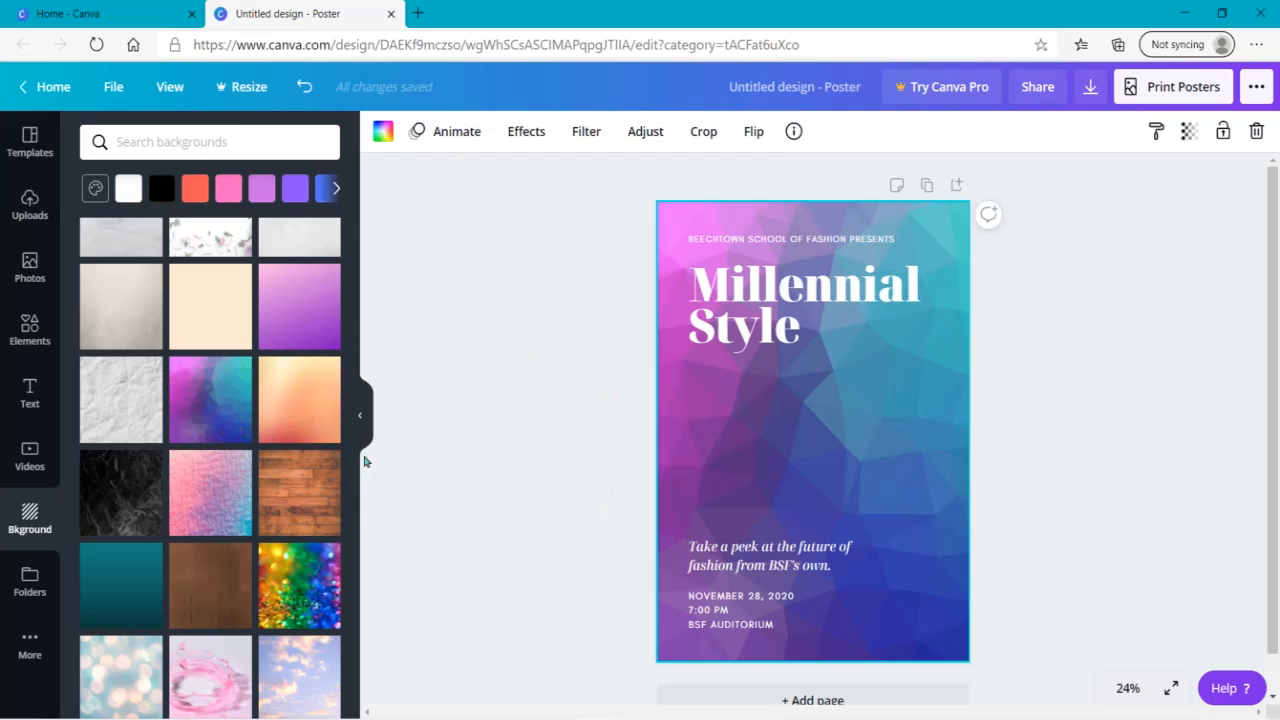
pyautogui.scroll(-3, 353, 490)
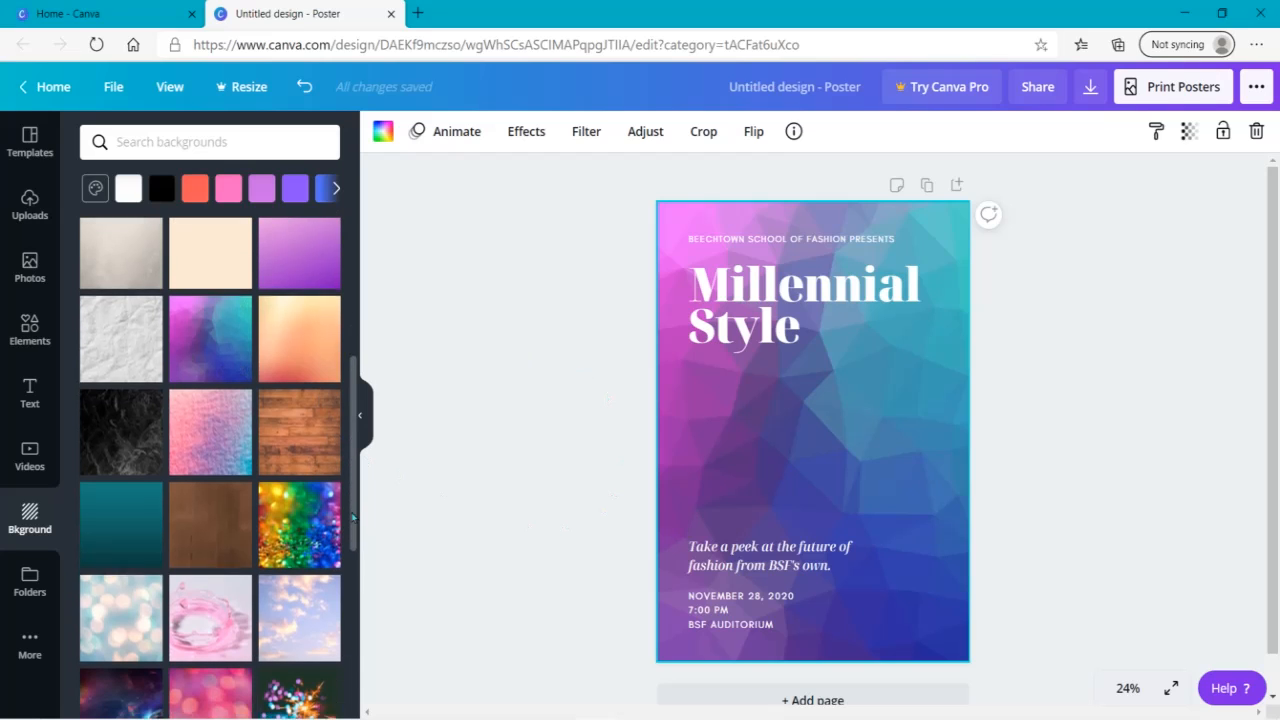
pyautogui.click(305, 452)
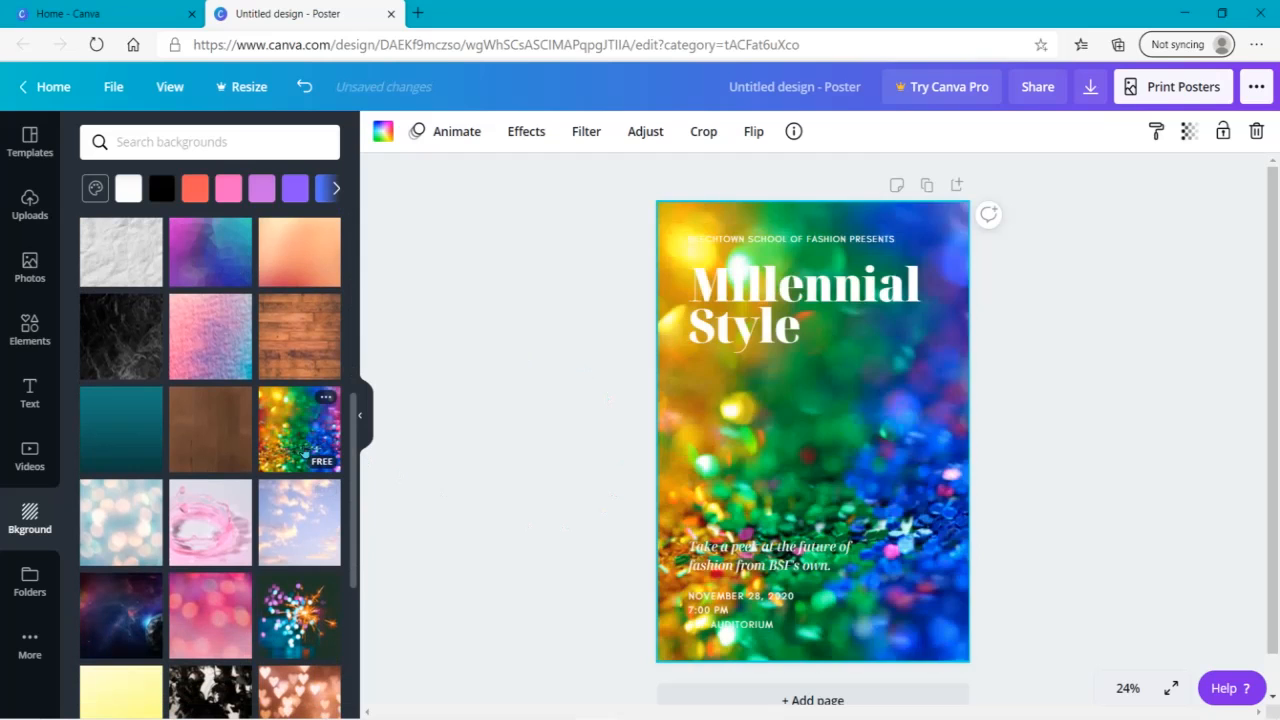
pyautogui.click(117, 607)
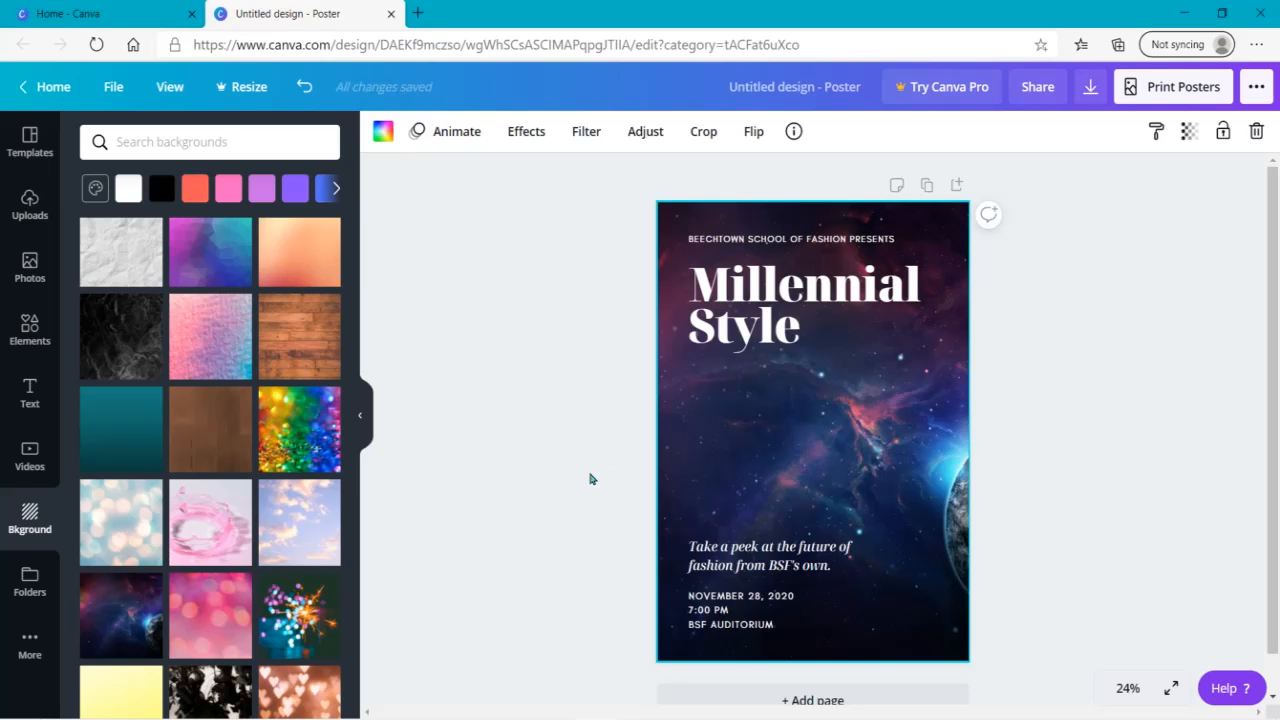
pyautogui.click(591, 479)
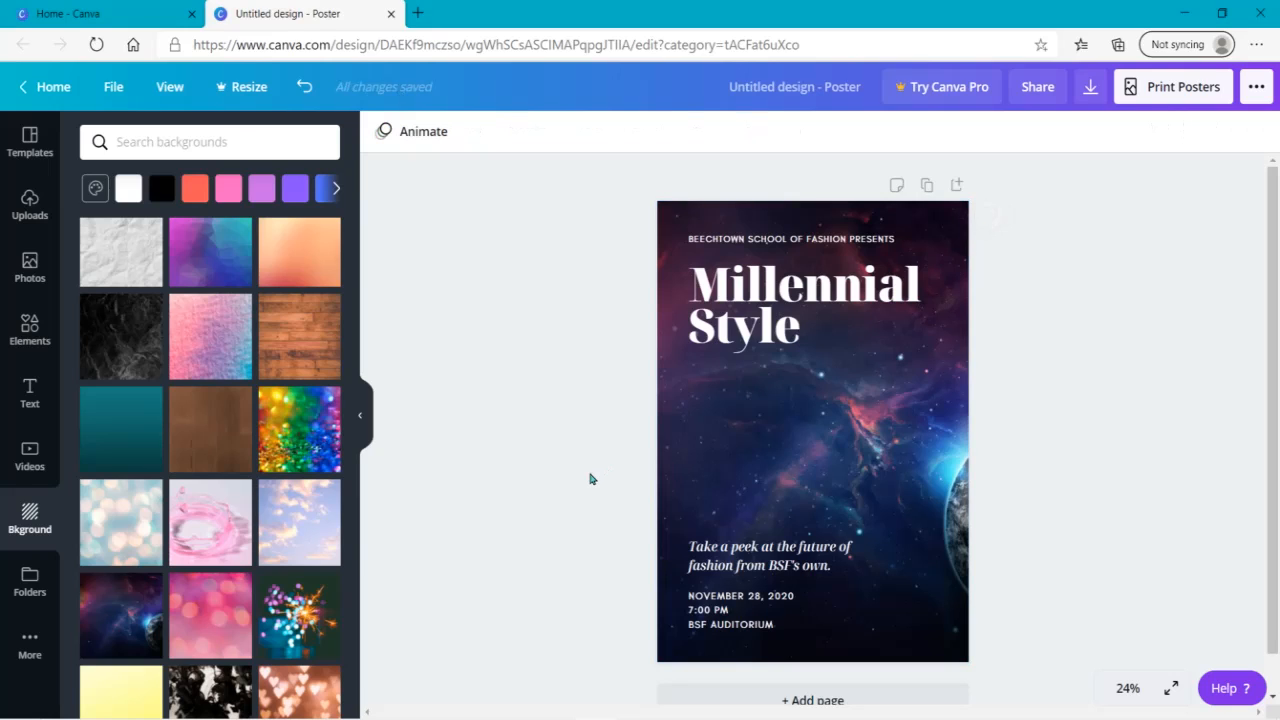
# - Search the background colours for "red" and fill the poster background with the dark red from the Raspberry Treat palette
pyautogui.click(796, 415)
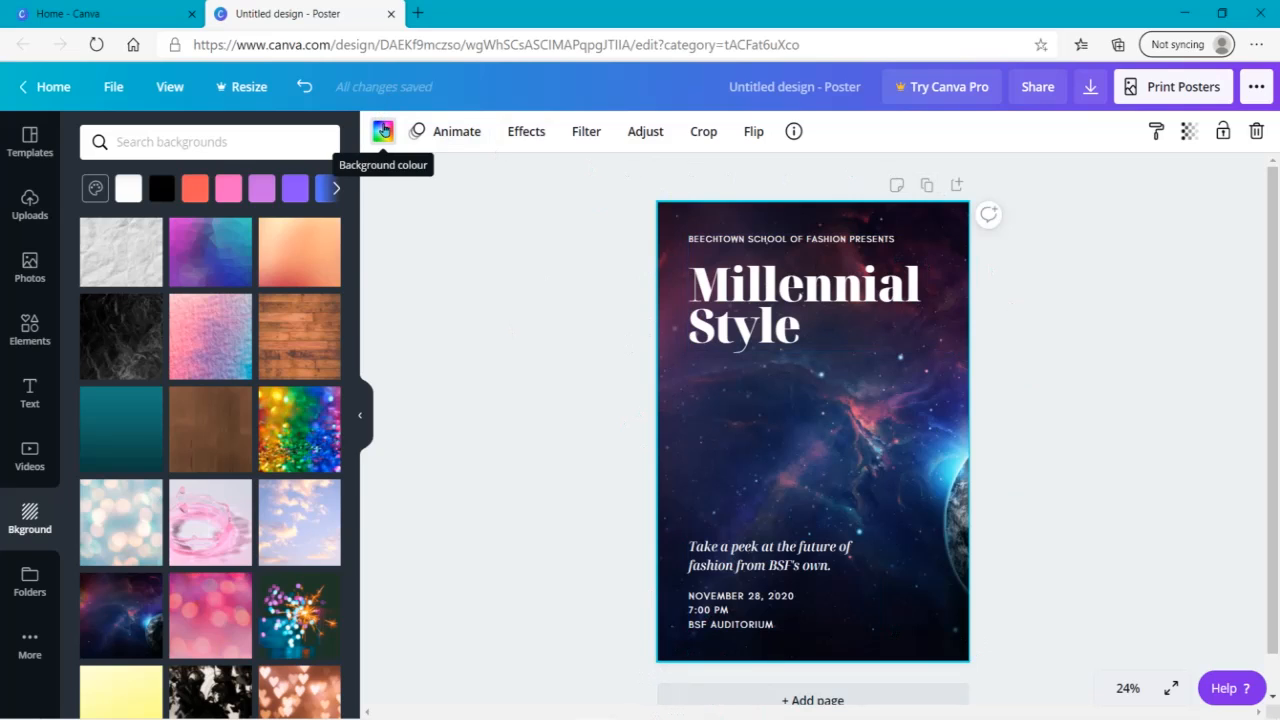
pyautogui.click(383, 131)
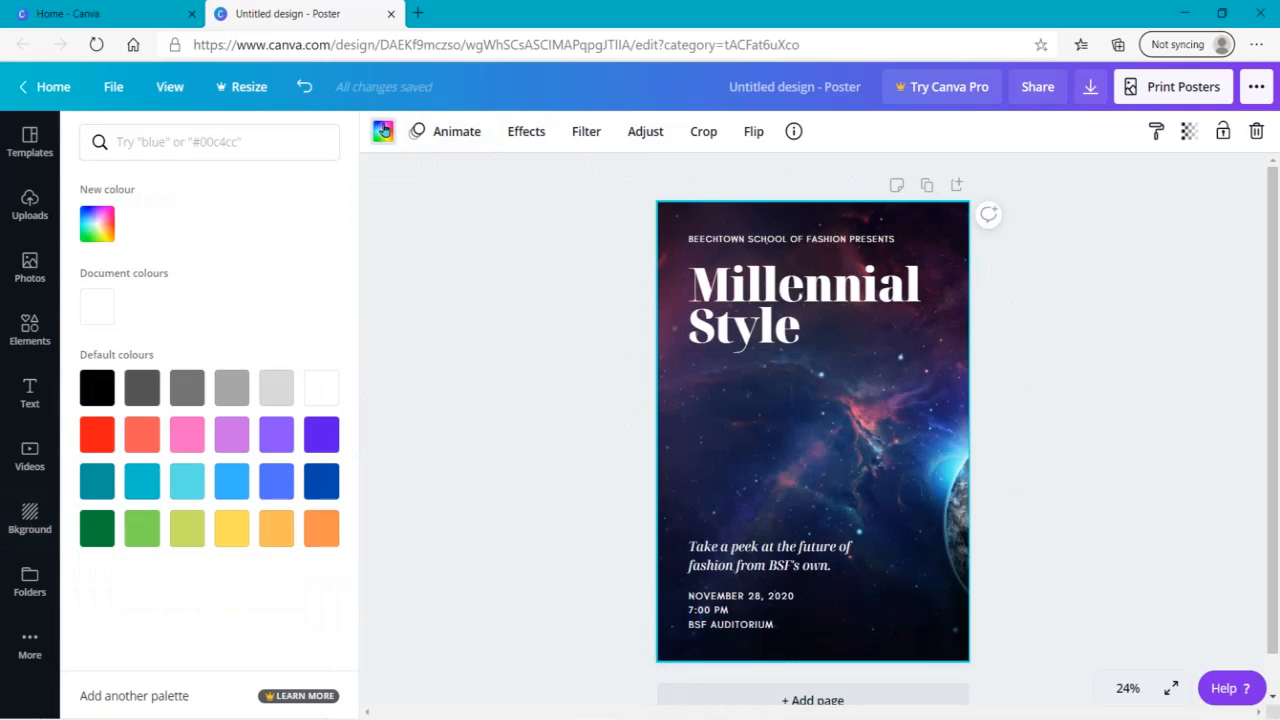
pyautogui.click(234, 143)
pyautogui.write('red')
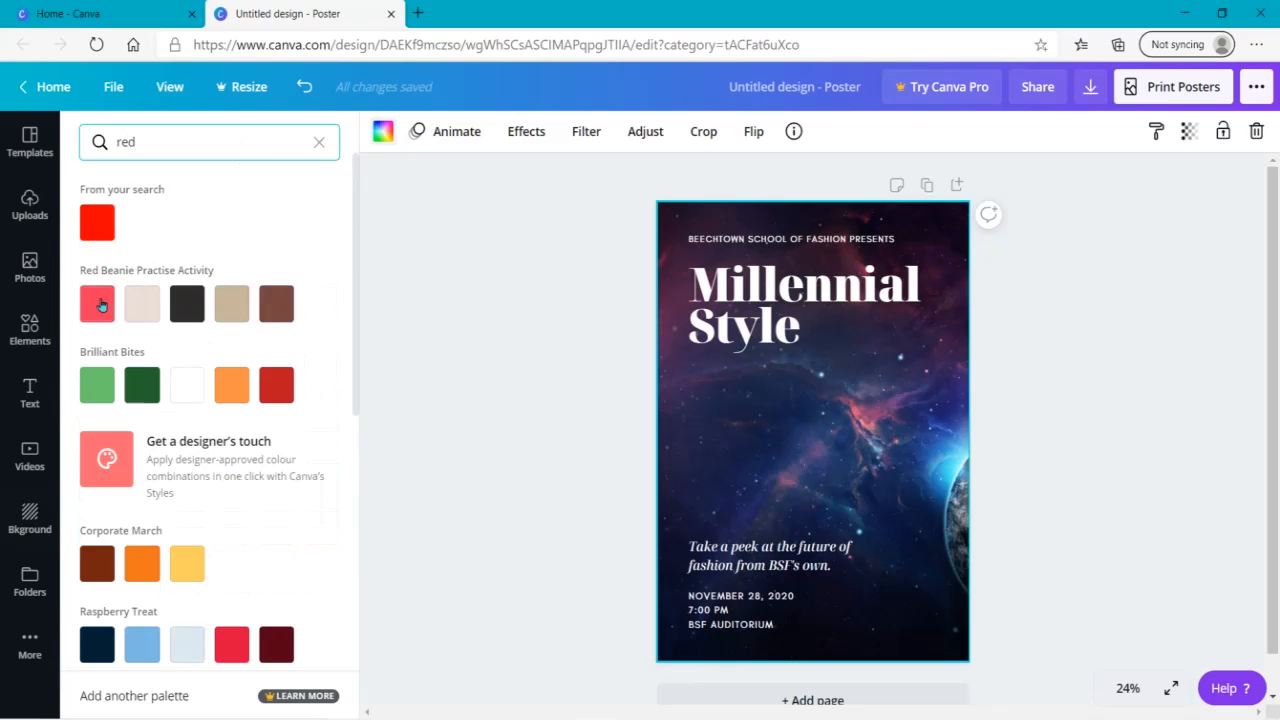
pyautogui.scroll(-1, 352, 367)
pyautogui.scroll(-2, 345, 400)
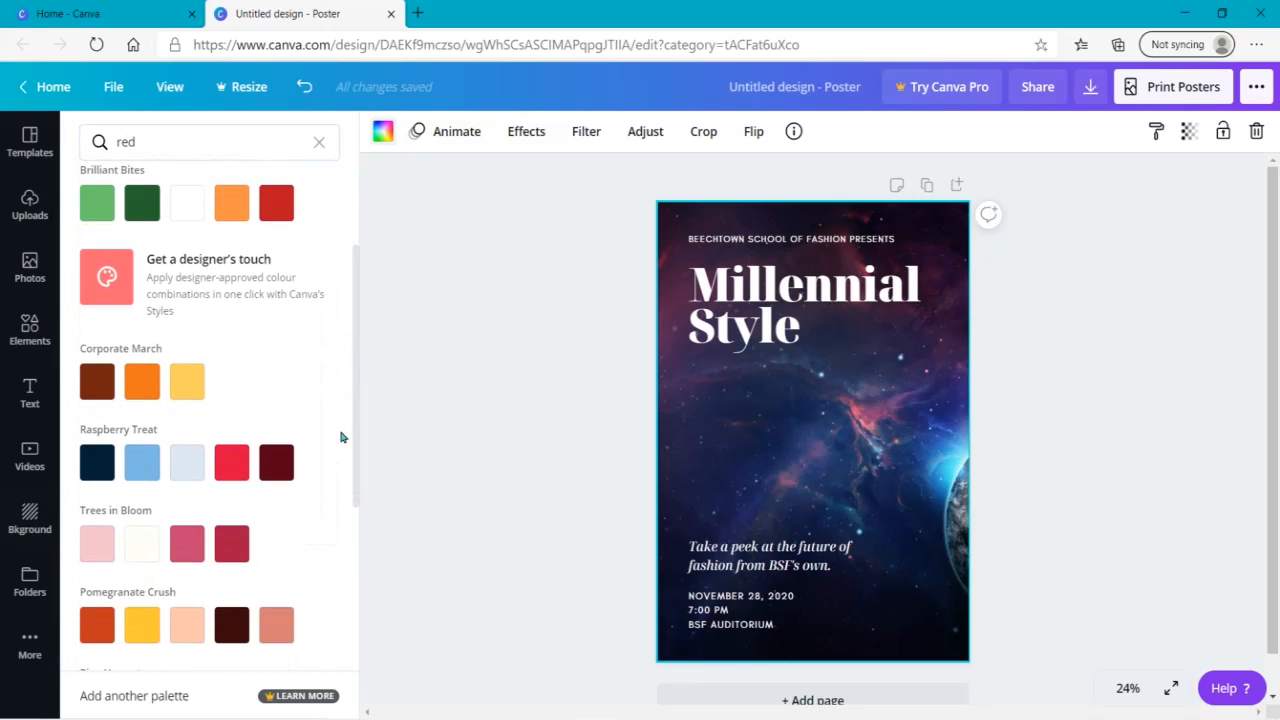
pyautogui.click(272, 484)
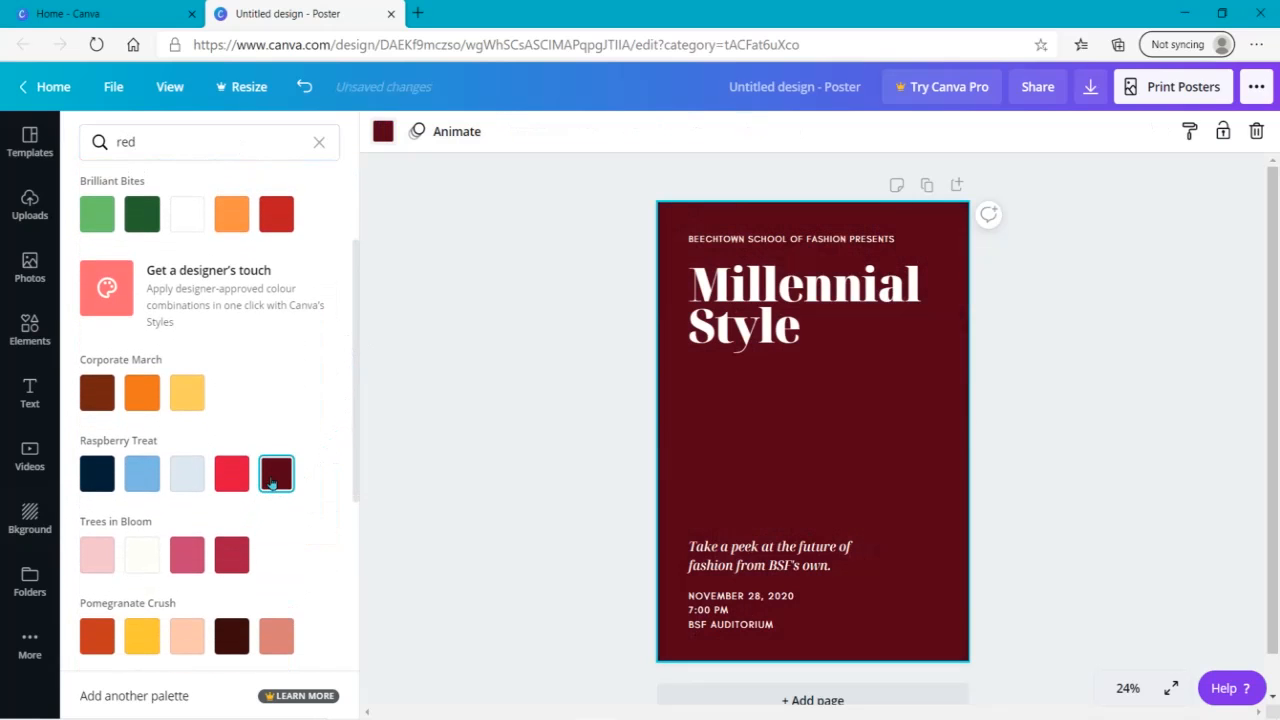
pyautogui.click(502, 353)
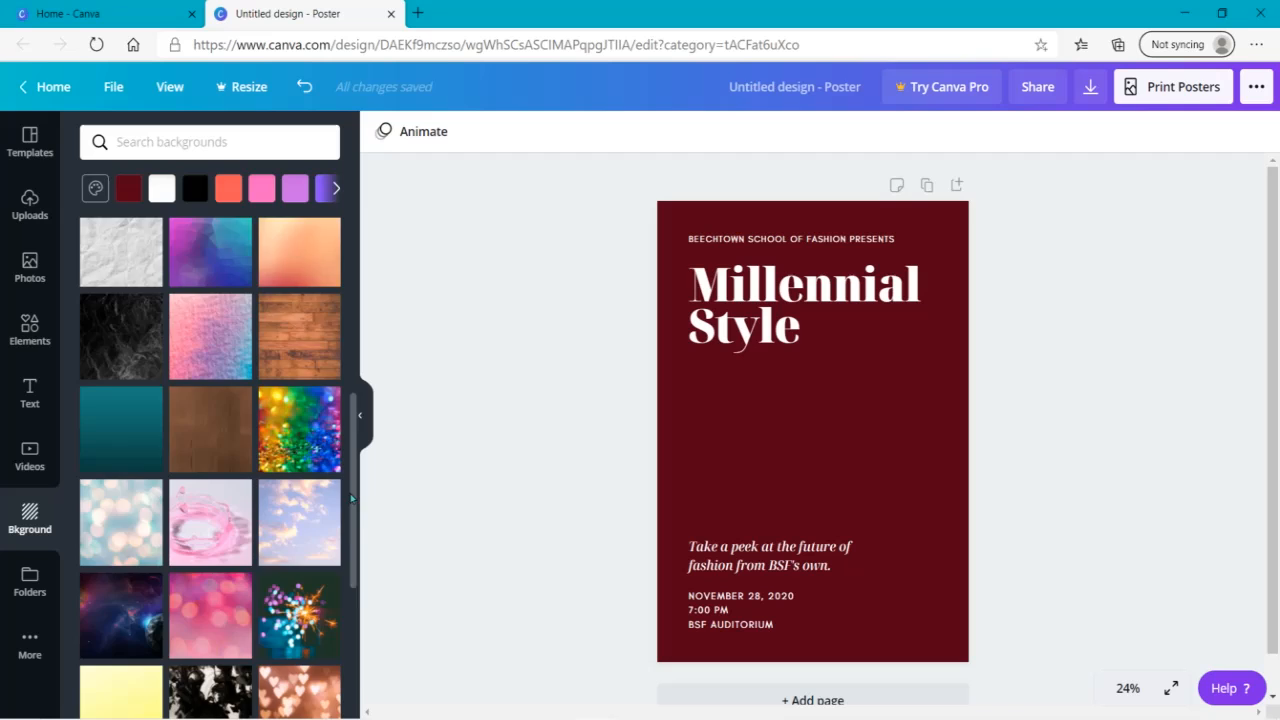
pyautogui.moveTo(353, 497); pyautogui.dragTo(355, 688)
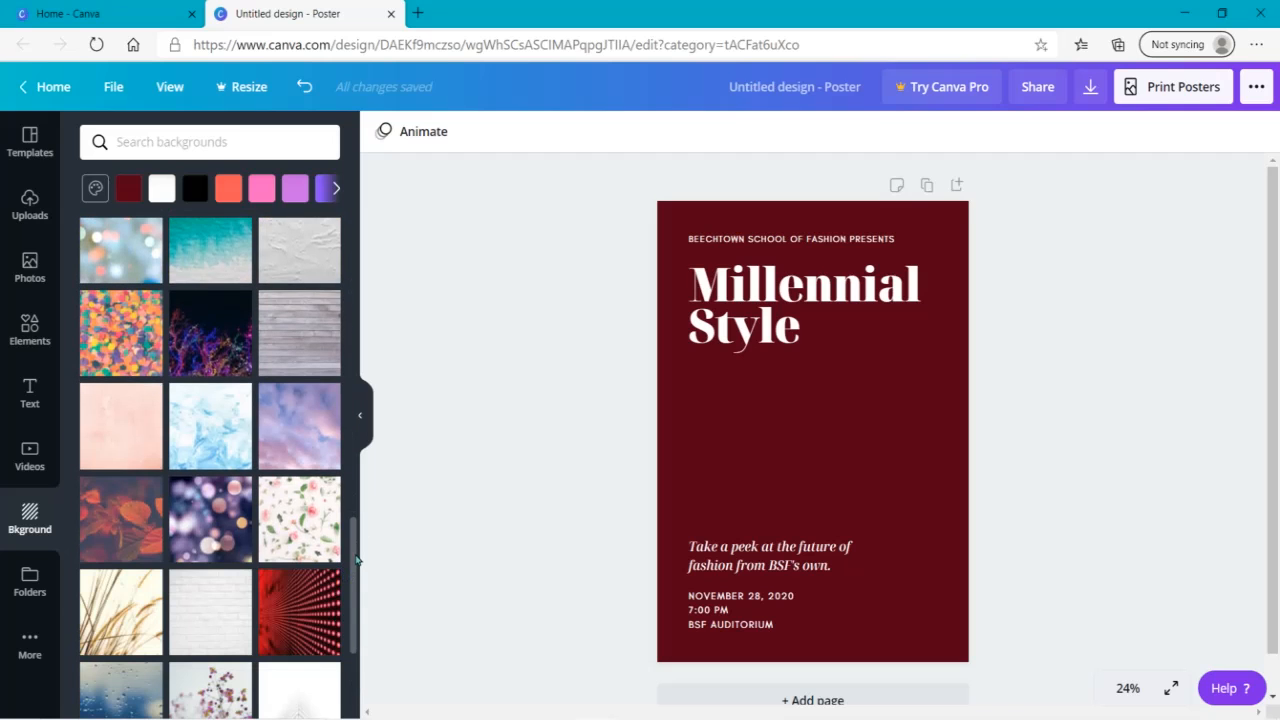
pyautogui.scroll(-4, 353, 557)
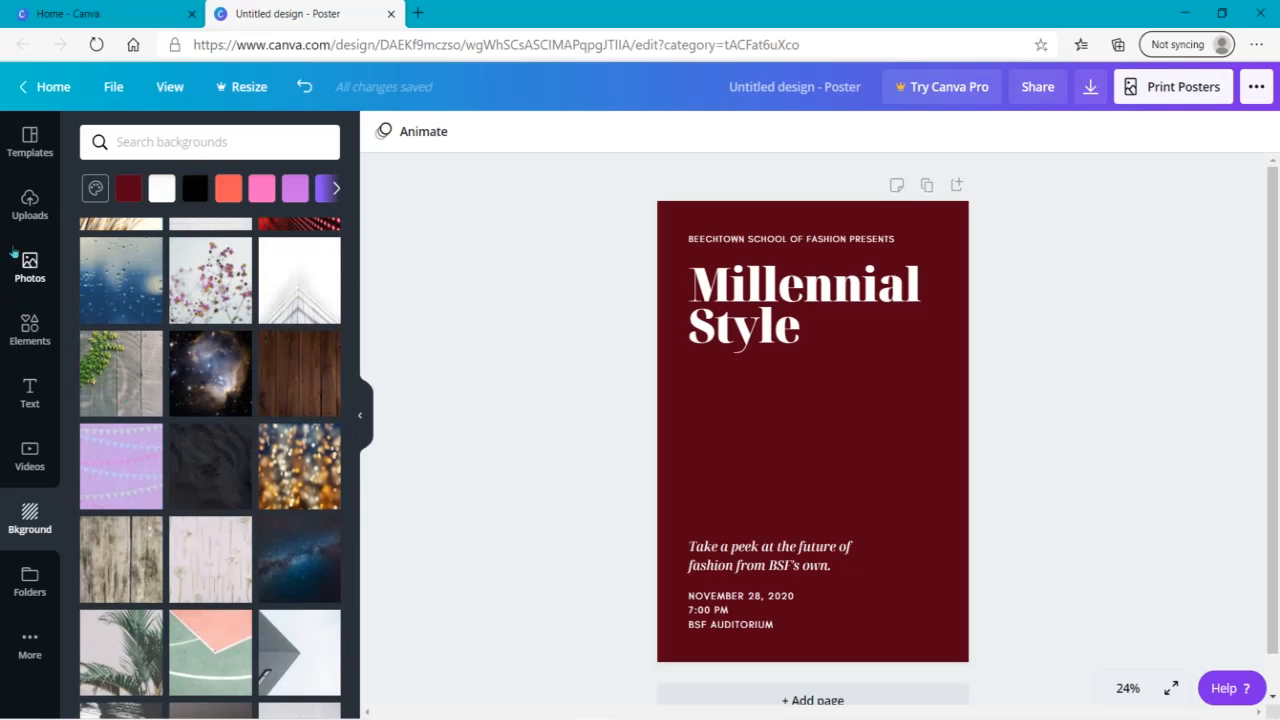
# - Search the photo library for "fashion"
pyautogui.click(14, 252)
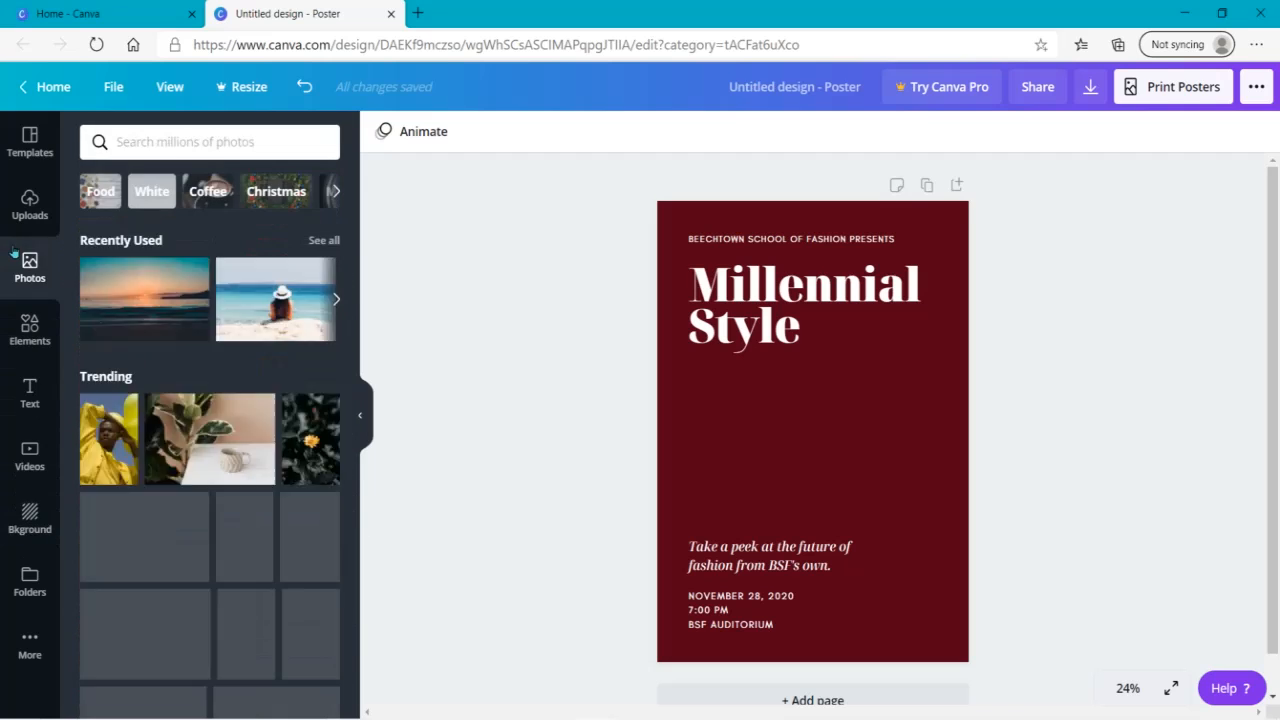
pyautogui.click(185, 143)
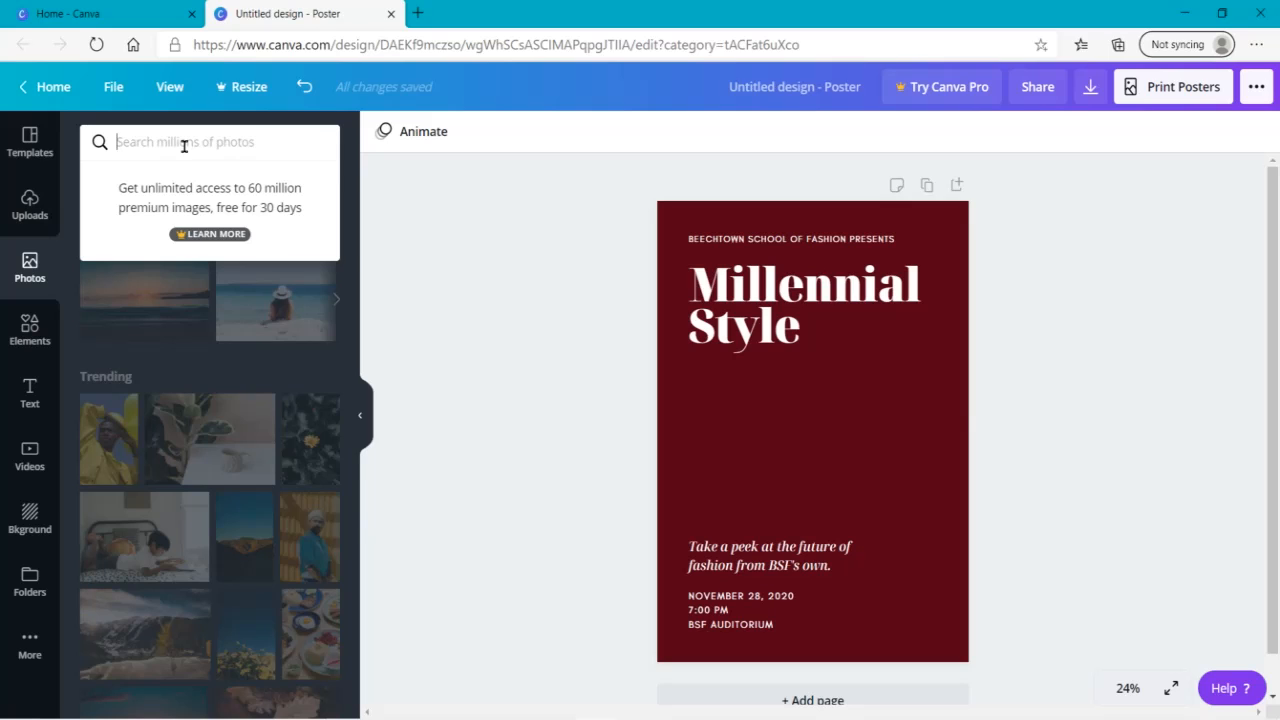
pyautogui.write('fashion')
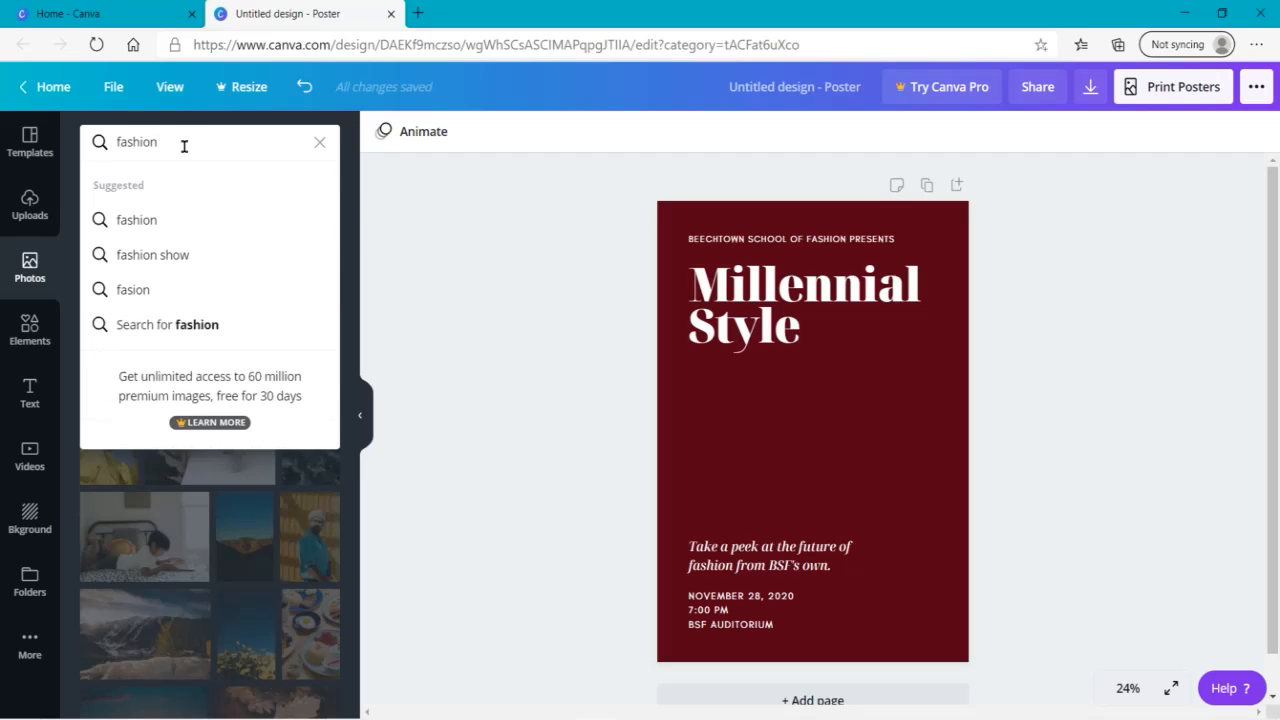
pyautogui.press('Return')
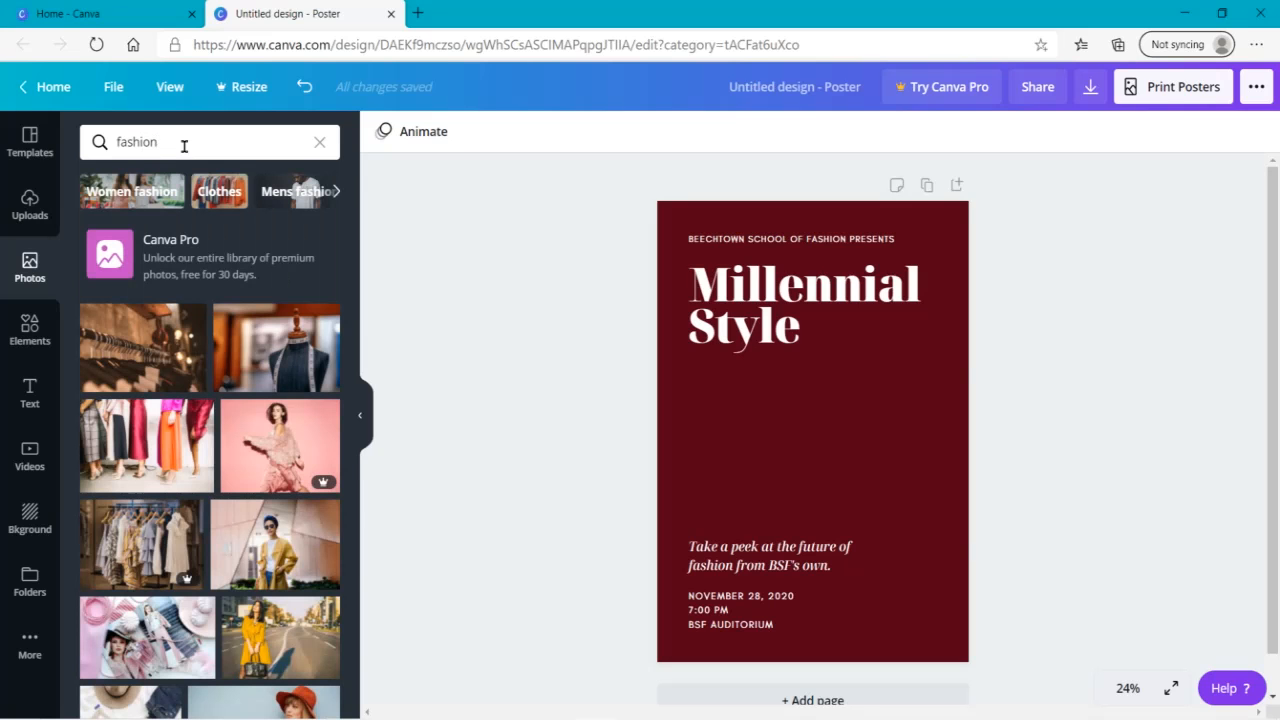
# - Add the photo of clothes hangers on a rack to the poster and make it the background
pyautogui.click(104, 357)
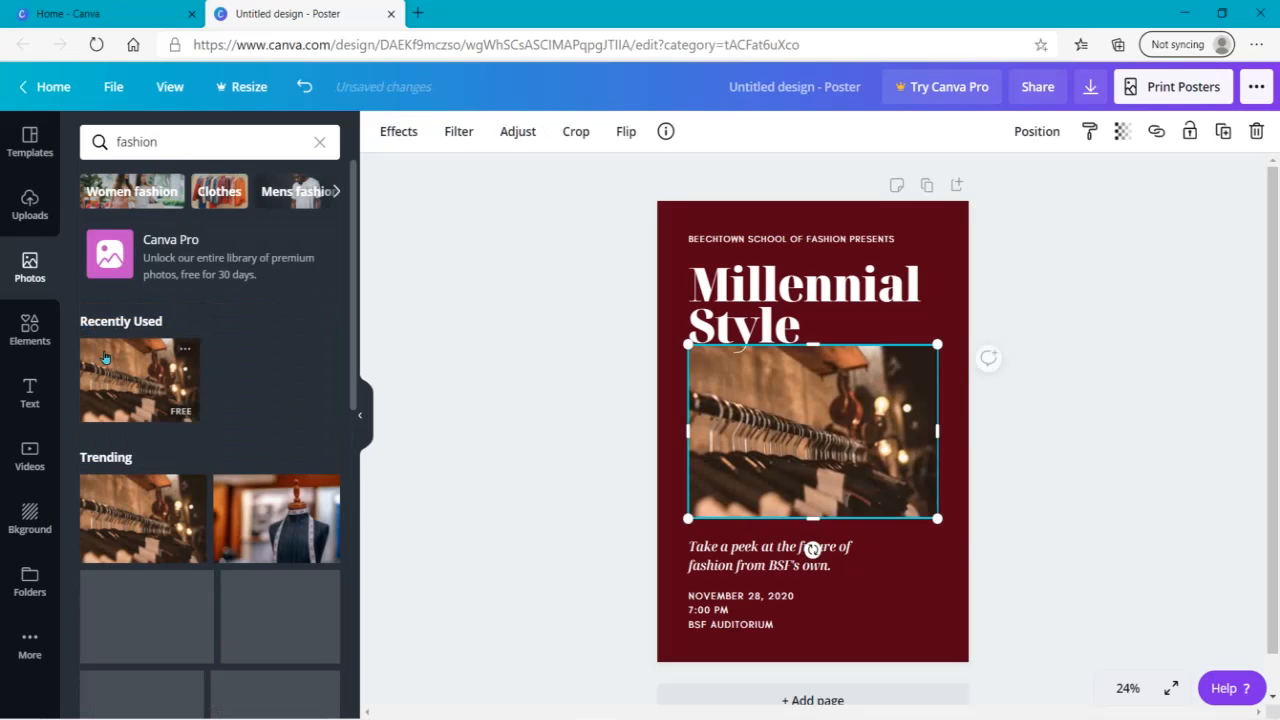
pyautogui.rightClick(843, 420)
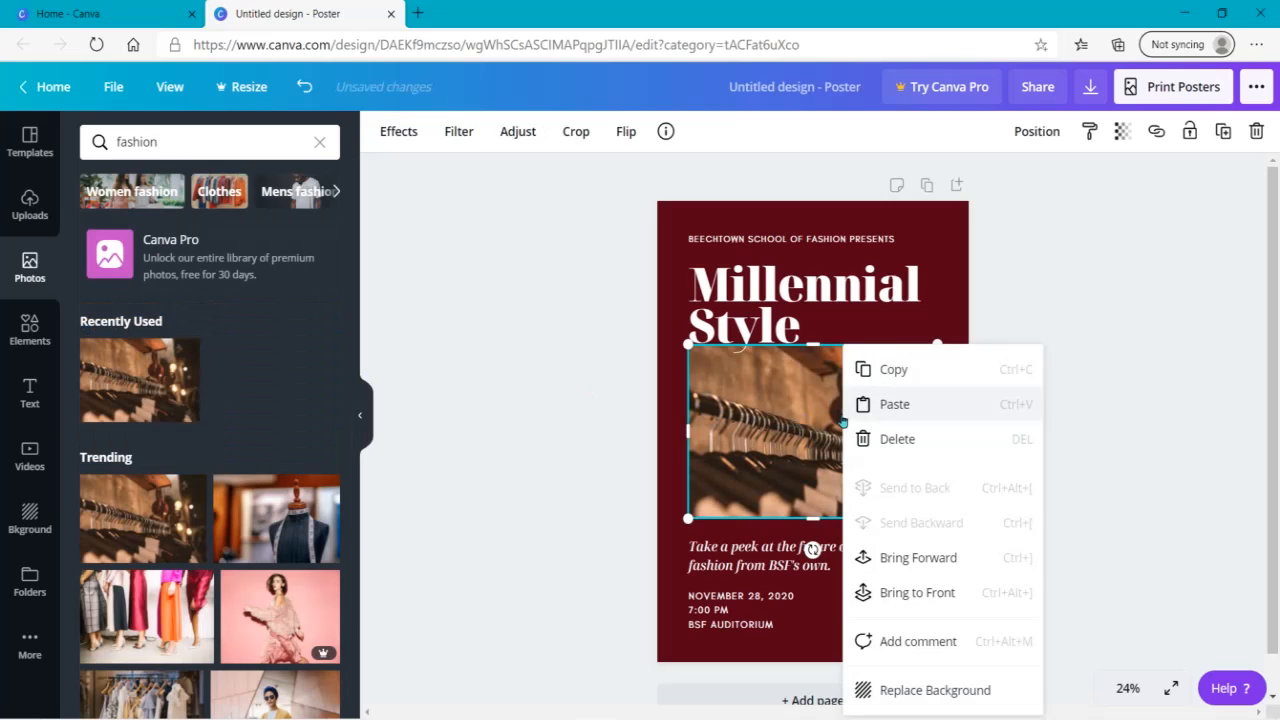
pyautogui.click(905, 690)
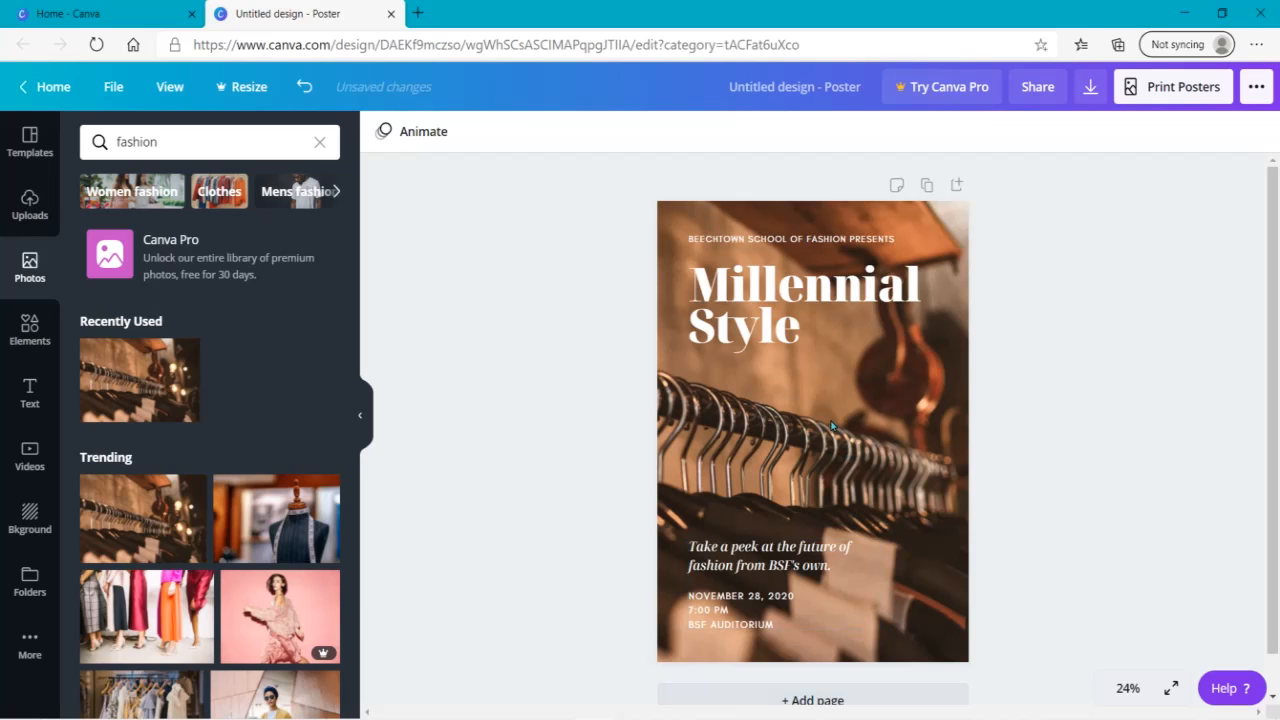
# - Replace the poster background with the tailor's mannequin photo and shift it right so the mannequin stands at the poster's edge
pyautogui.click(276, 528)
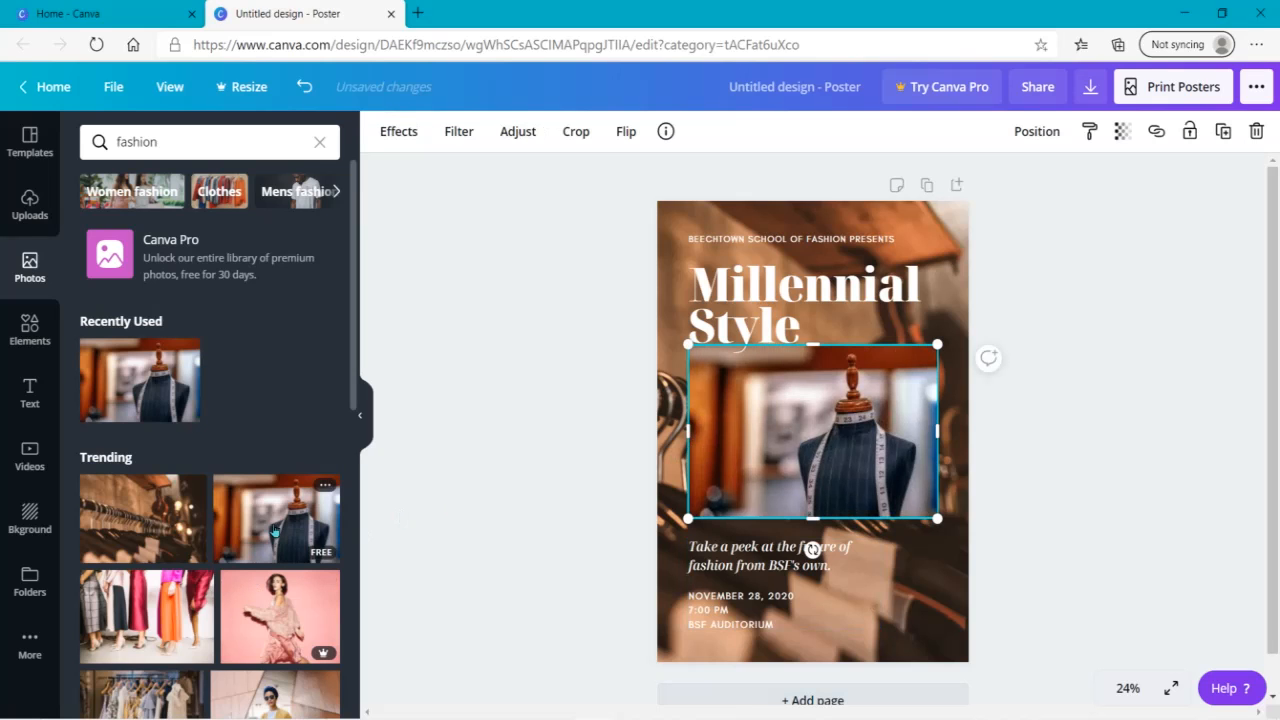
pyautogui.rightClick(812, 461)
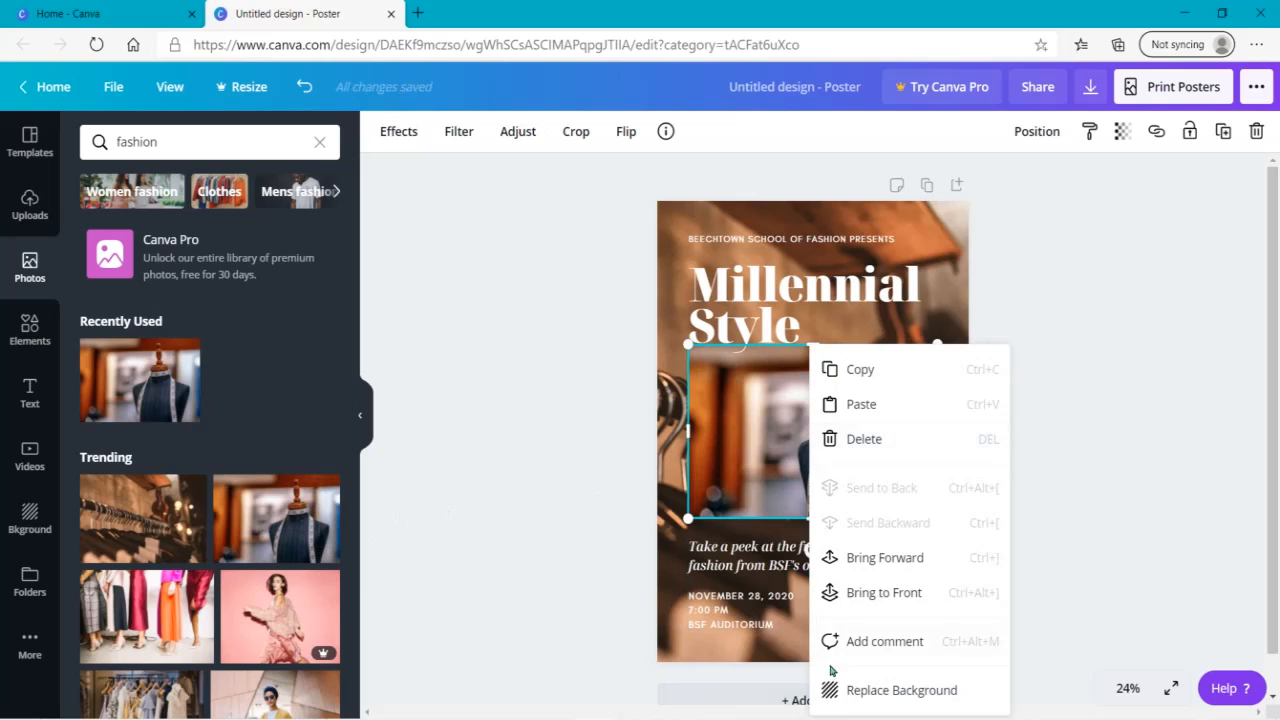
pyautogui.click(851, 690)
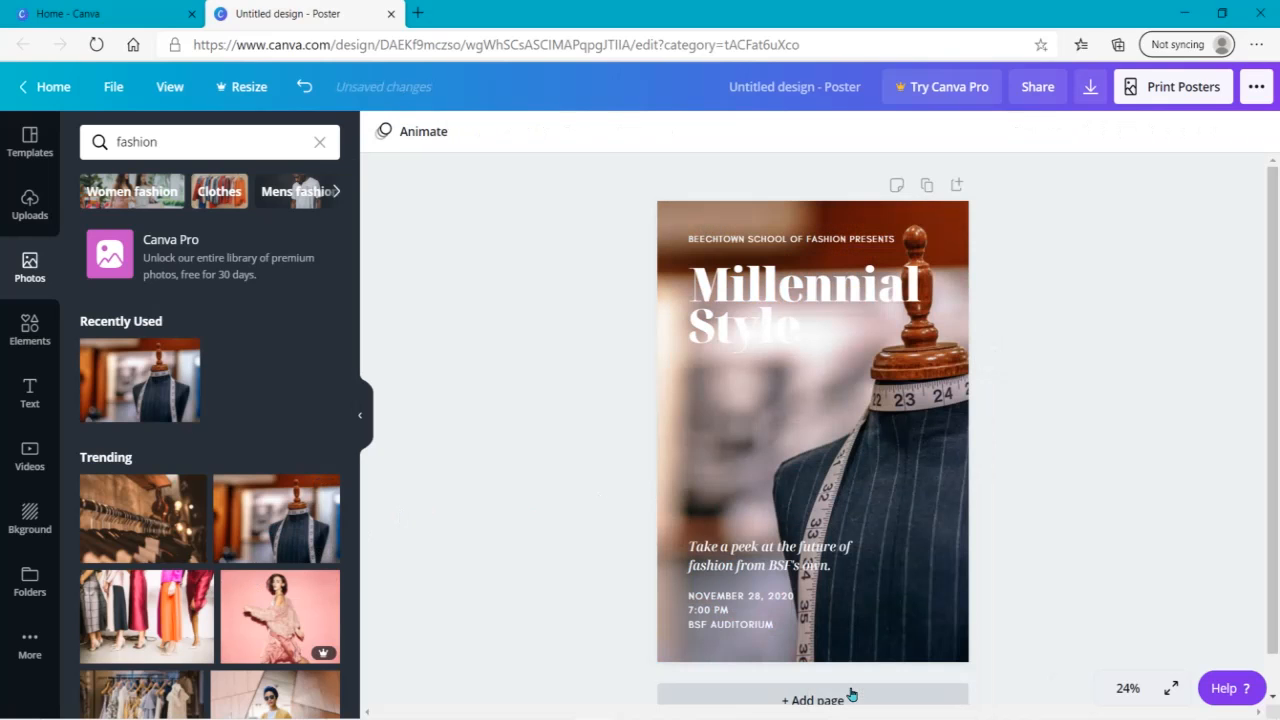
pyautogui.doubleClick(868, 390)
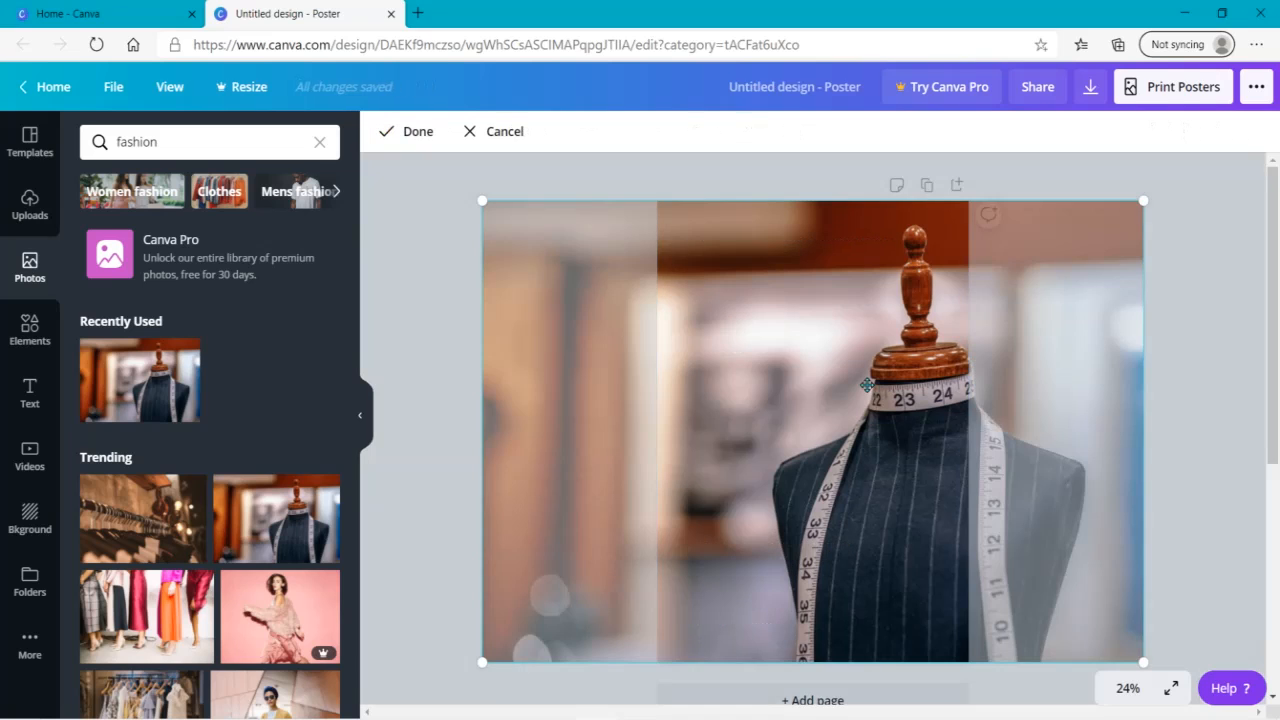
pyautogui.moveTo(867, 385); pyautogui.dragTo(926, 389)
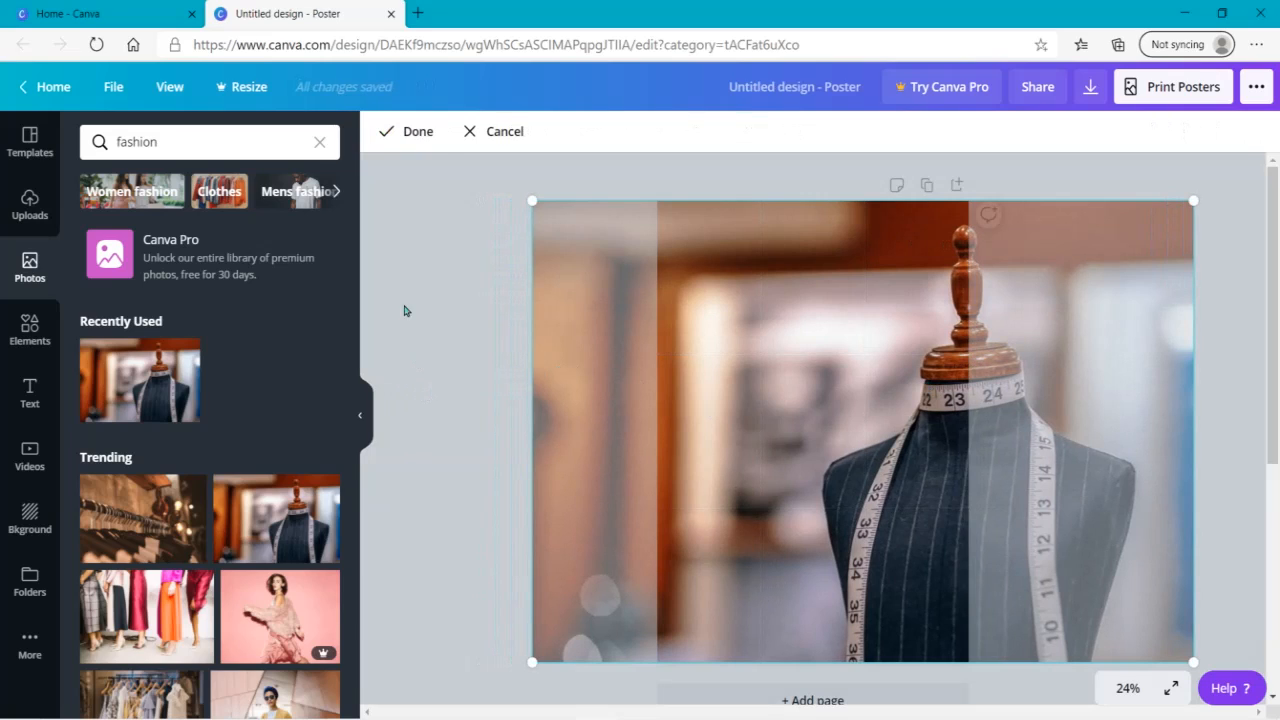
pyautogui.click(462, 296)
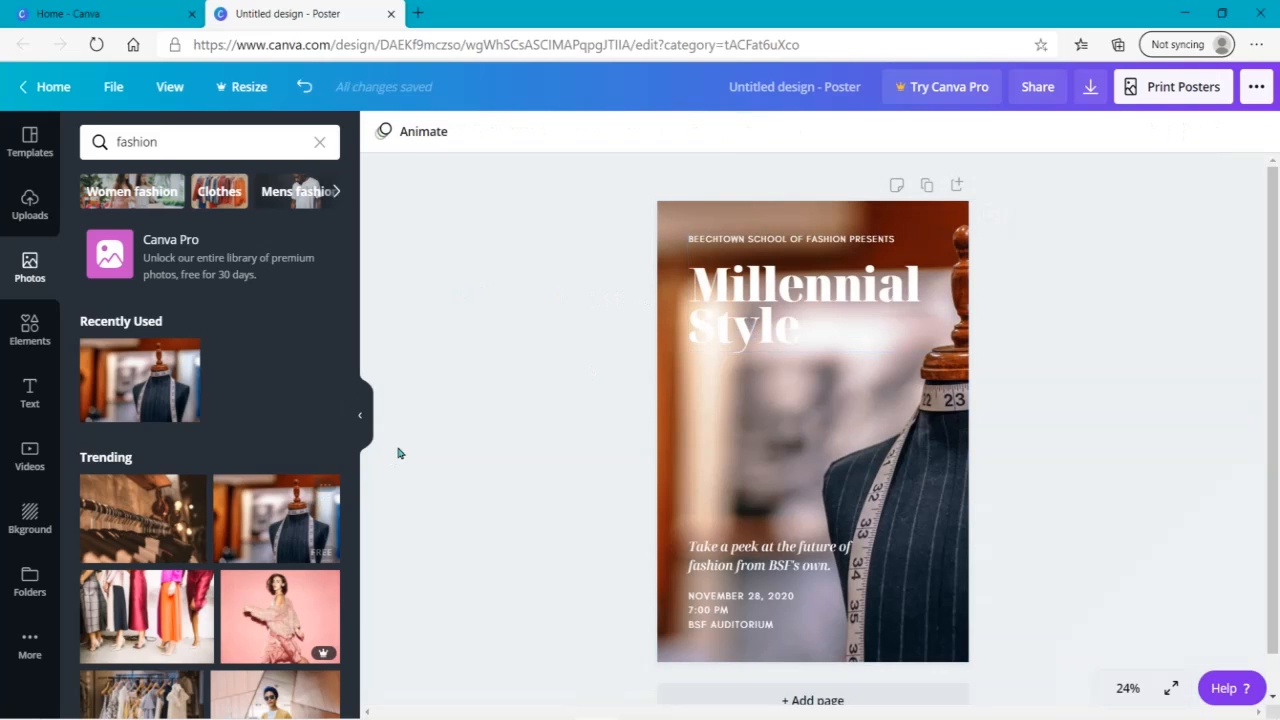
# - Replace the poster background with the photo of the woman in the yellow coat and shift it so she stands at the right
pyautogui.moveTo(353, 357); pyautogui.dragTo(343, 462)
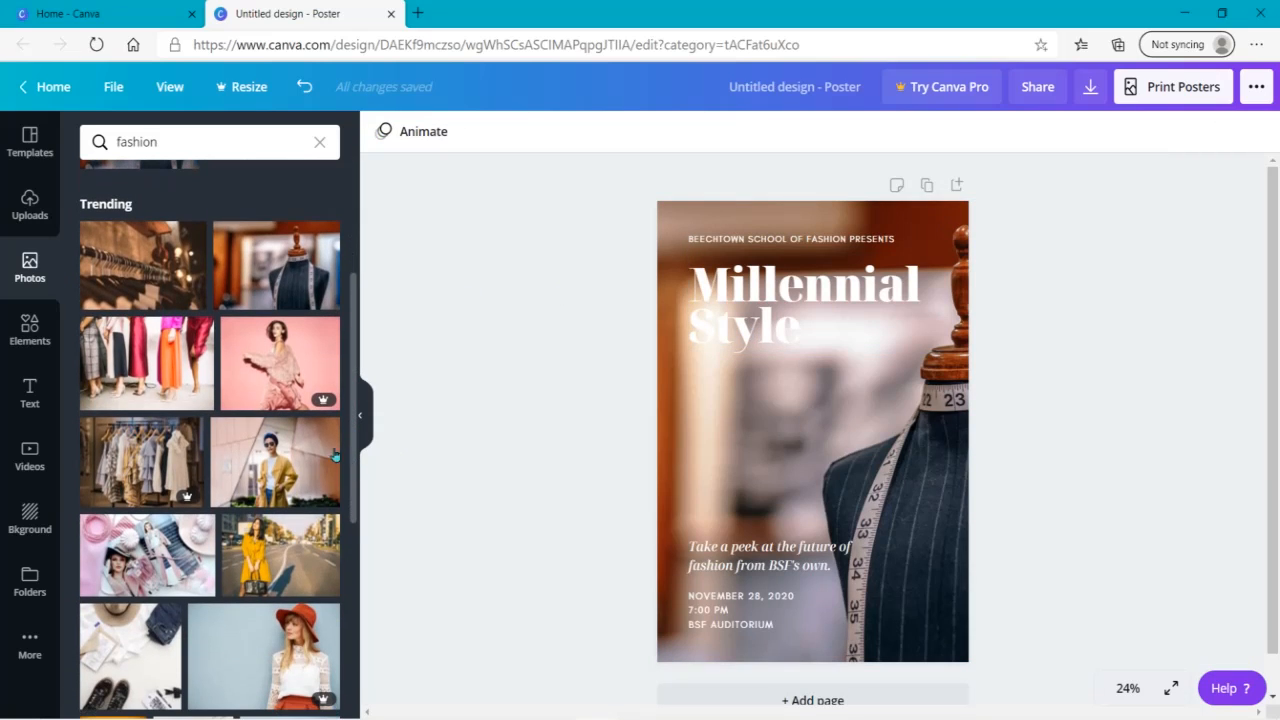
pyautogui.click(290, 462)
pyautogui.rightClick(773, 458)
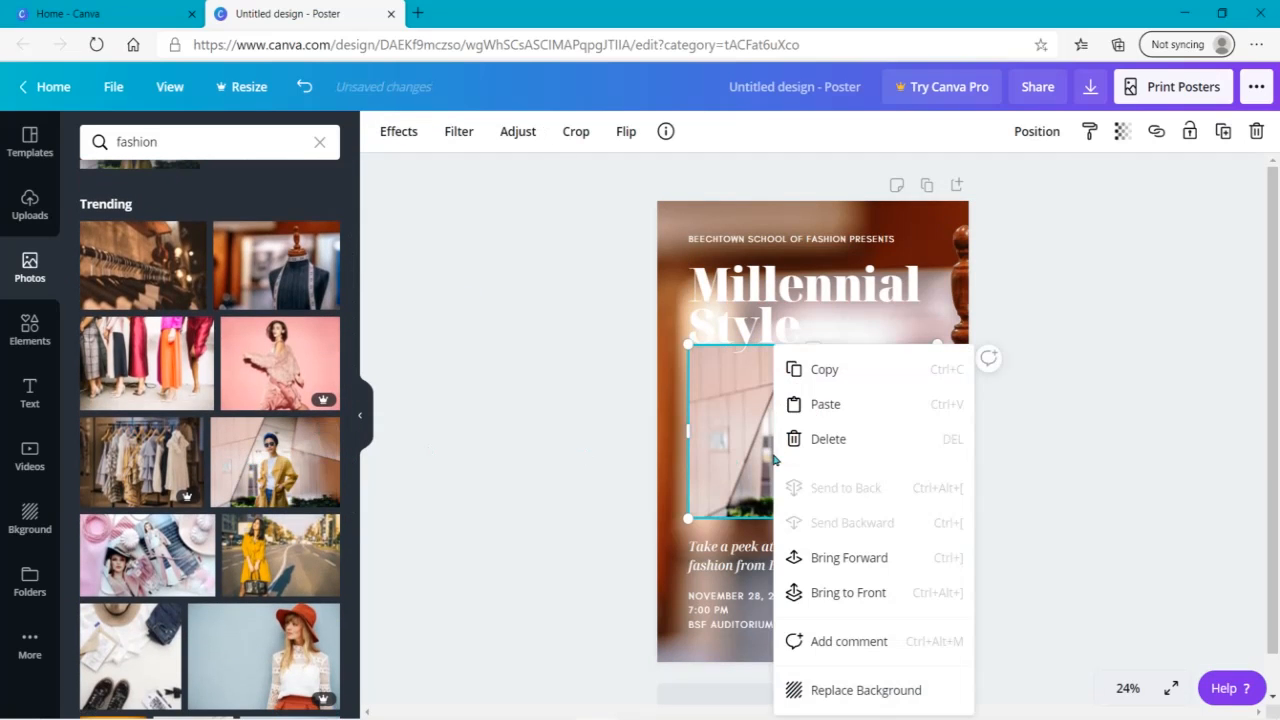
pyautogui.click(874, 698)
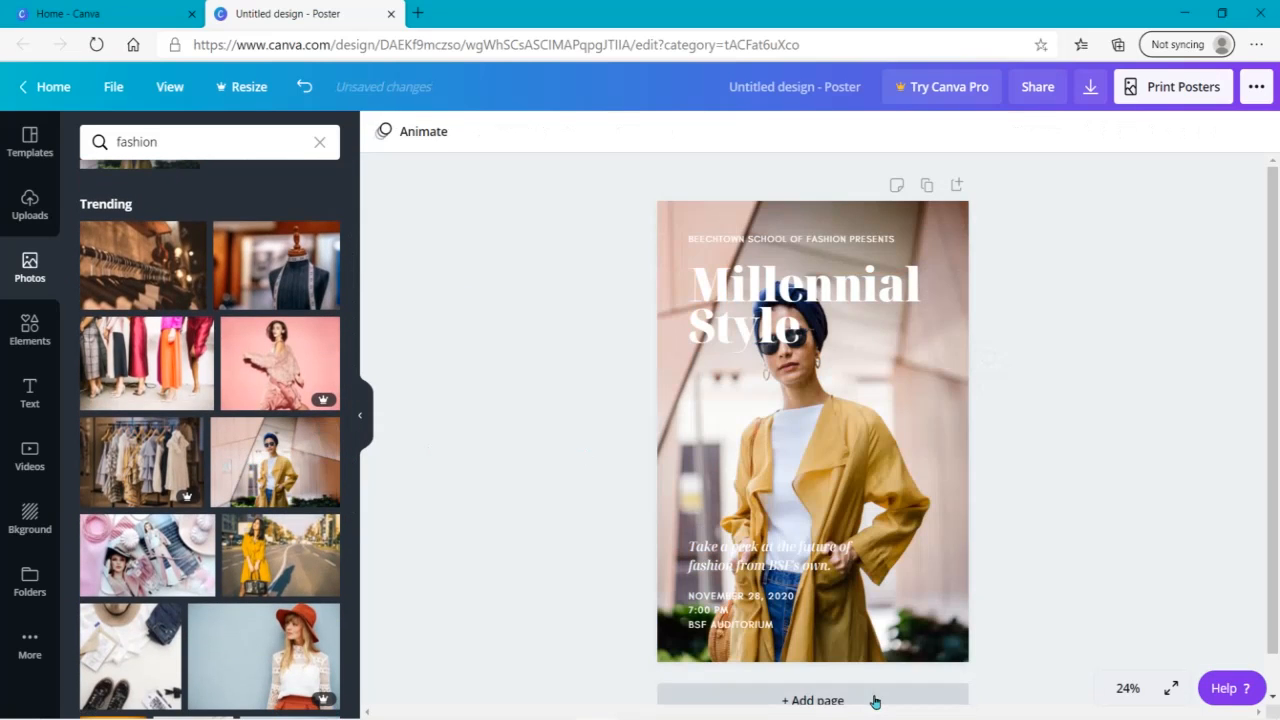
pyautogui.doubleClick(909, 486)
pyautogui.moveTo(909, 486); pyautogui.dragTo(1037, 500)
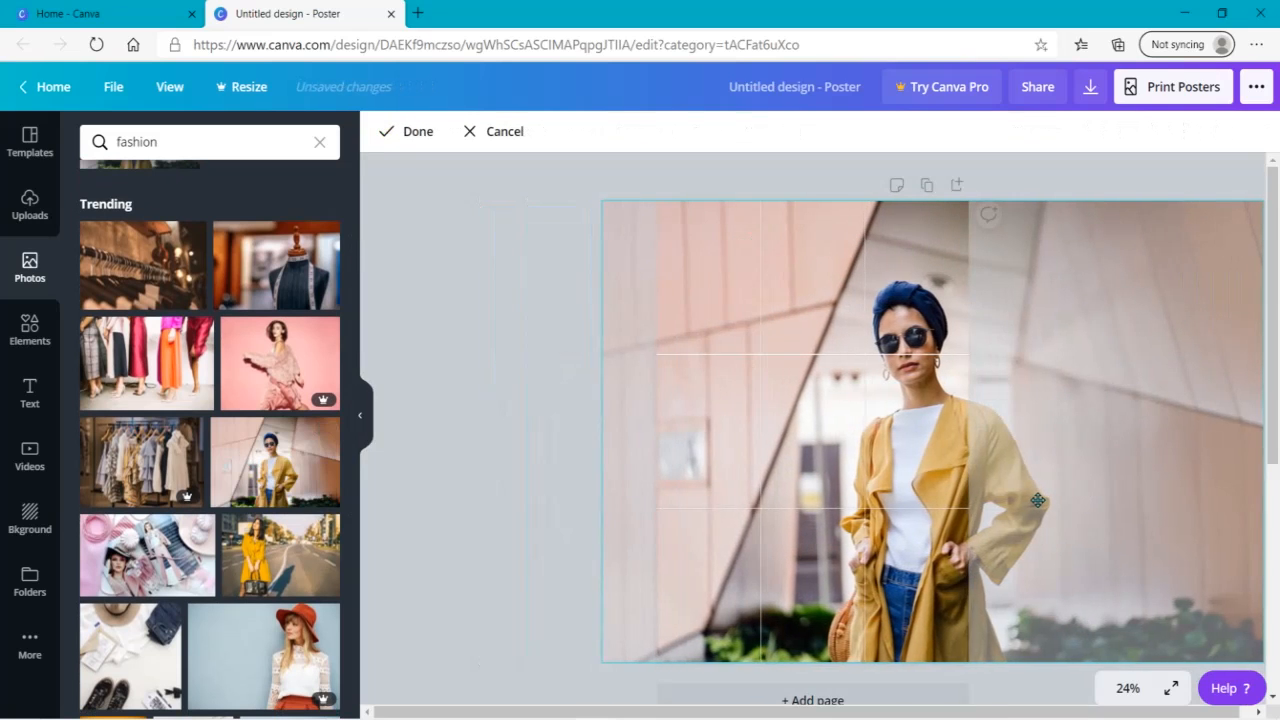
pyautogui.click(425, 410)
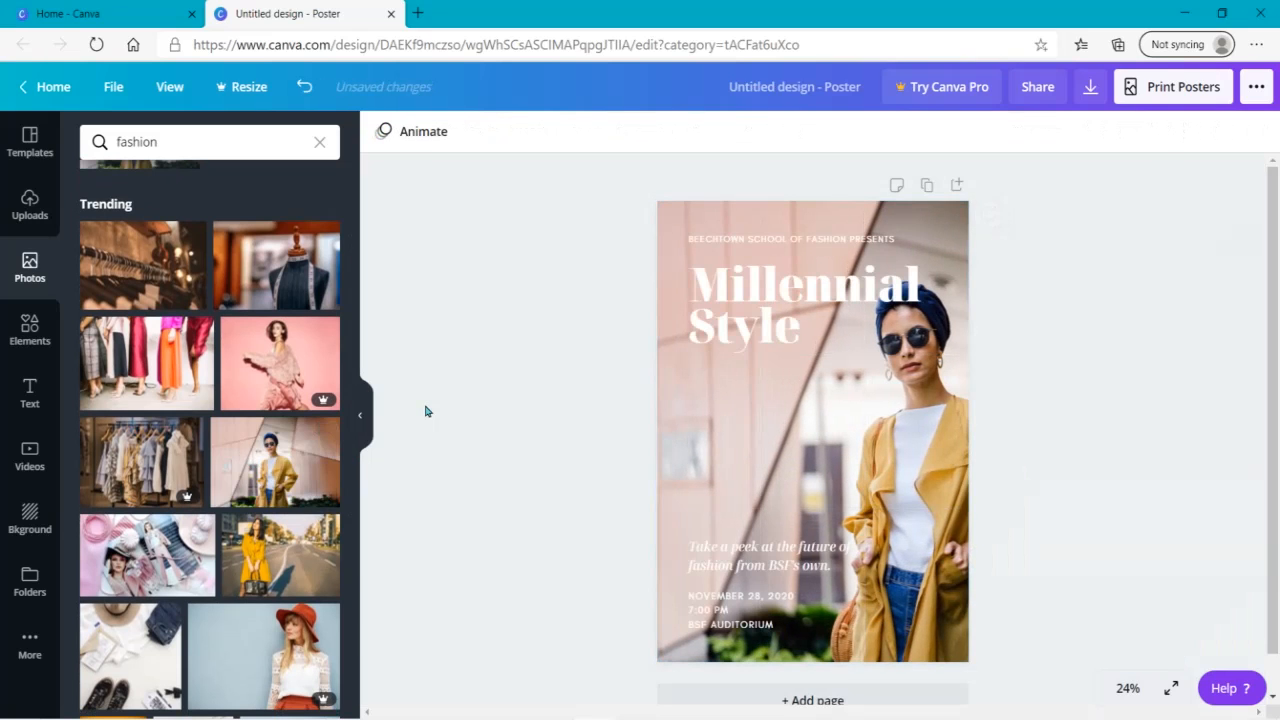
# - Flip the background photo horizontally and reposition it slightly so the woman stands closer to the poster's left edge
pyautogui.click(917, 447)
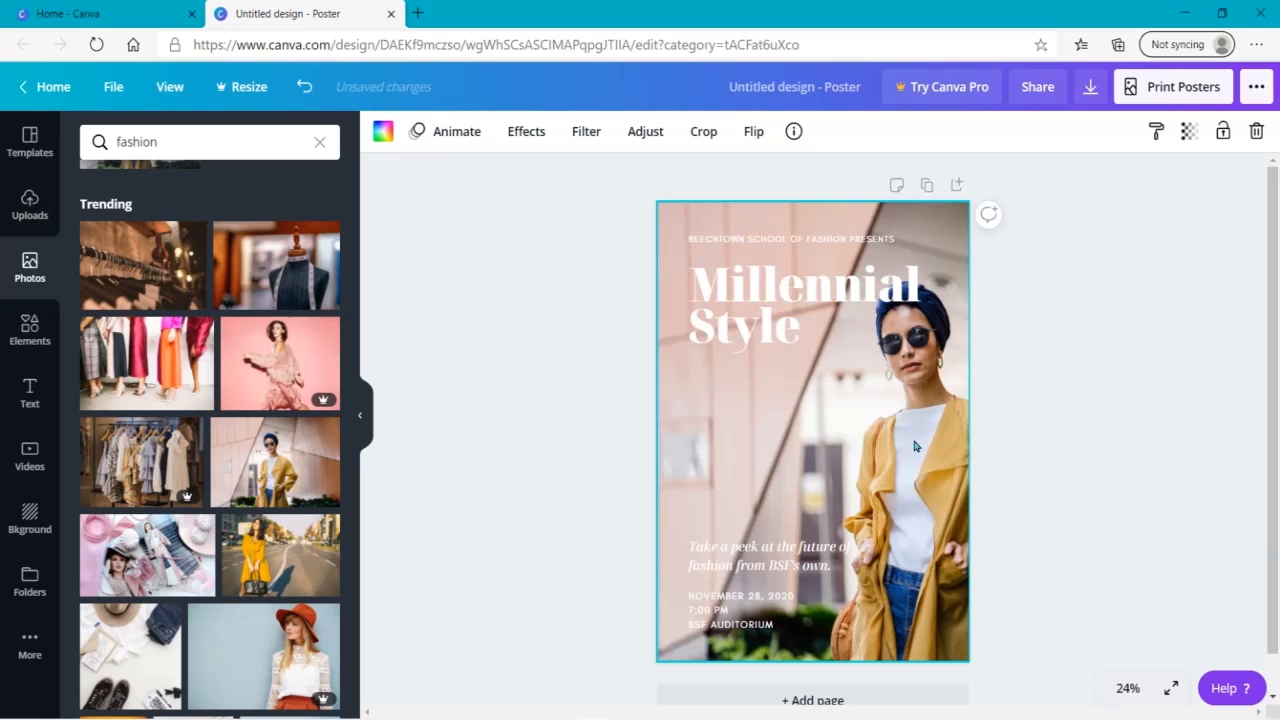
pyautogui.click(758, 134)
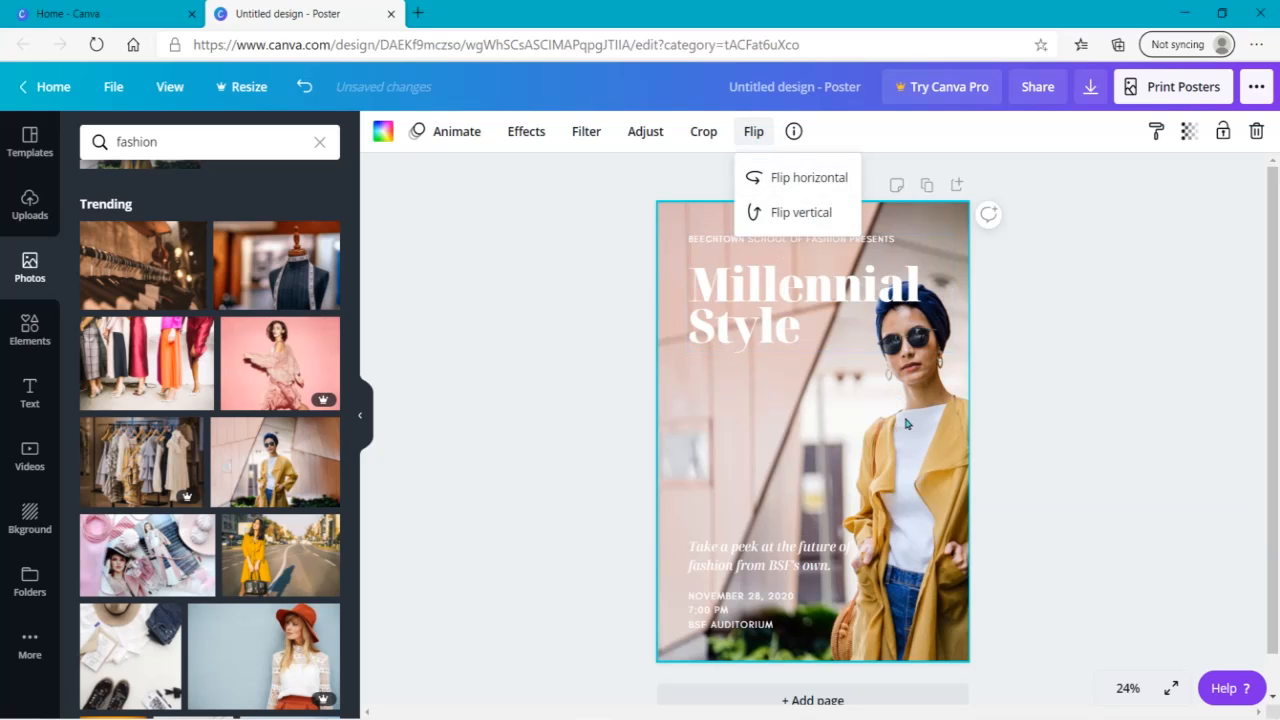
pyautogui.click(795, 176)
pyautogui.click(463, 568)
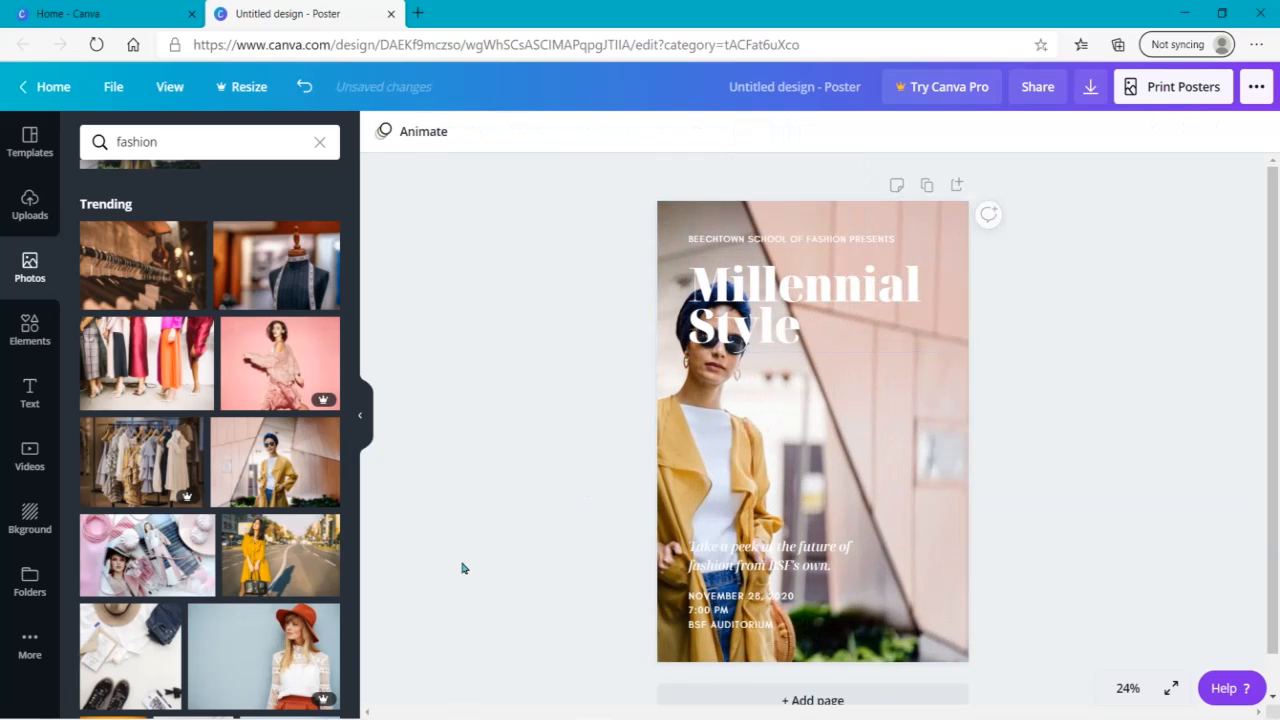
pyautogui.click(775, 451)
pyautogui.doubleClick(772, 451)
pyautogui.moveTo(772, 451); pyautogui.dragTo(767, 521)
pyautogui.click(1037, 498)
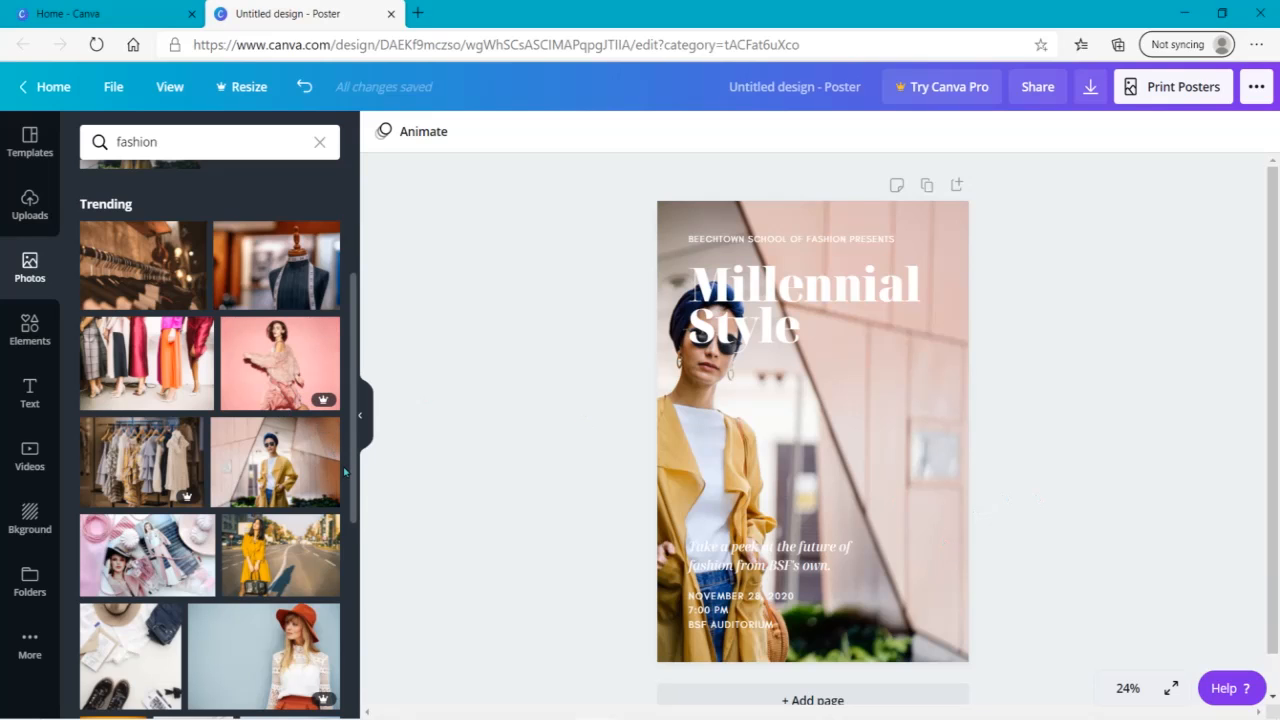
# - Replace the poster background with the fashion runway photo and delete that photo from the background again
pyautogui.scroll(-1, 353, 475)
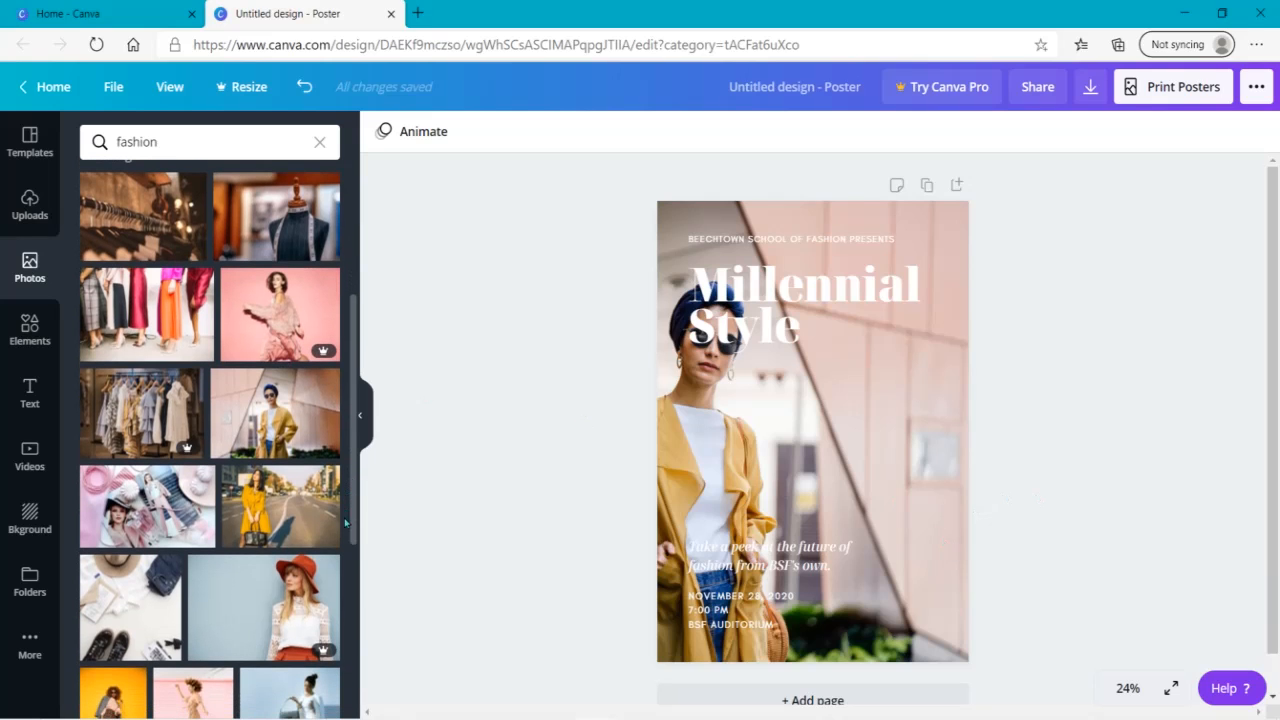
pyautogui.scroll(-4, 353, 523)
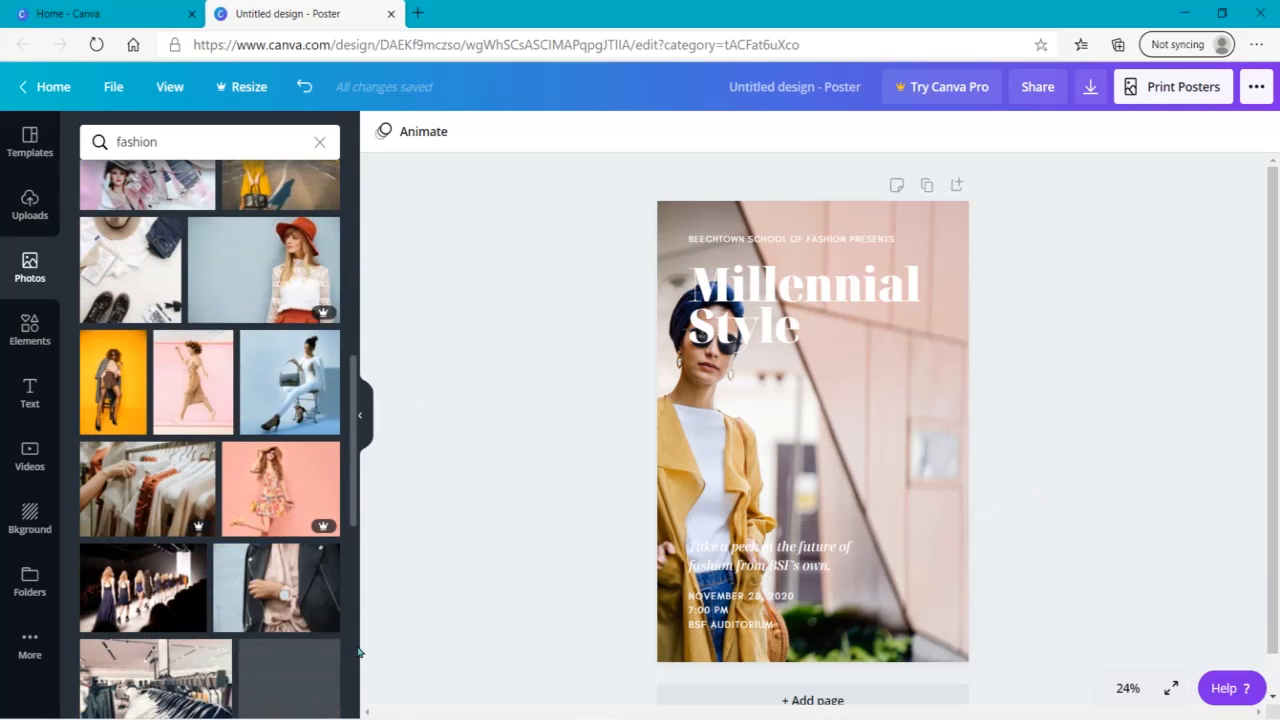
pyautogui.moveTo(358, 647); pyautogui.dragTo(356, 645)
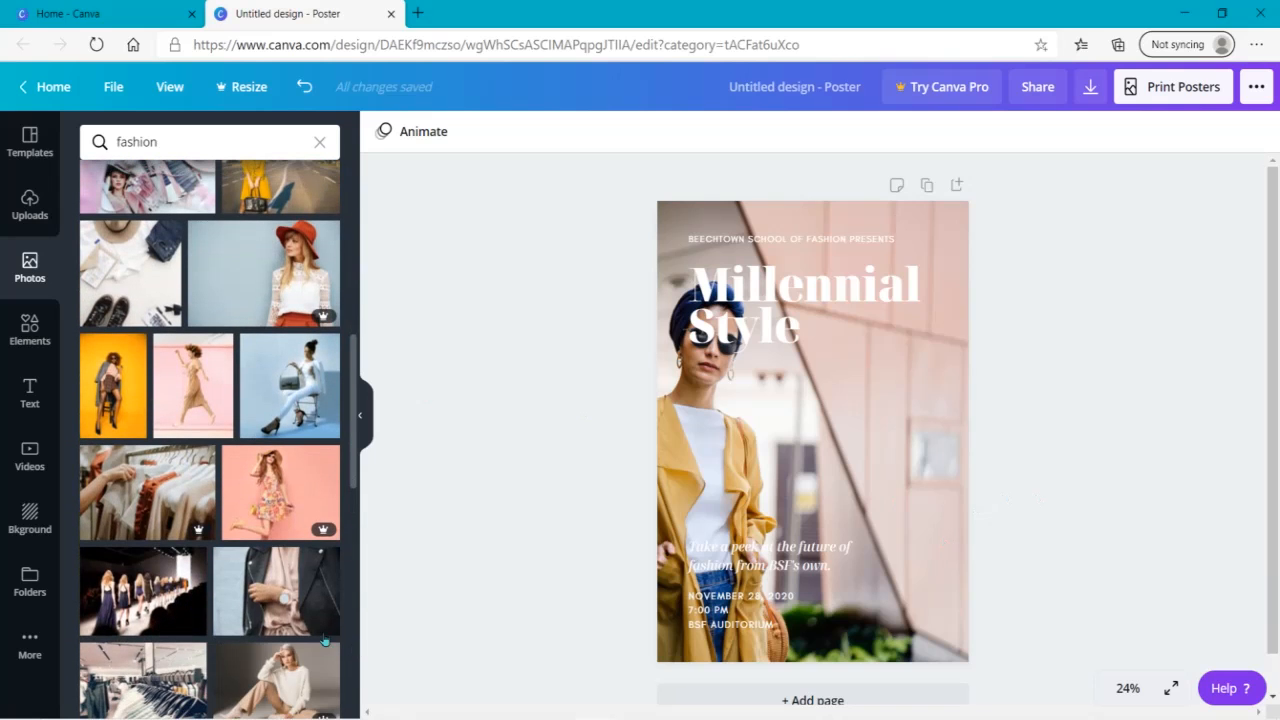
pyautogui.click(156, 588)
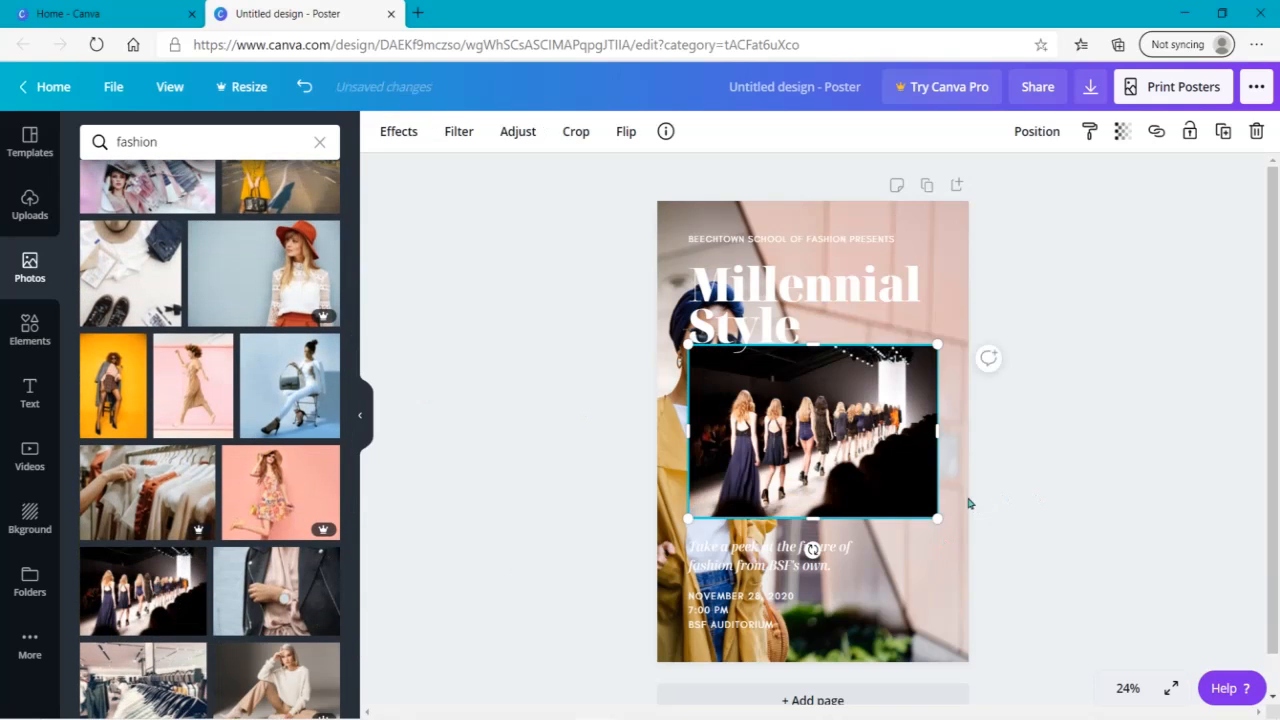
pyautogui.rightClick(805, 403)
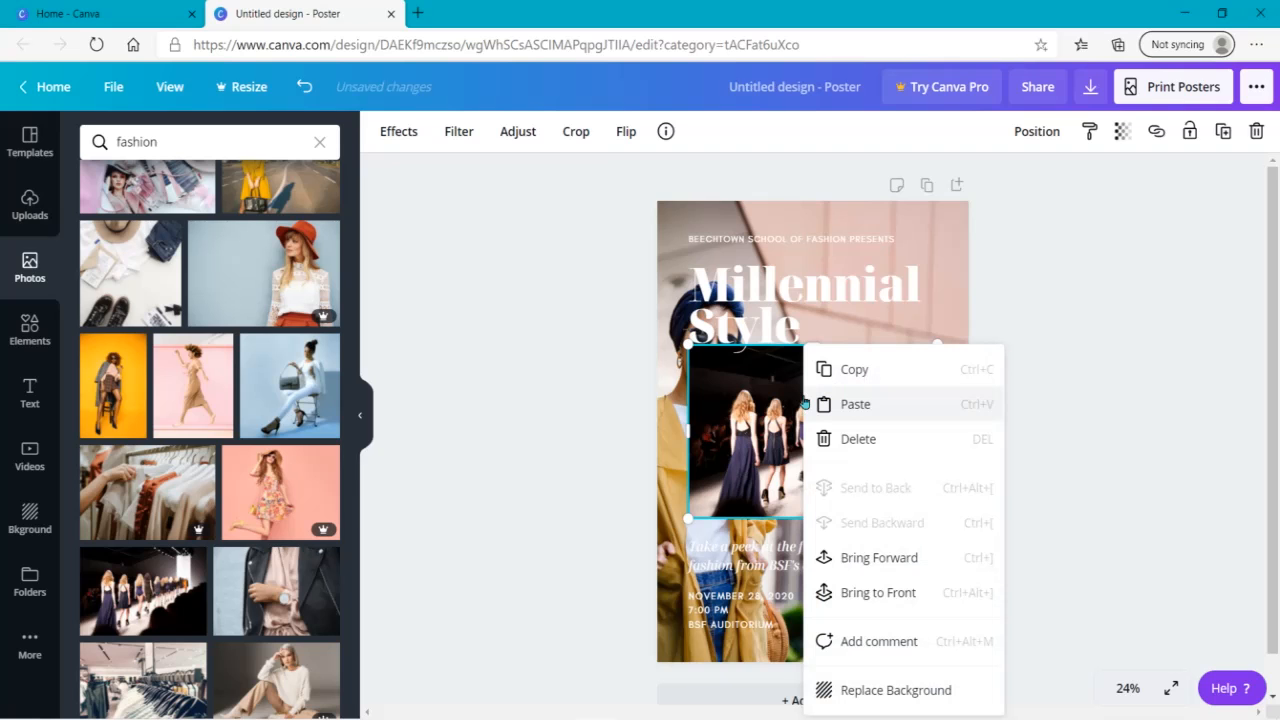
pyautogui.click(887, 690)
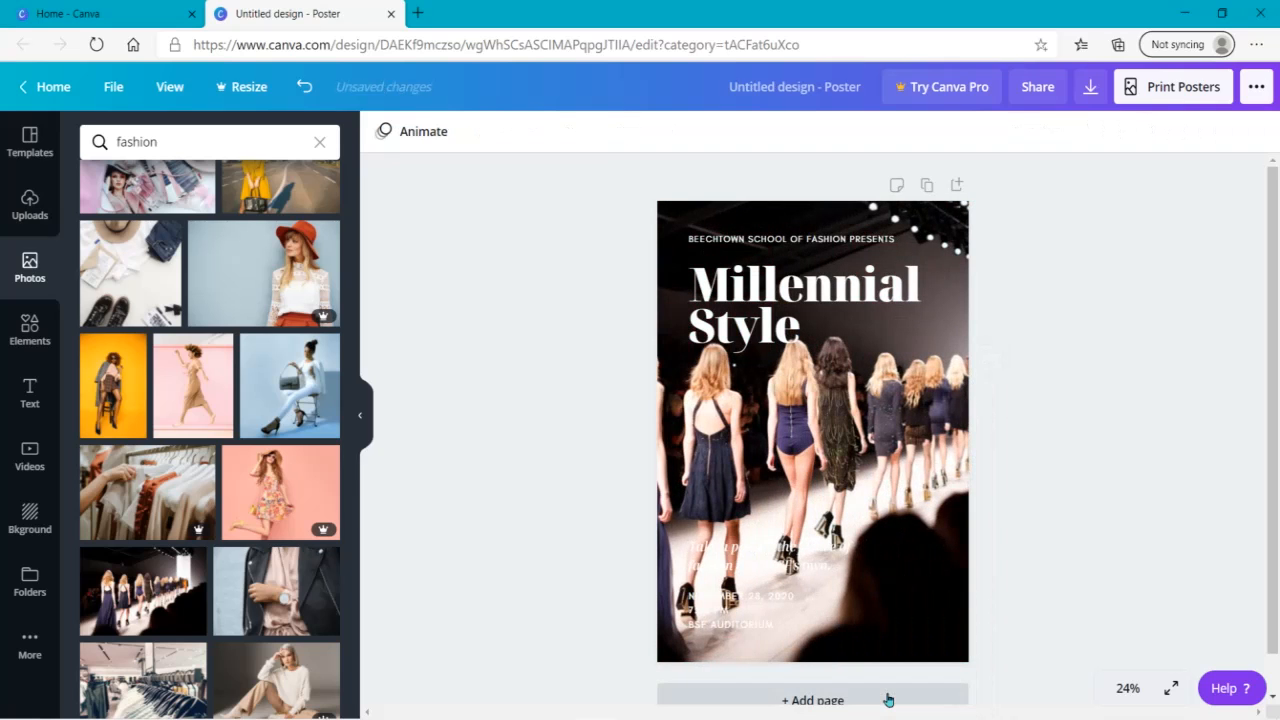
pyautogui.click(800, 408)
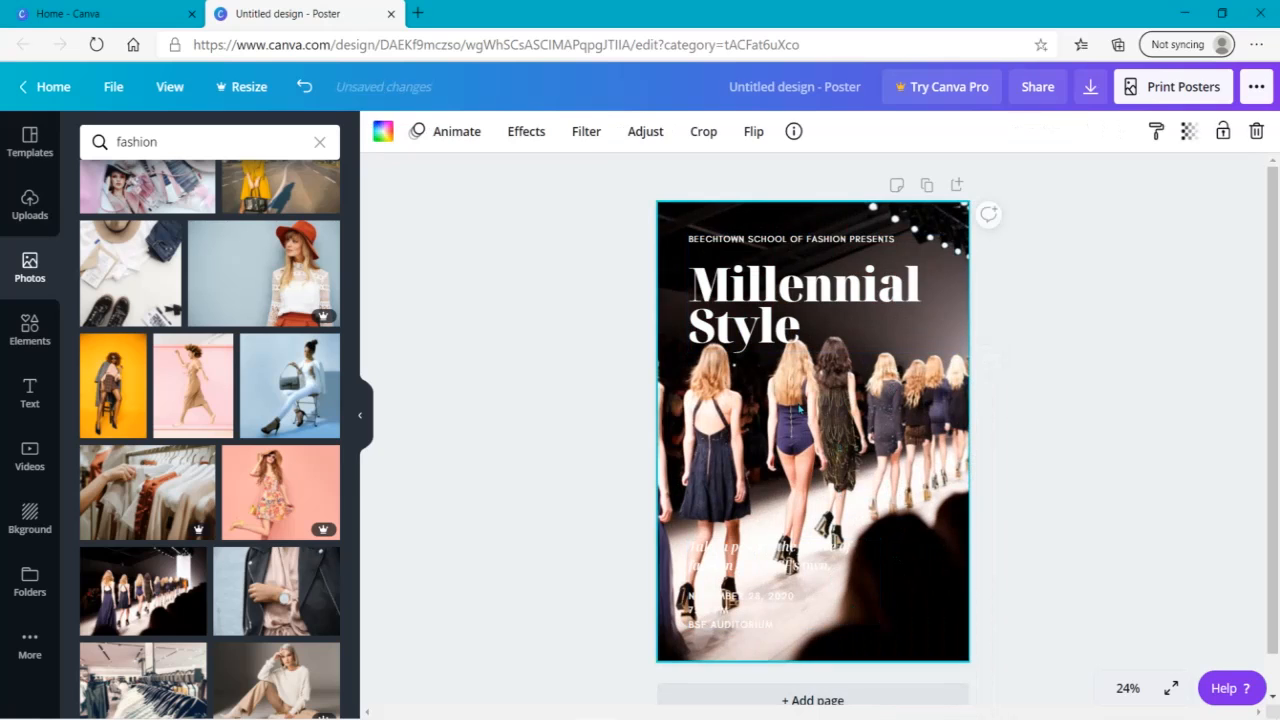
pyautogui.press('Delete')
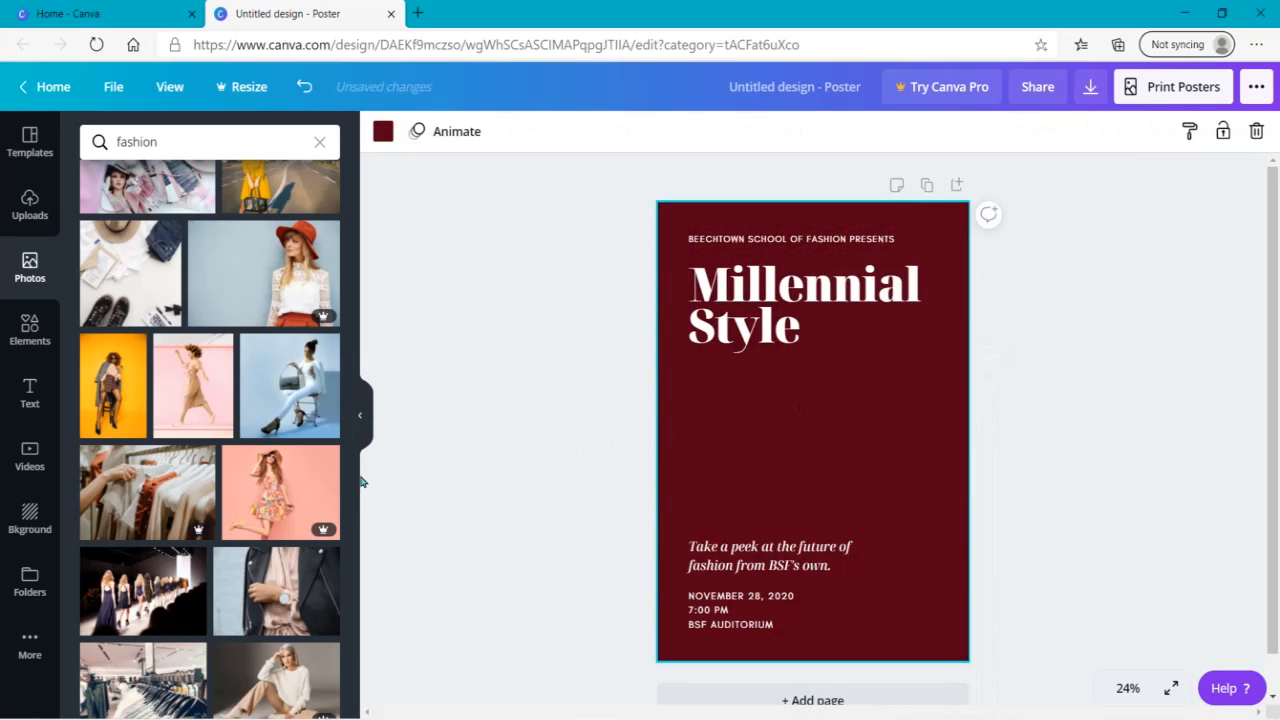
# - Look through the related fashion search categories and switch the photo results to the Style category
pyautogui.moveTo(355, 460); pyautogui.dragTo(363, 190)
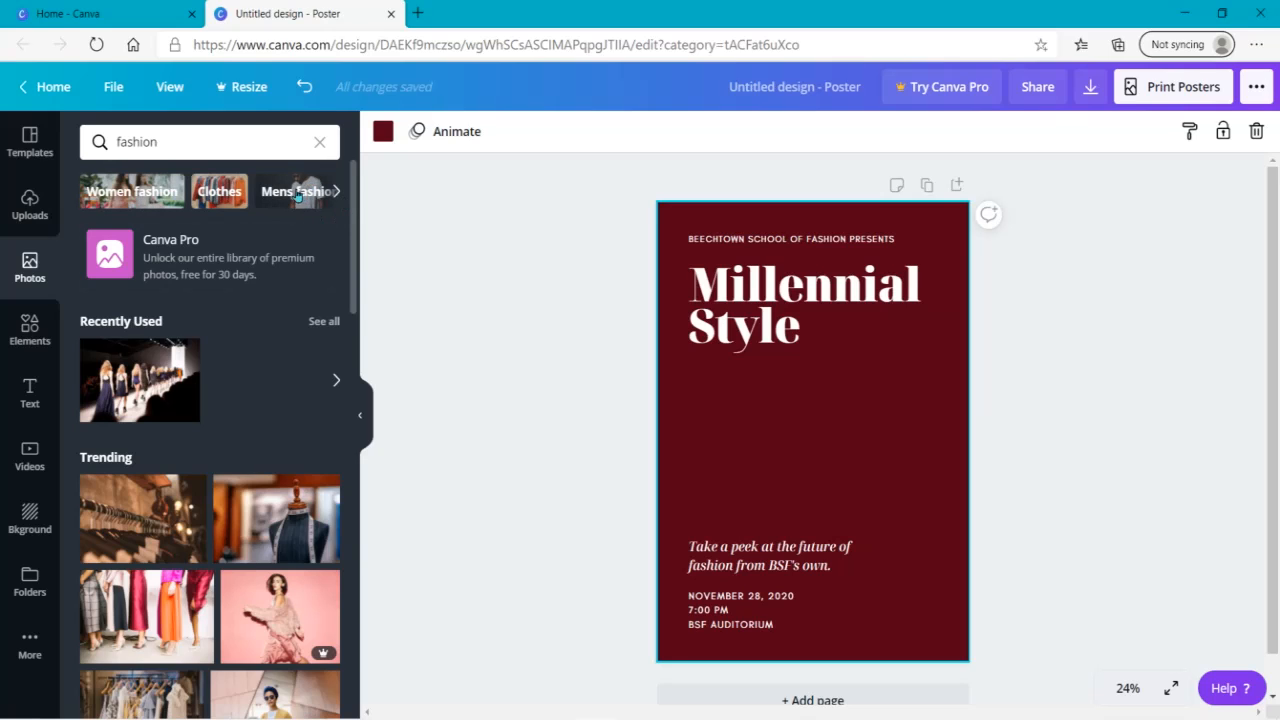
pyautogui.click(338, 193)
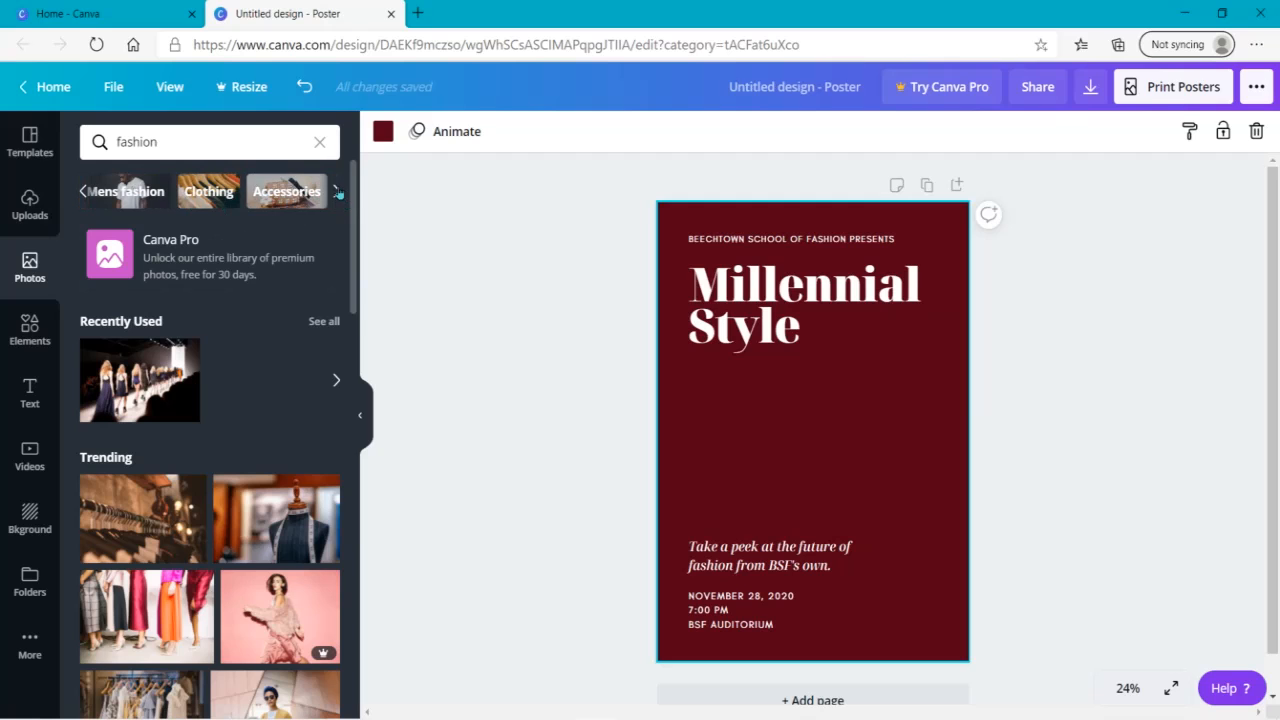
pyautogui.click(338, 193)
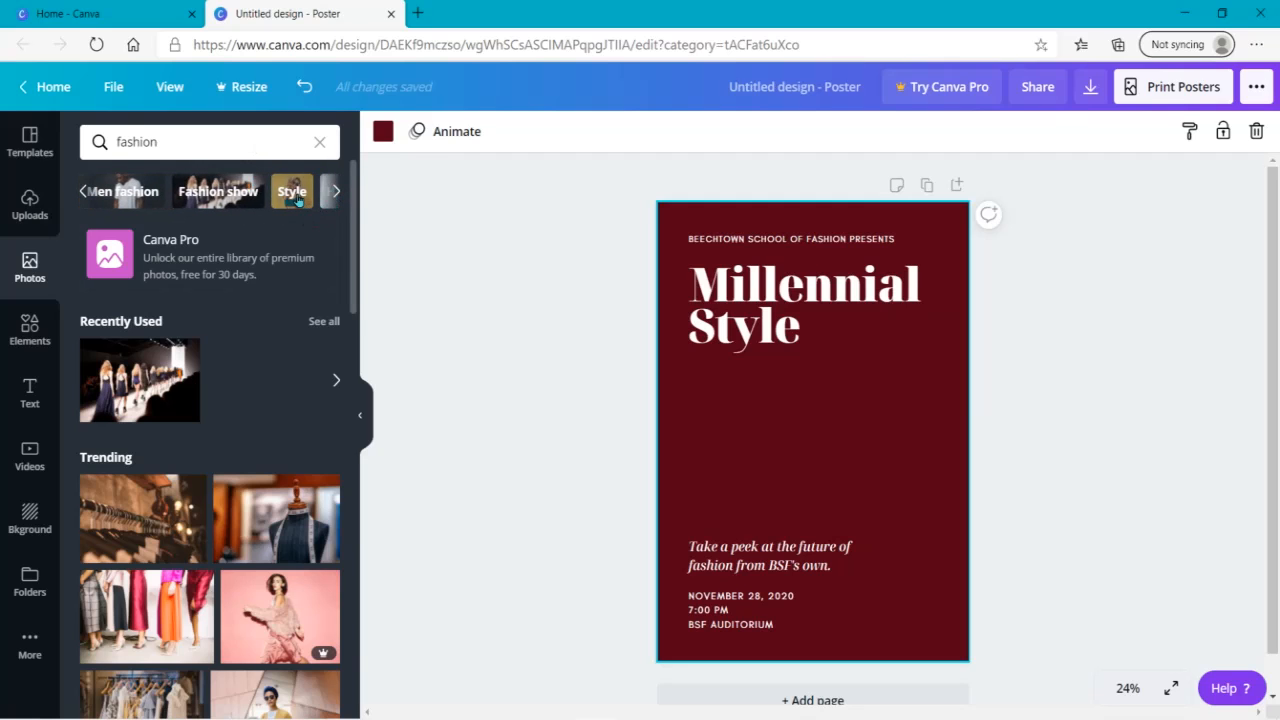
pyautogui.click(292, 191)
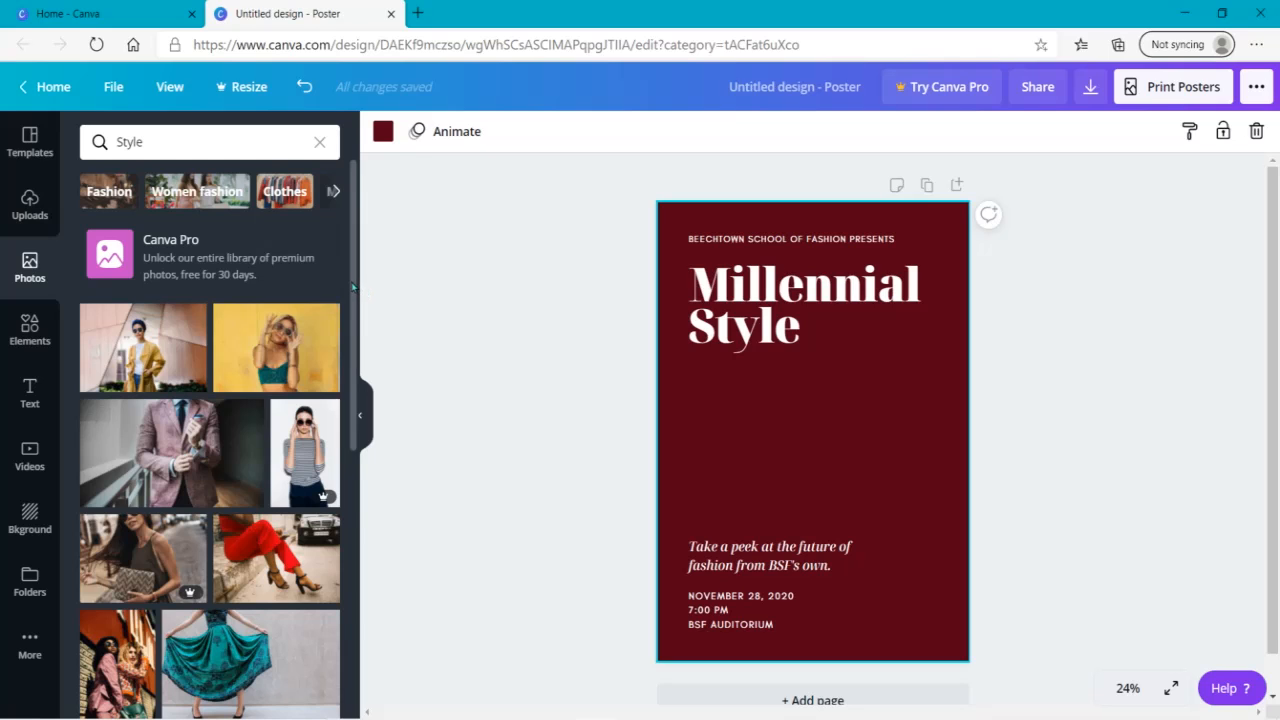
# - Replace the poster background with the photo of the man in the pink suit jacket adjusting his cuff
pyautogui.scroll(-1, 353, 287)
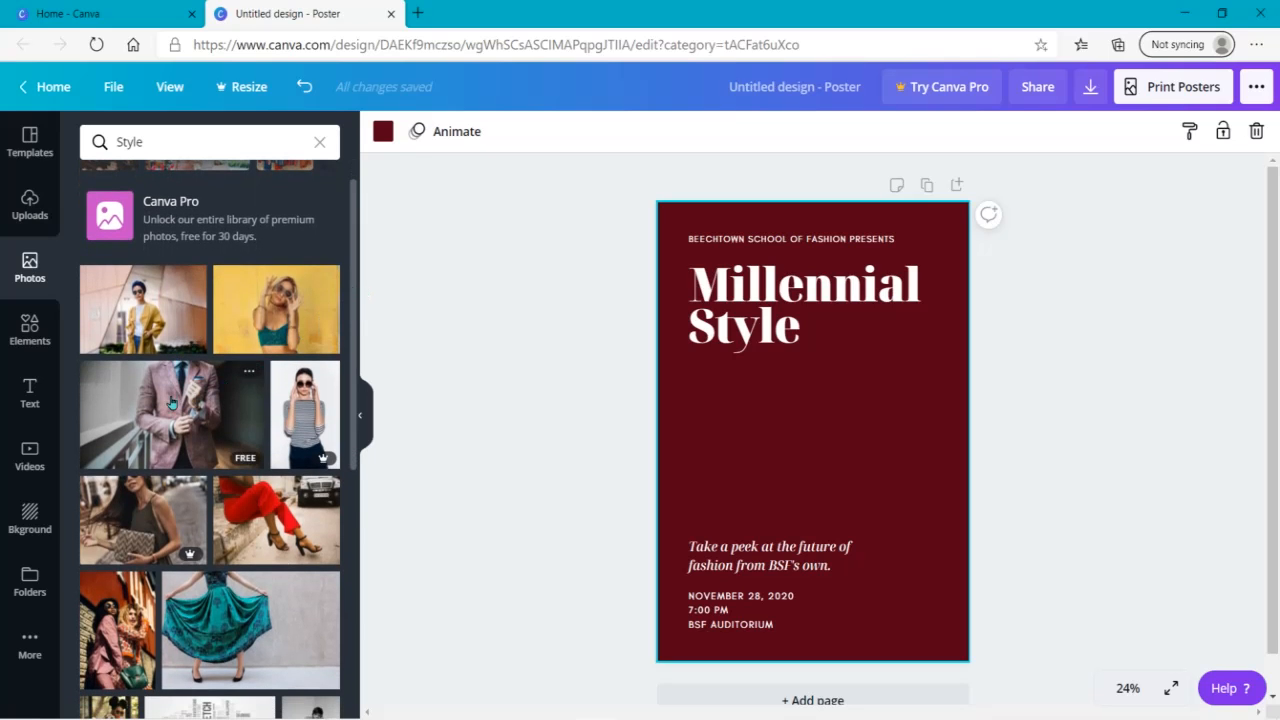
pyautogui.click(150, 408)
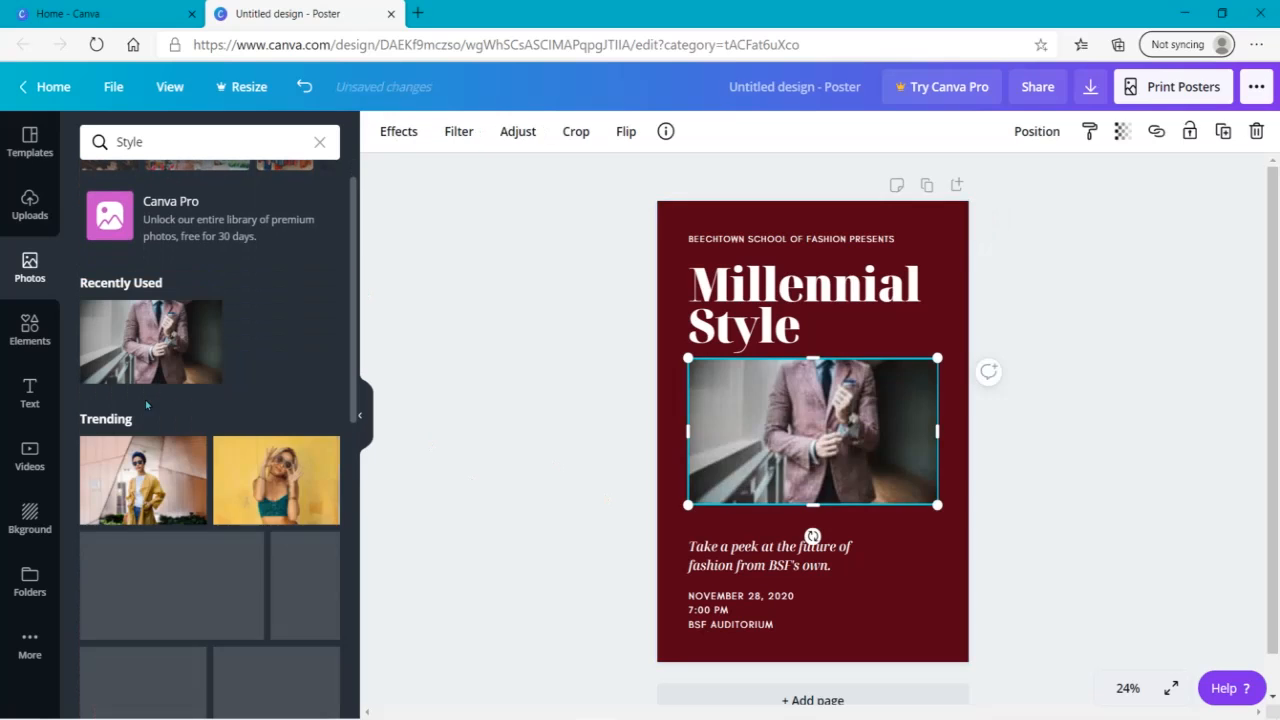
pyautogui.rightClick(845, 488)
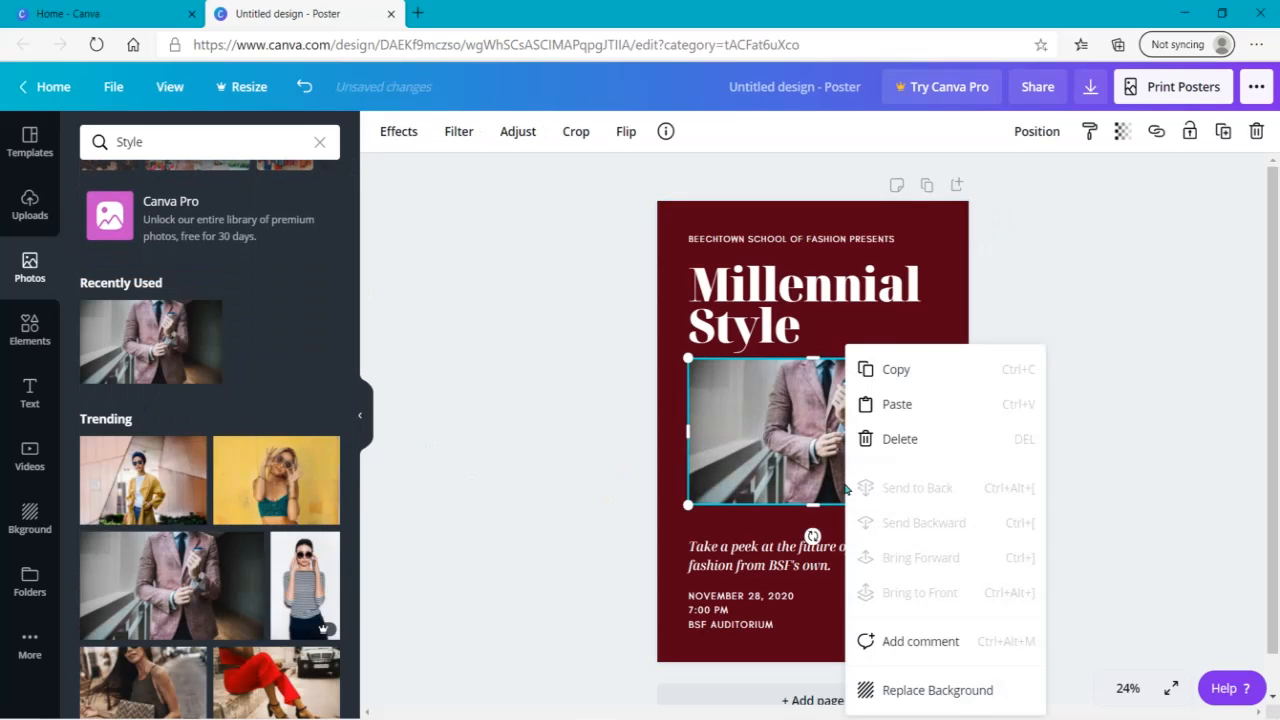
pyautogui.click(905, 683)
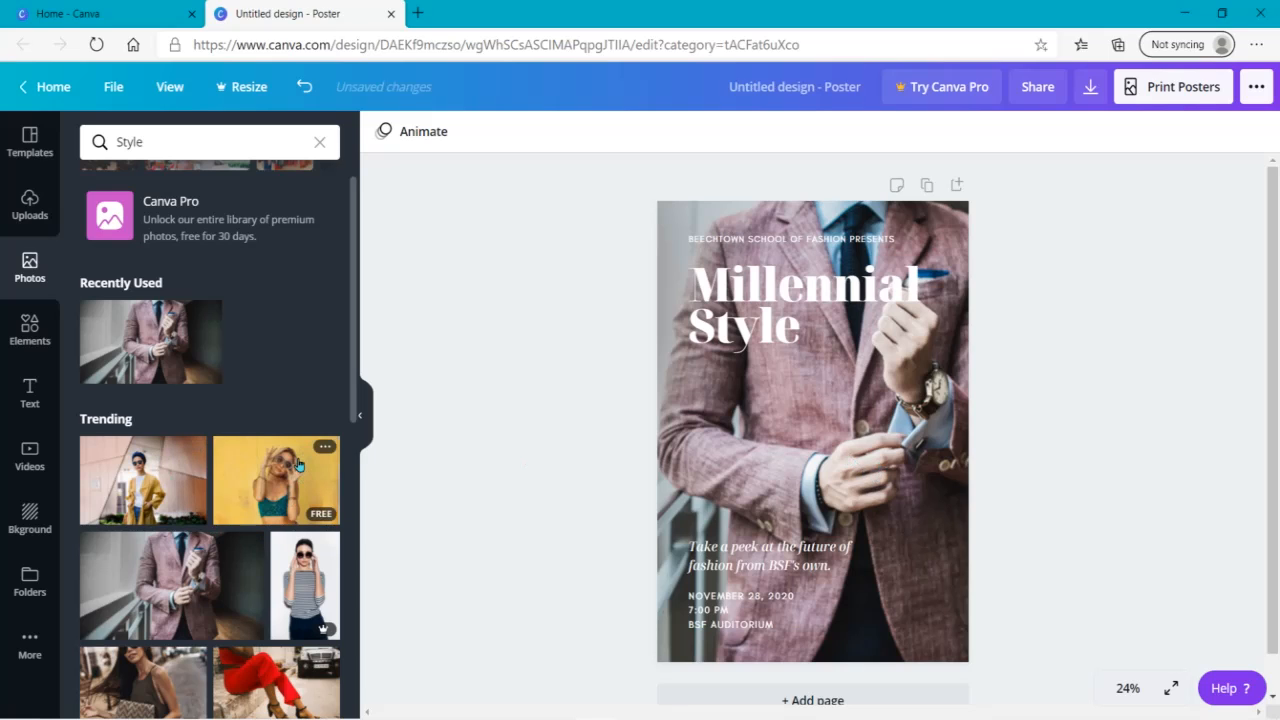
# - Replace the poster background with the photo of the red trousers and black heels, and shift it slightly right
pyautogui.scroll(-2, 352, 446)
pyautogui.click(298, 507)
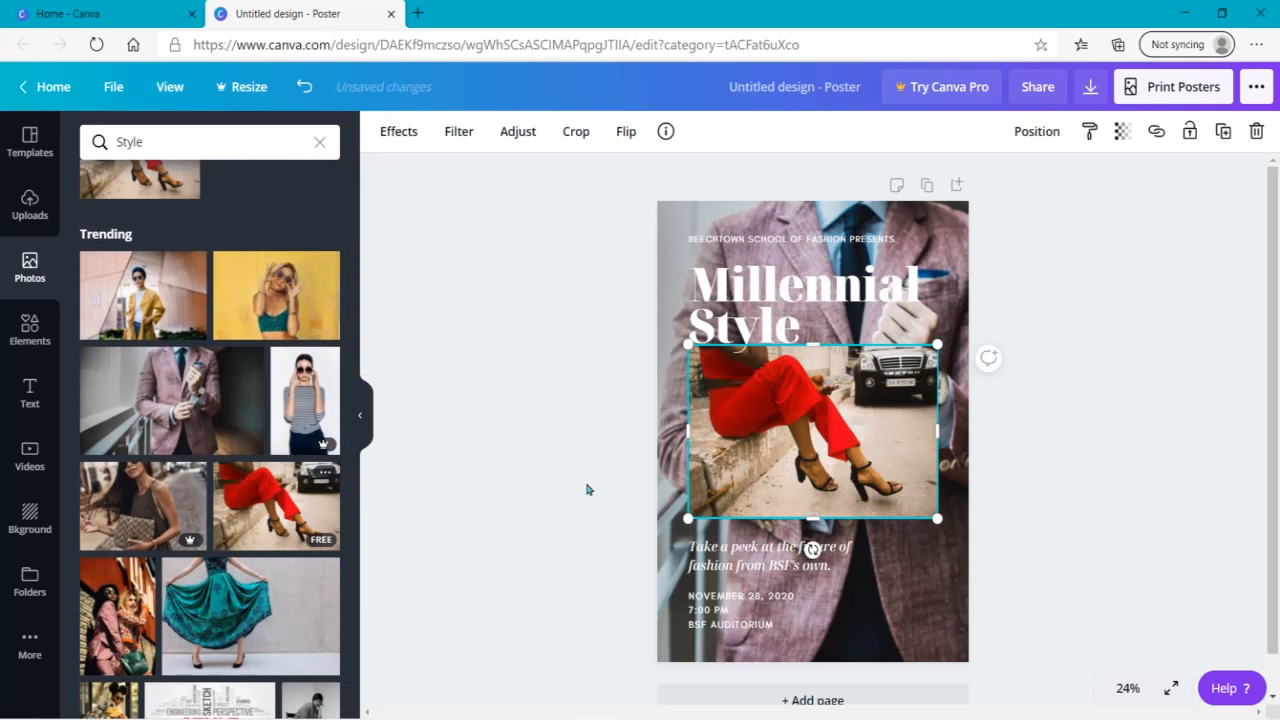
pyautogui.rightClick(862, 420)
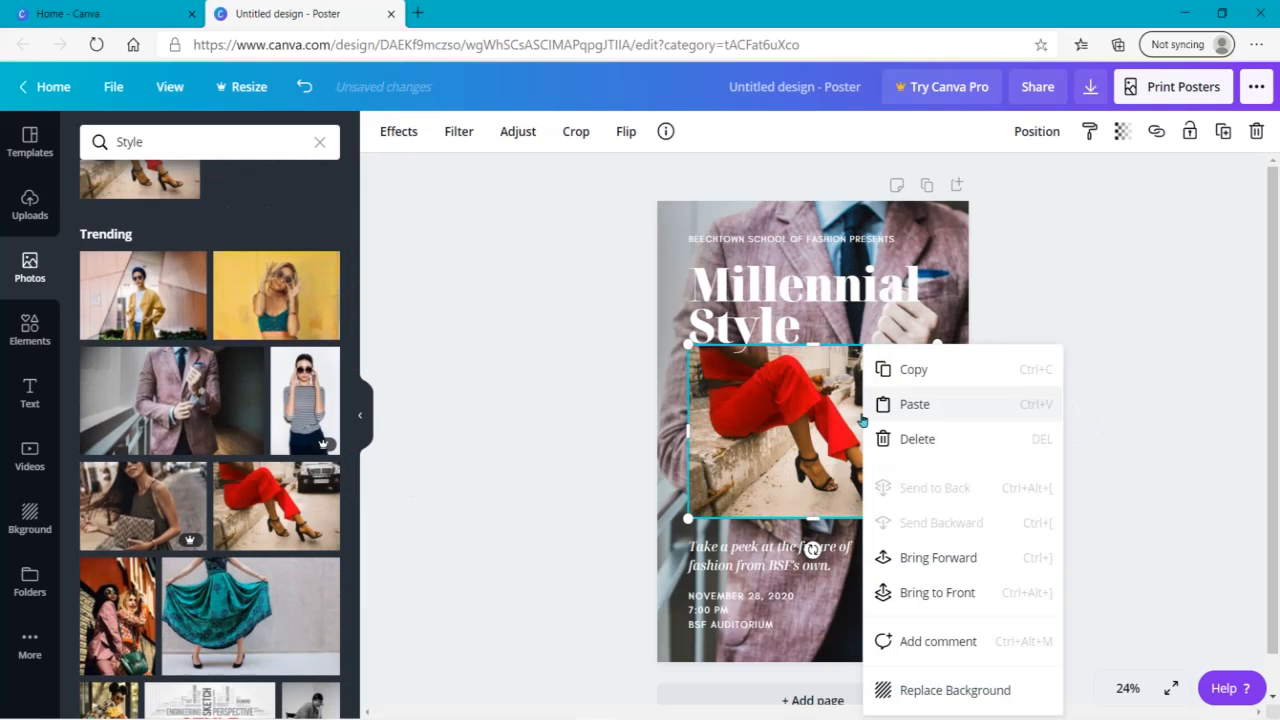
pyautogui.click(895, 689)
pyautogui.click(829, 457)
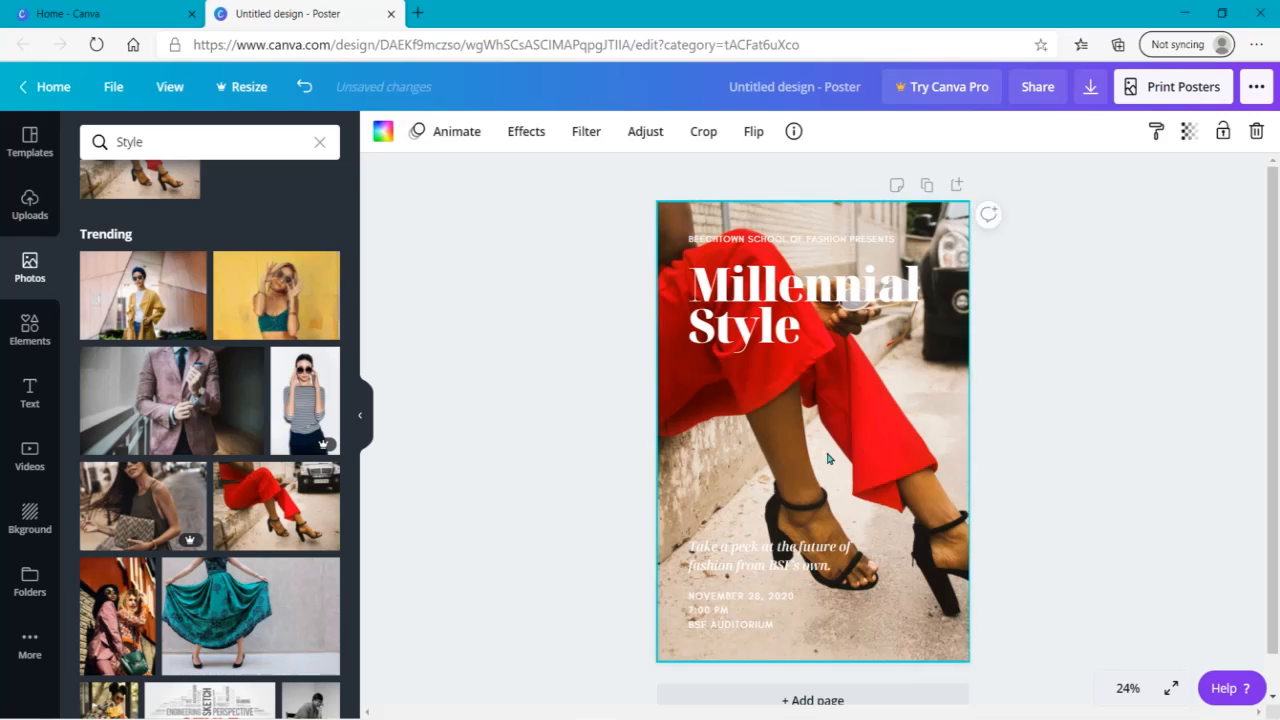
pyautogui.doubleClick(829, 451)
pyautogui.moveTo(829, 451); pyautogui.dragTo(895, 468)
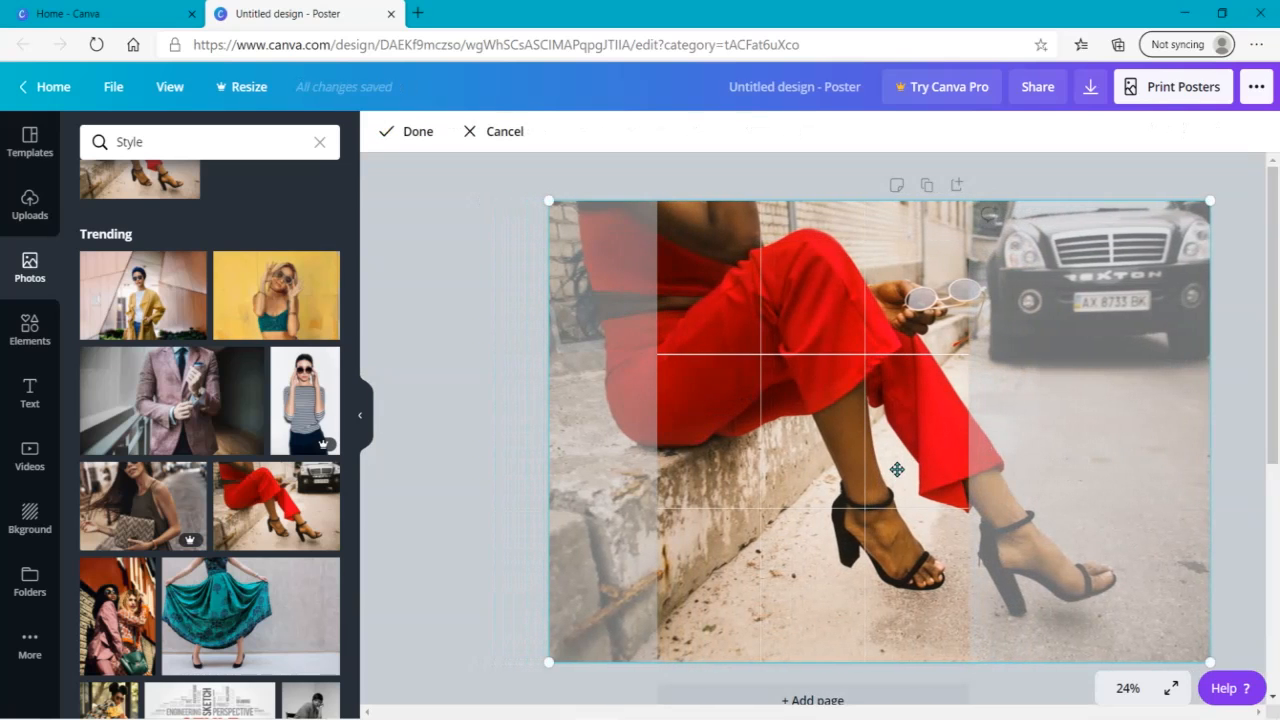
pyautogui.click(468, 380)
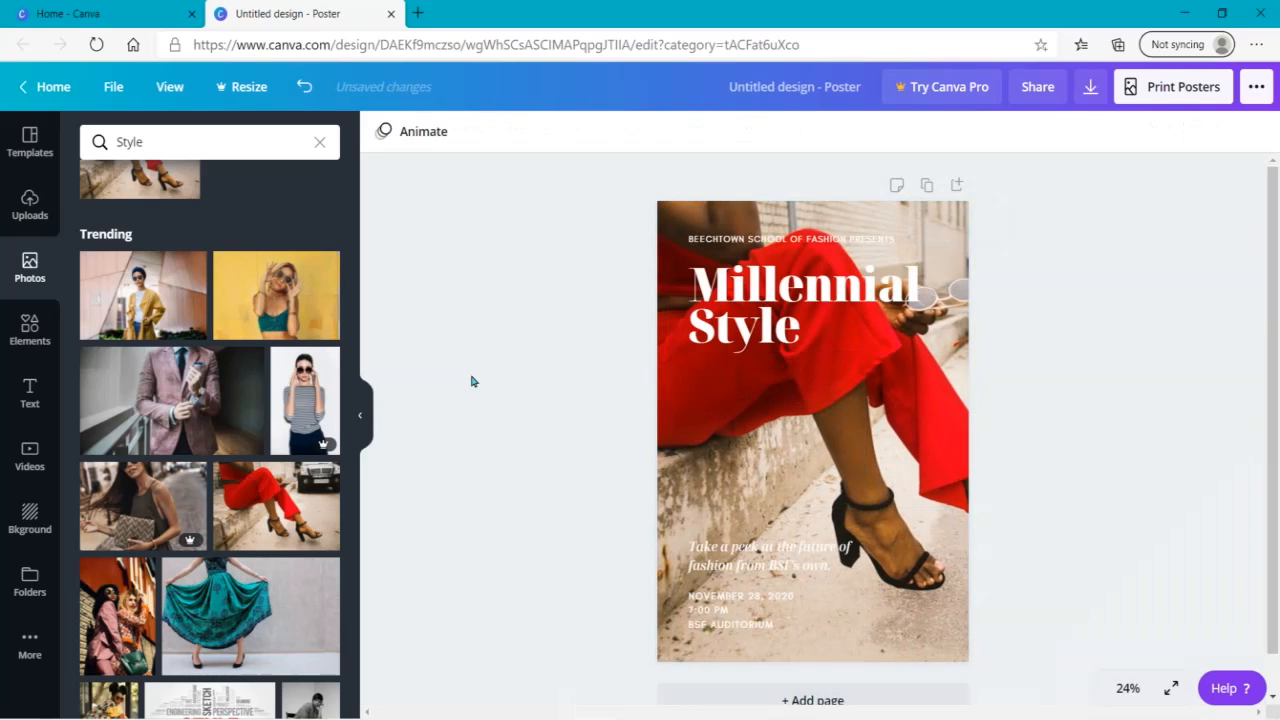
# - Shift the background photo fully left to show the parked car, and back fully right to show the stone ledge
pyautogui.doubleClick(876, 457)
pyautogui.moveTo(873, 455); pyautogui.dragTo(381, 490)
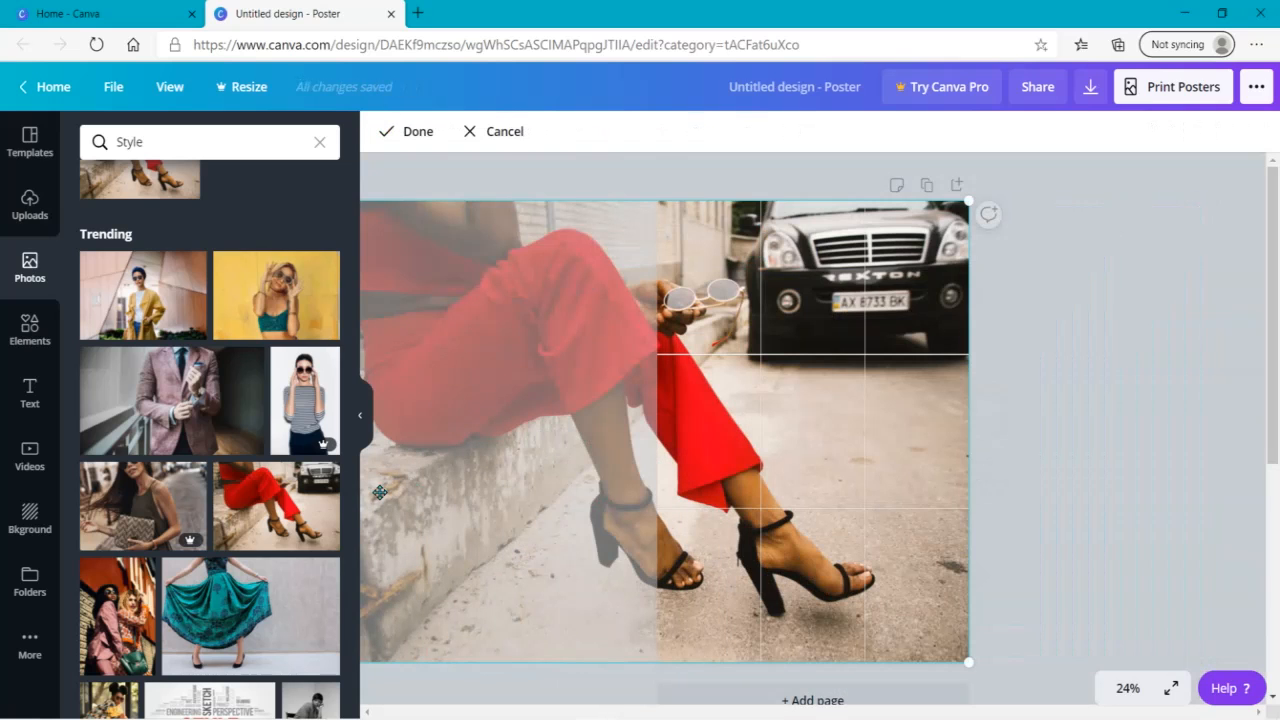
pyautogui.click(1054, 509)
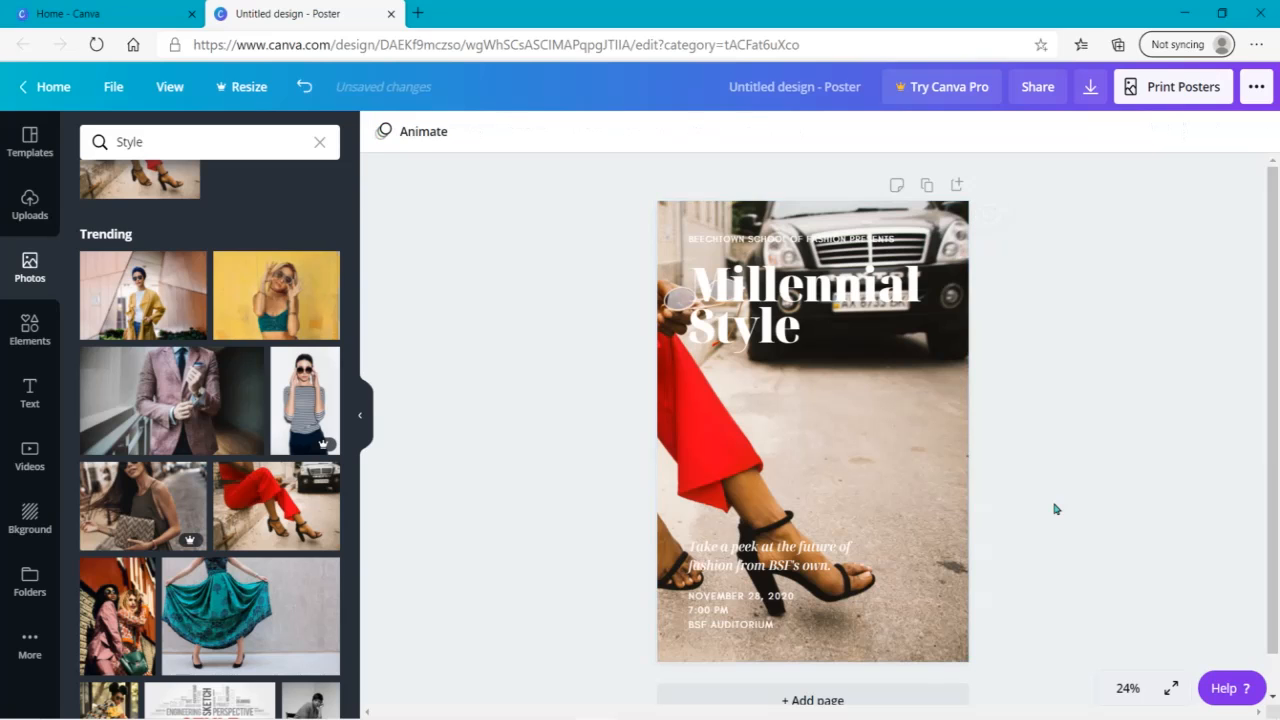
pyautogui.doubleClick(844, 462)
pyautogui.moveTo(843, 458); pyautogui.dragTo(1260, 416)
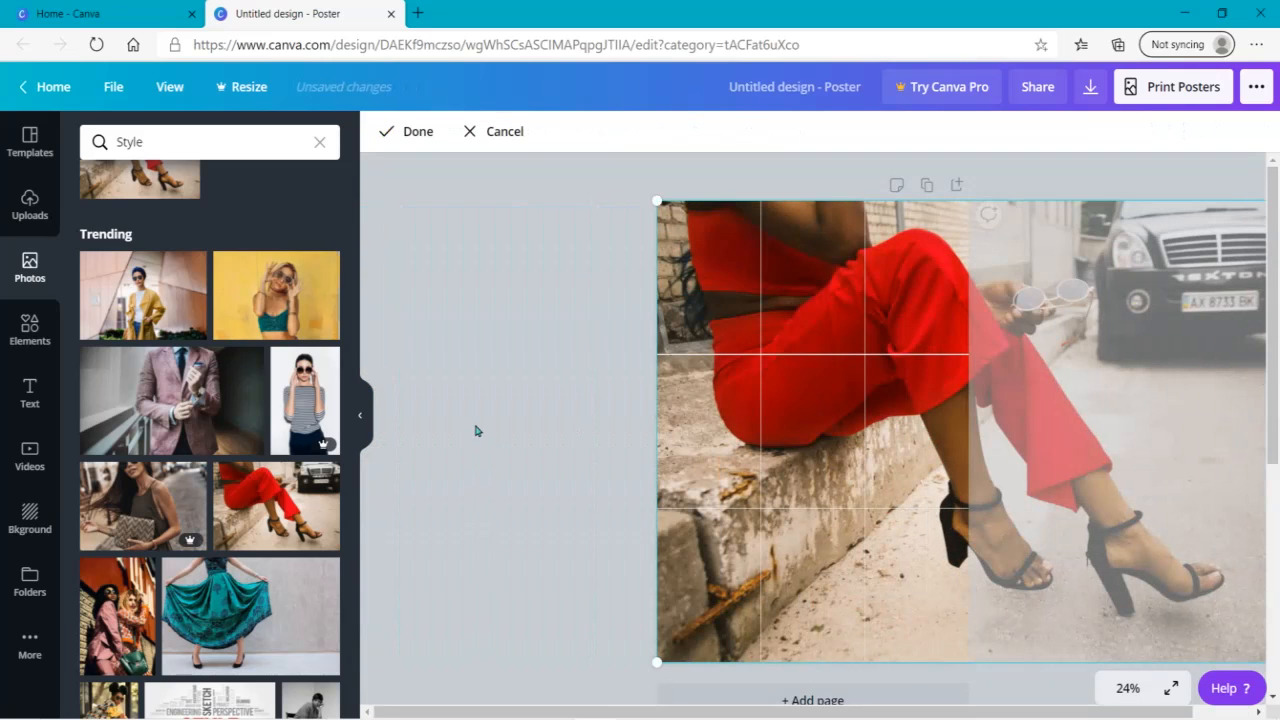
pyautogui.click(476, 430)
# - Reposition the background photo so both high-heeled shoes fit within the poster
pyautogui.doubleClick(792, 458)
pyautogui.moveTo(792, 458); pyautogui.dragTo(522, 531)
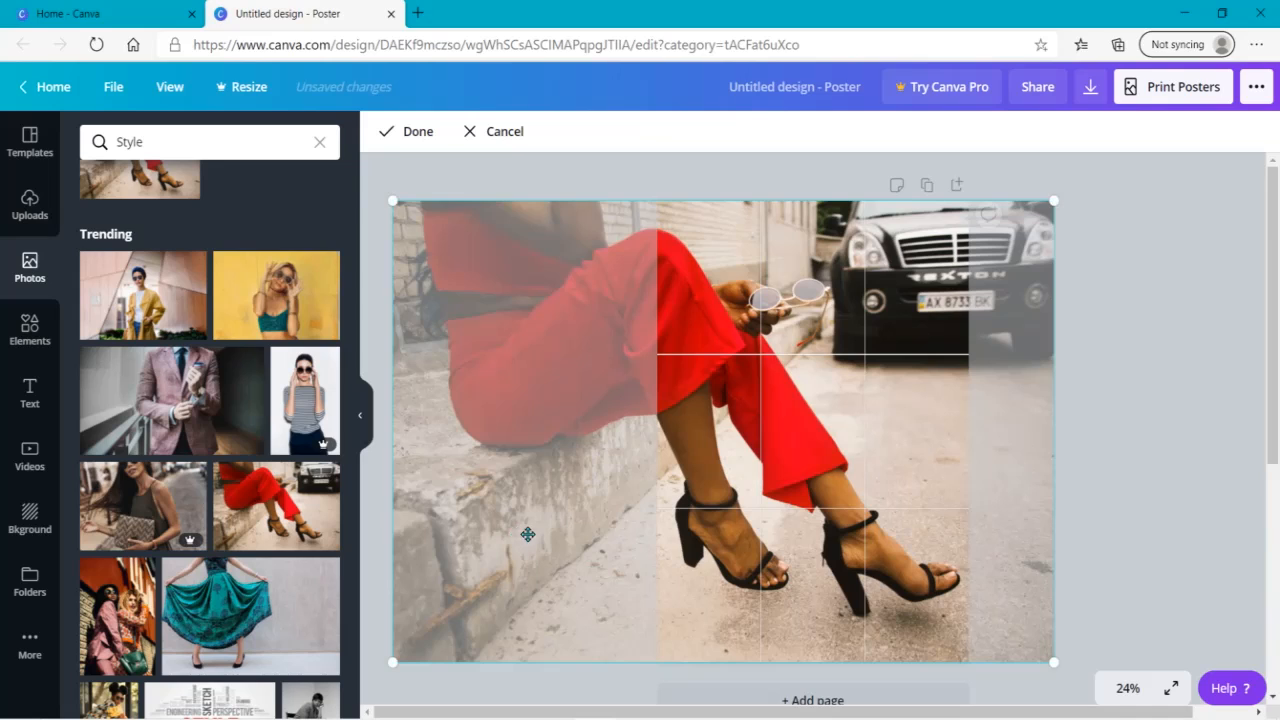
pyautogui.click(1163, 527)
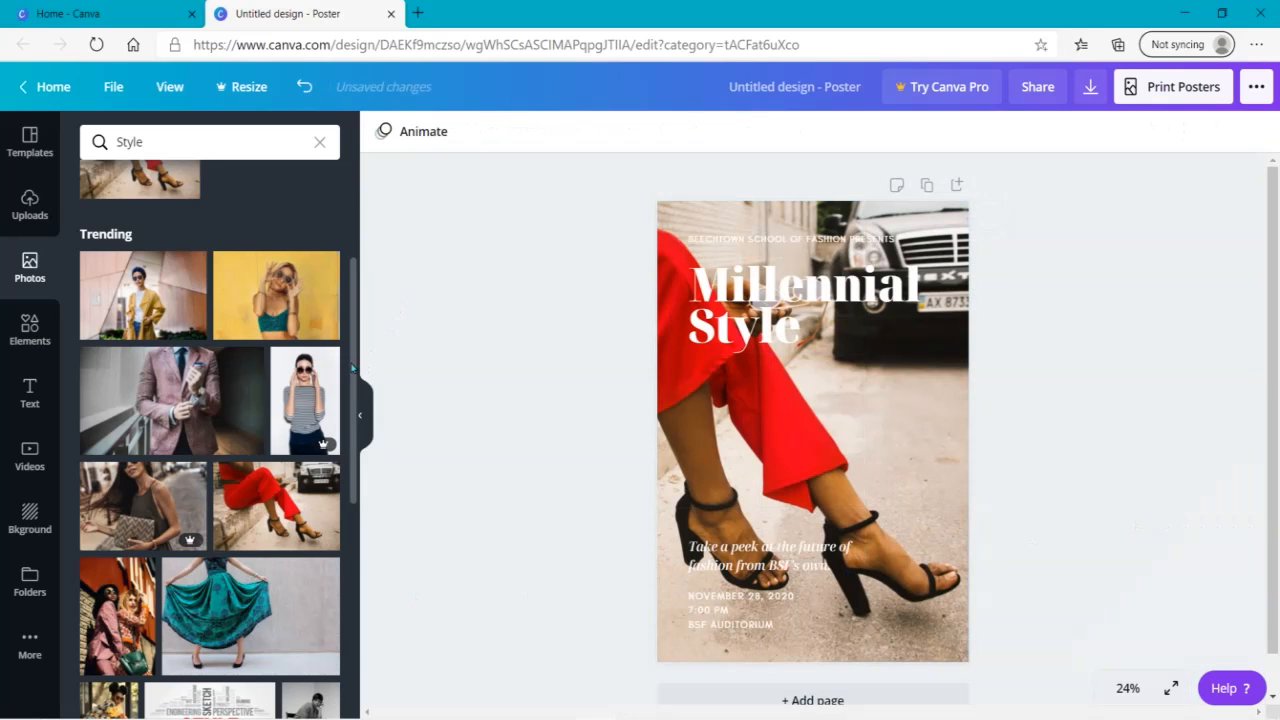
# - Clear the Style photo search and set the black textured image from the backgrounds library as the poster background
pyautogui.scroll(-3, 350, 580)
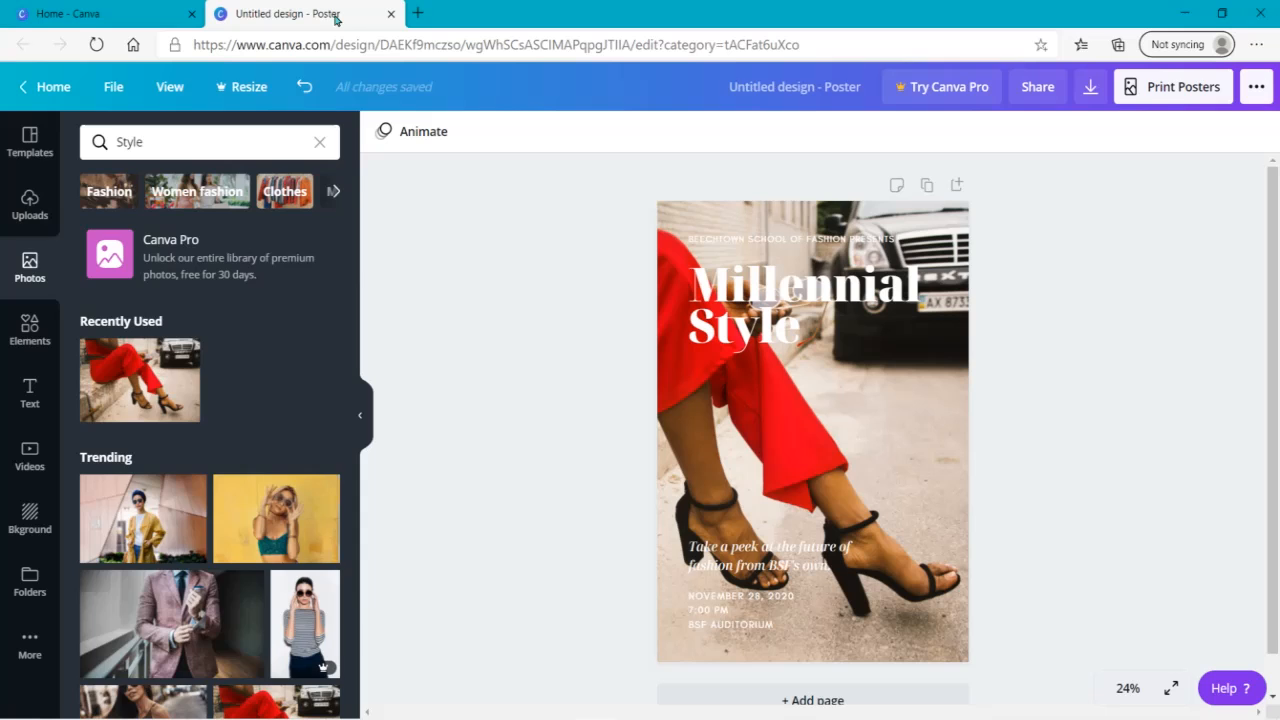
pyautogui.click(319, 142)
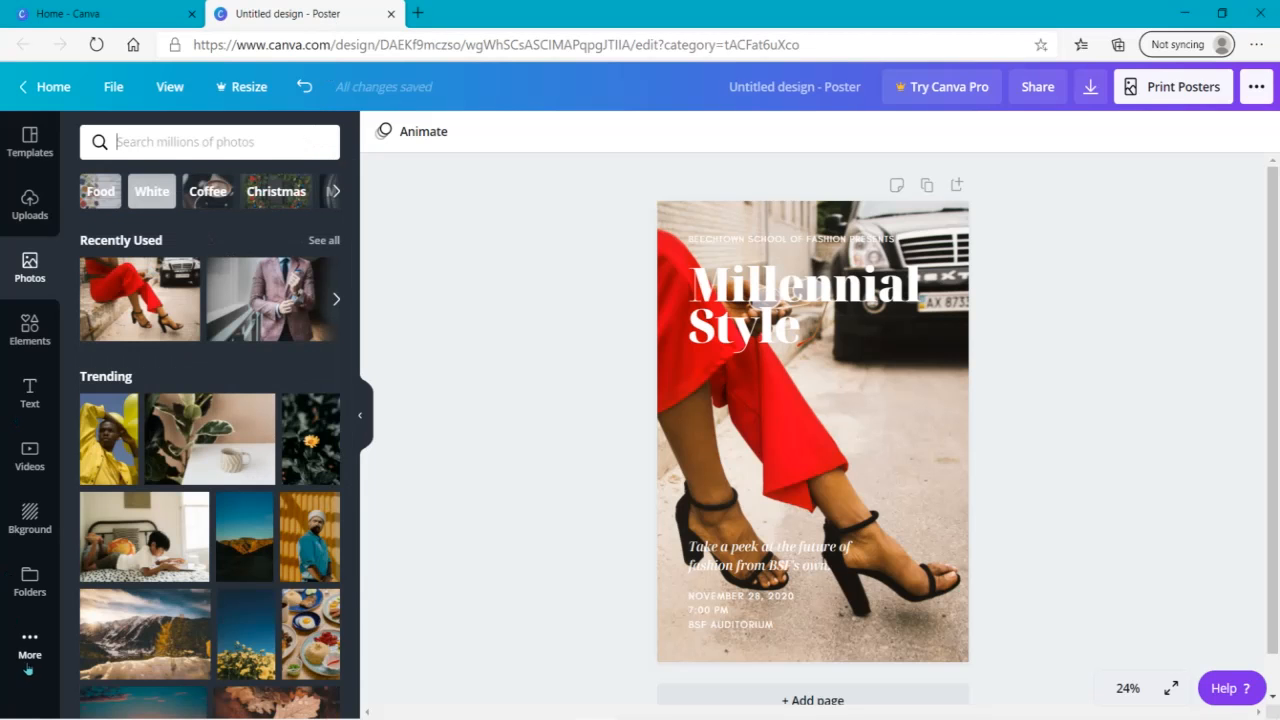
pyautogui.click(28, 517)
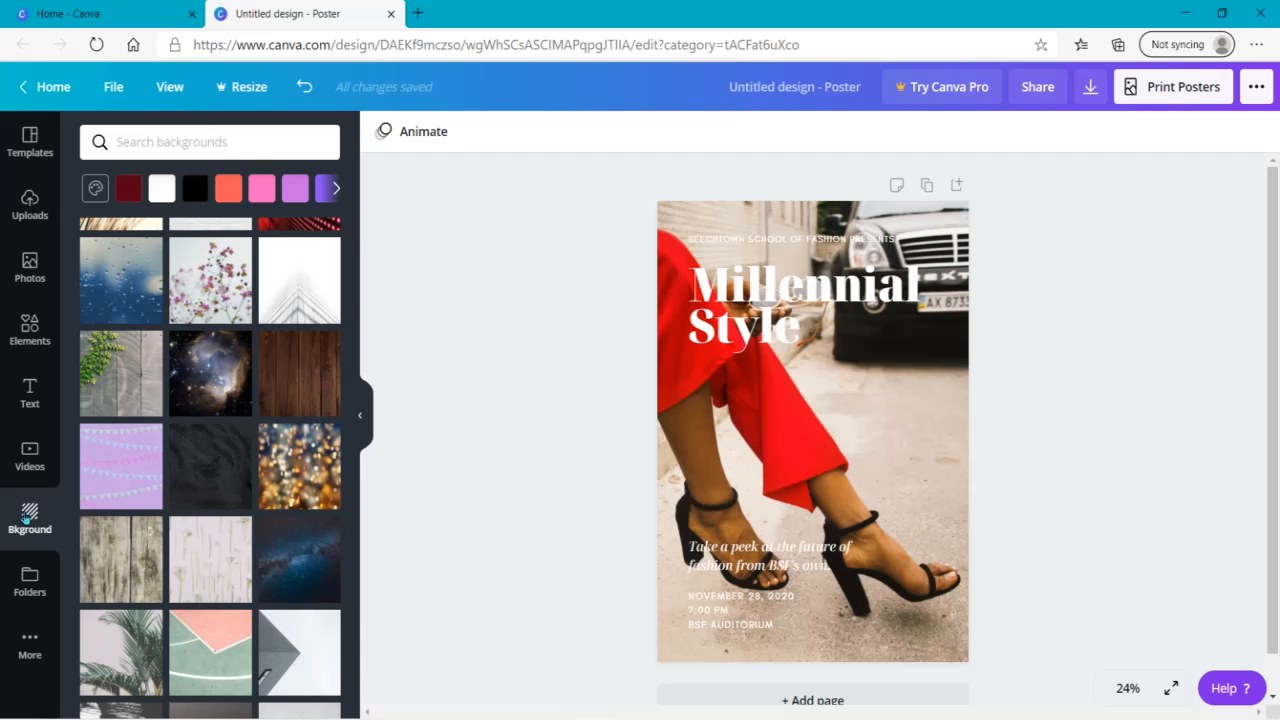
pyautogui.click(185, 467)
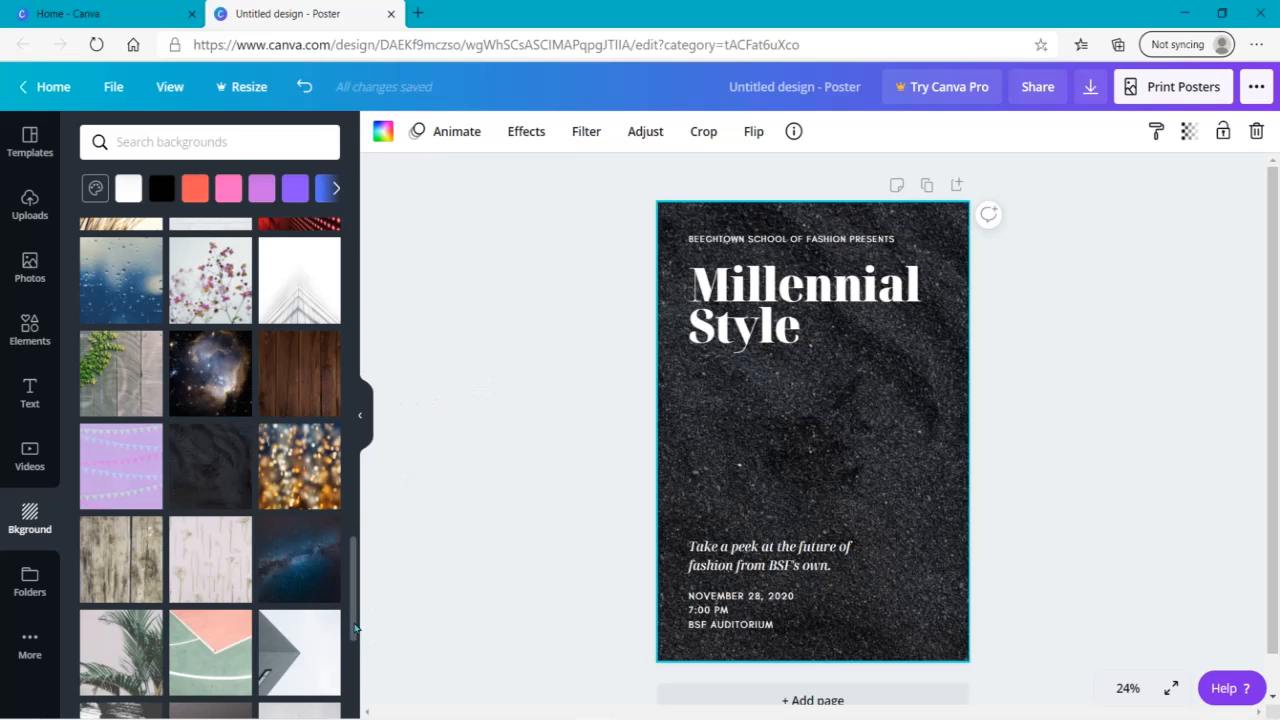
# - Search the photo library for "dark fashion"
pyautogui.scroll(-5, 358, 628)
pyautogui.moveTo(366, 717); pyautogui.dragTo(382, 387)
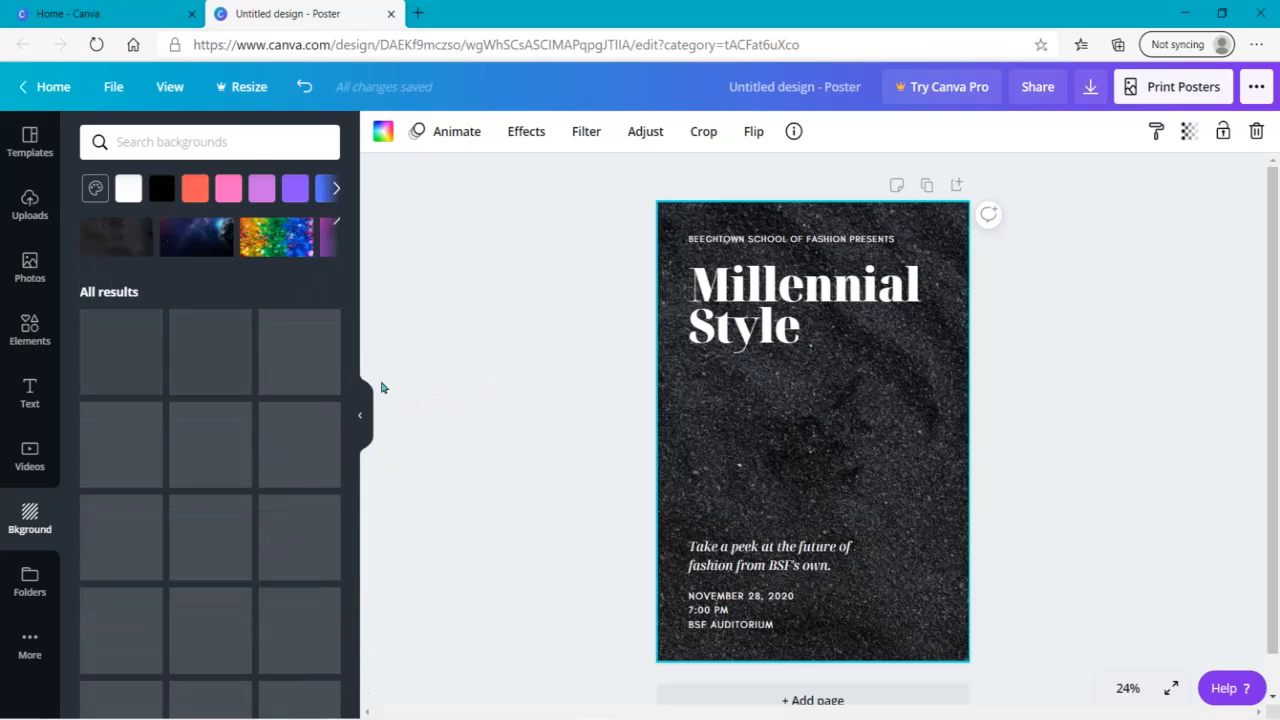
pyautogui.click(30, 268)
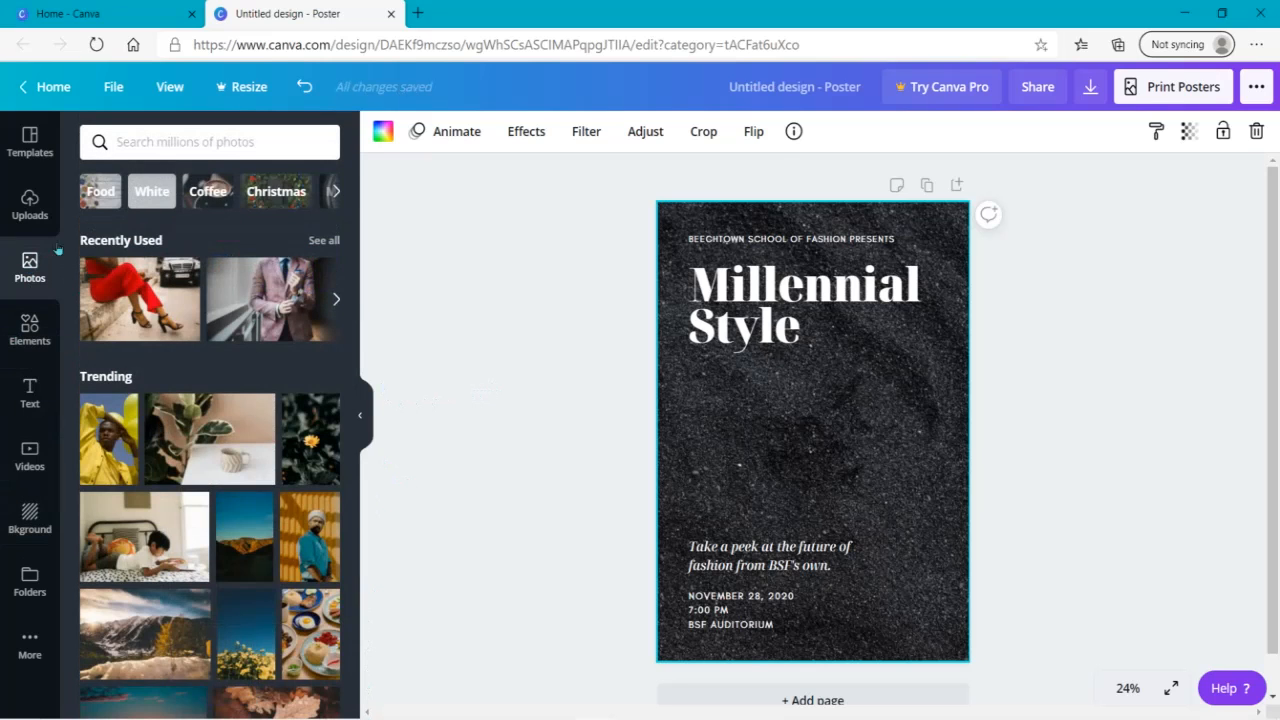
pyautogui.click(168, 146)
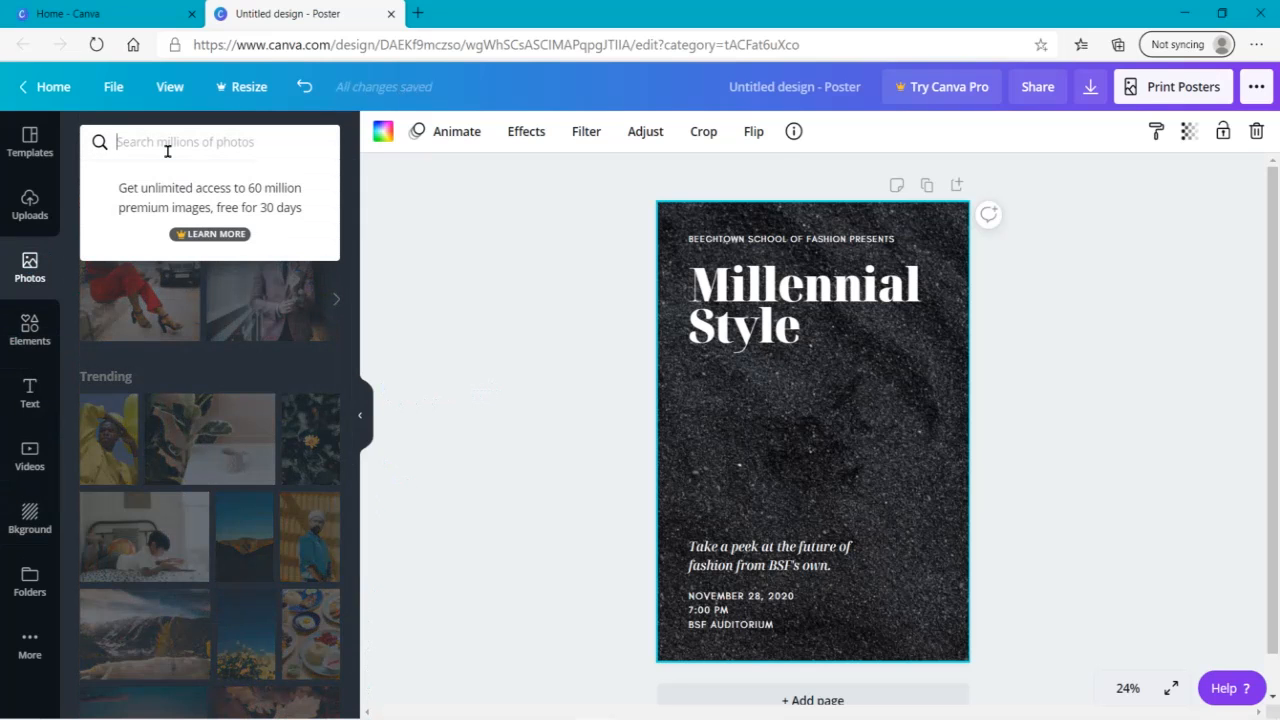
pyautogui.write('bl')
pyautogui.press('BackSpace')
pyautogui.press('BackSpace')
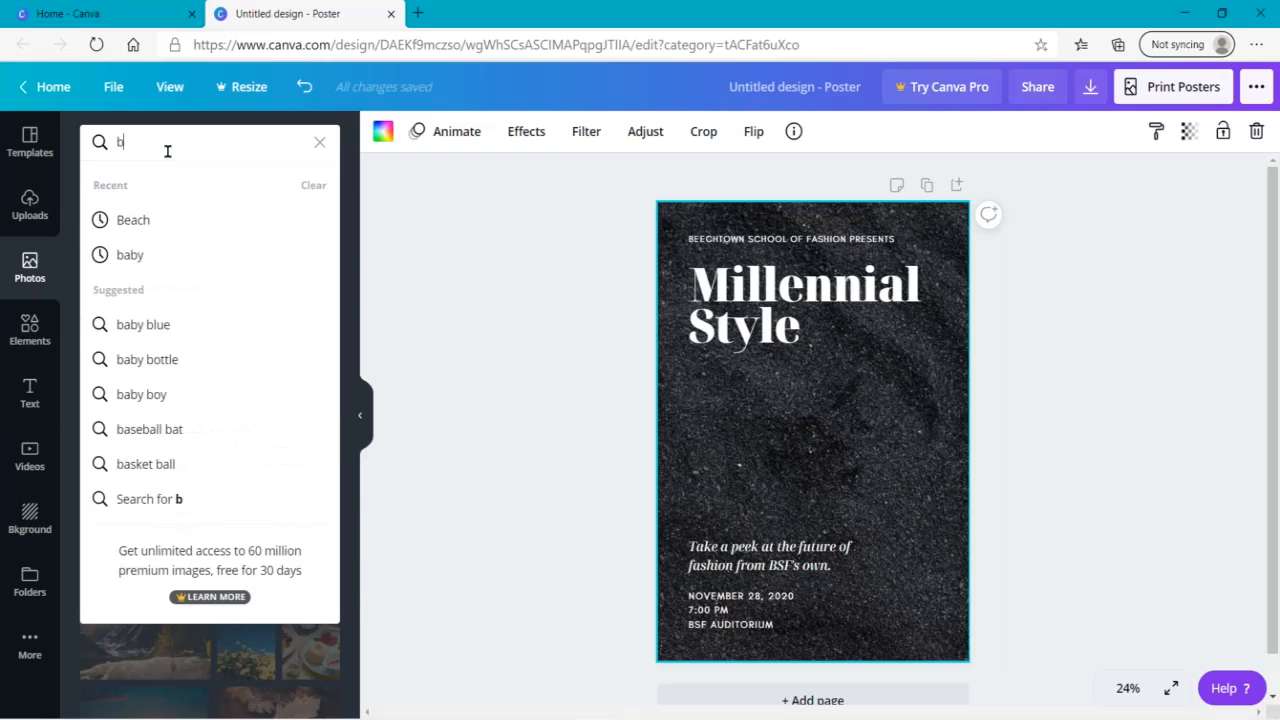
pyautogui.write('dark ')
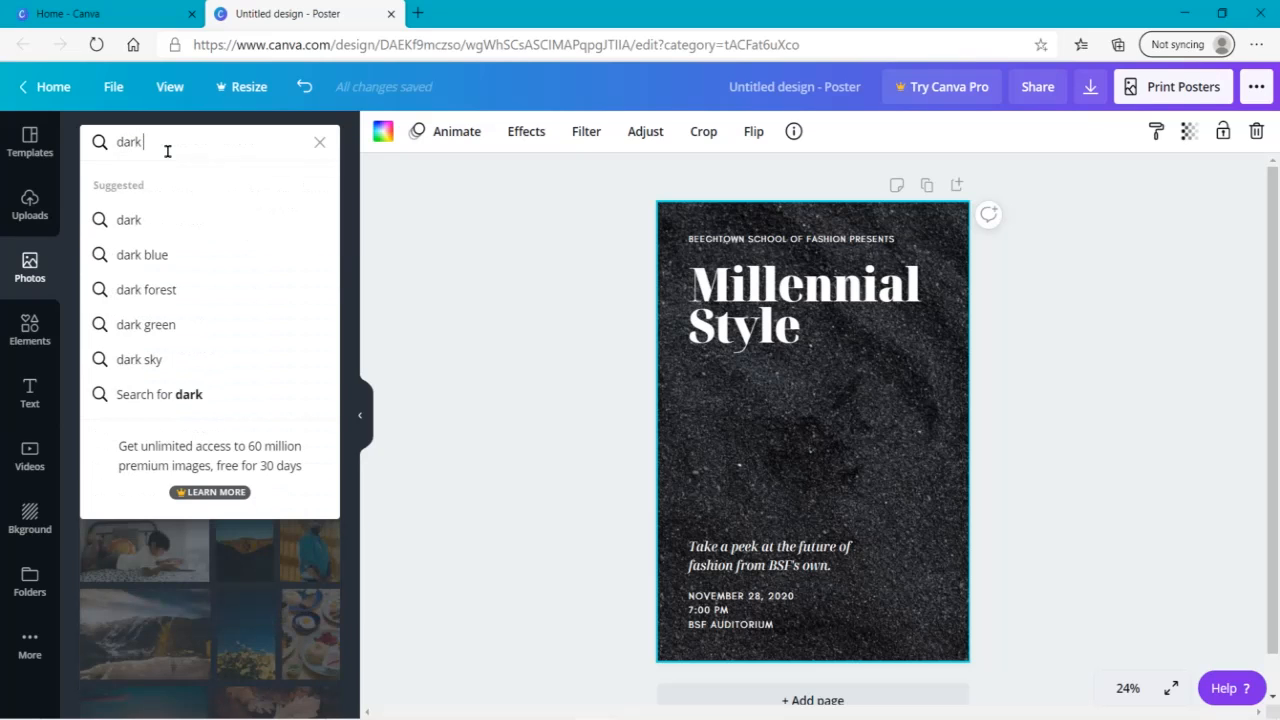
pyautogui.write('fashion')
pyautogui.press('Return')
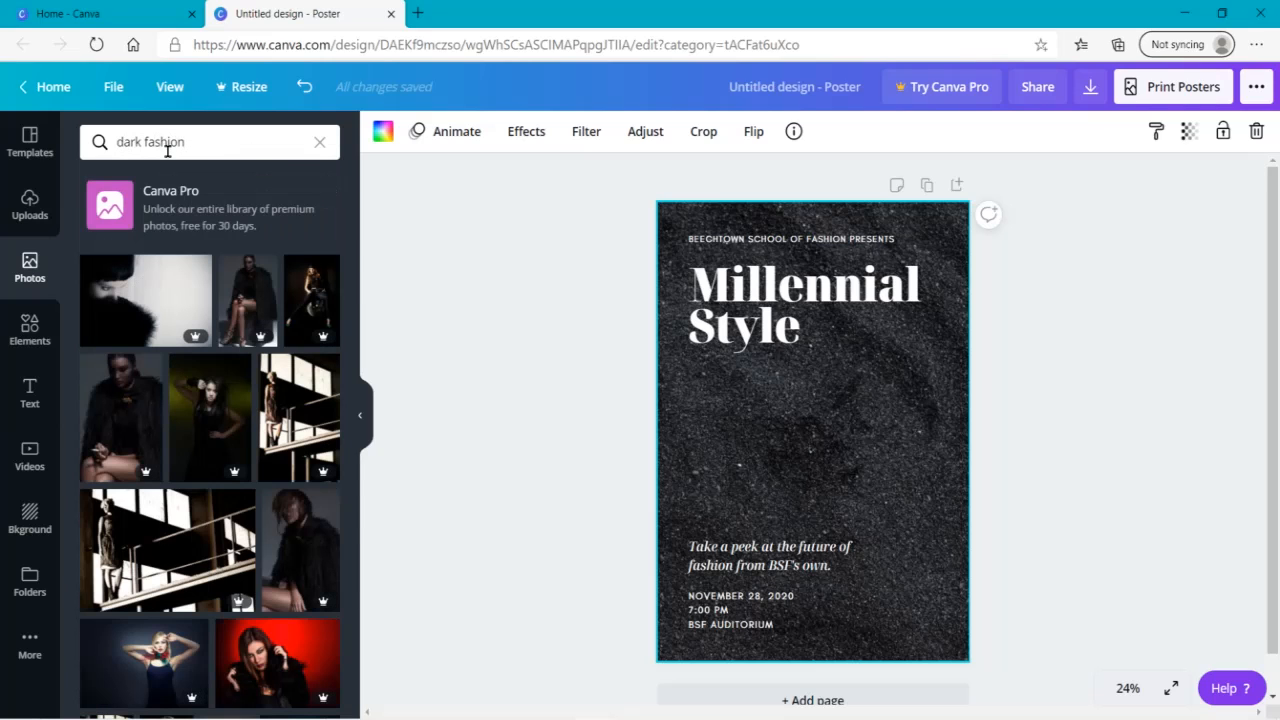
# - Clear the dark fashion search and look over the backgrounds library and the background's effects and animation options
pyautogui.click(319, 145)
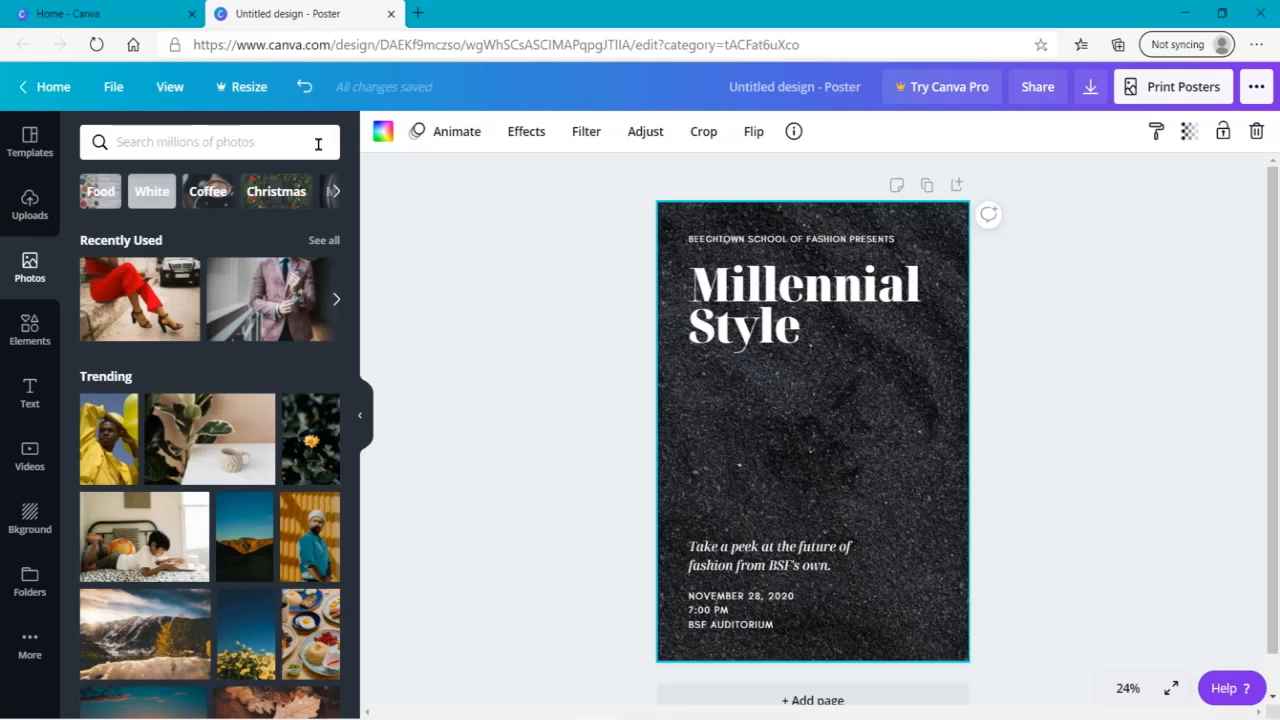
pyautogui.click(318, 145)
pyautogui.click(24, 530)
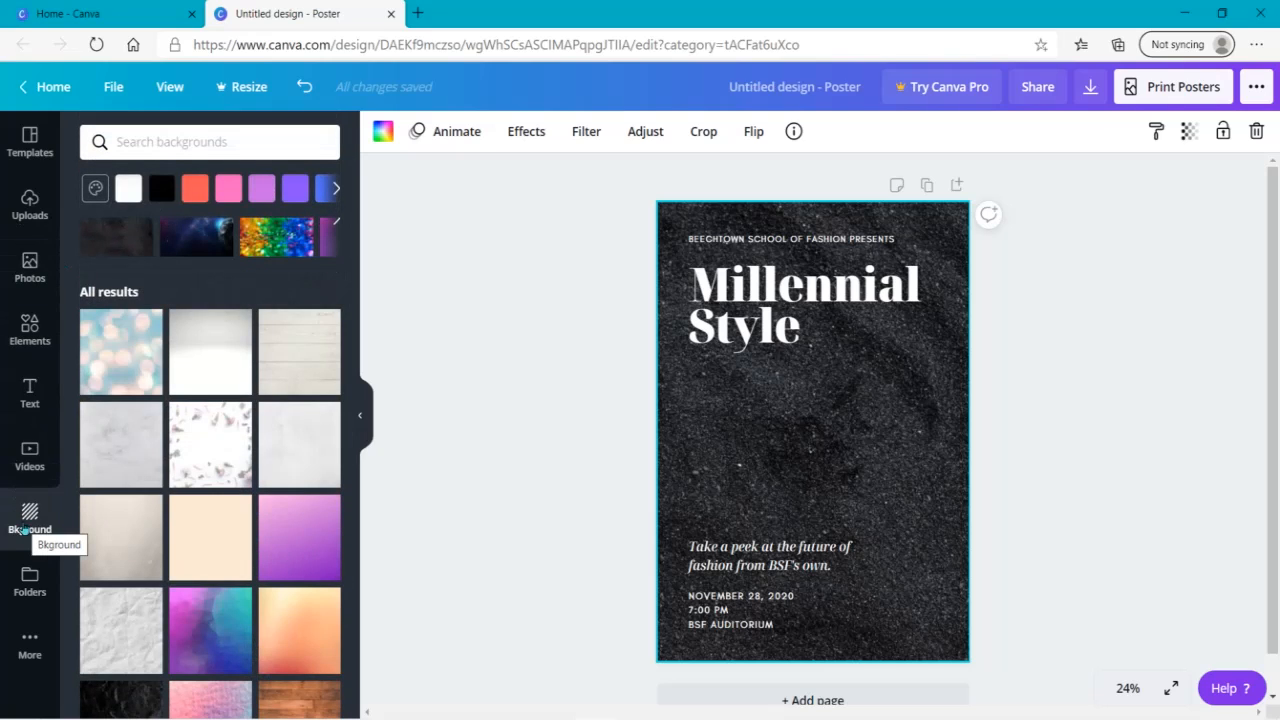
pyautogui.click(528, 133)
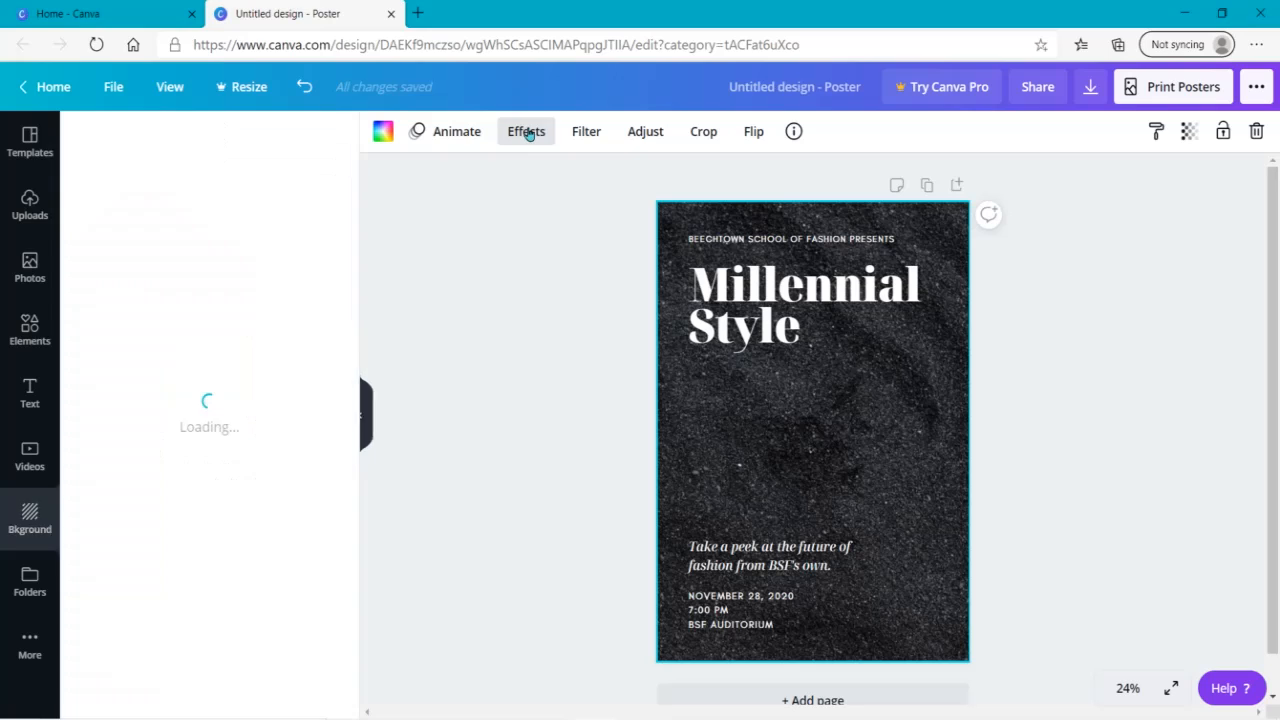
pyautogui.click(447, 136)
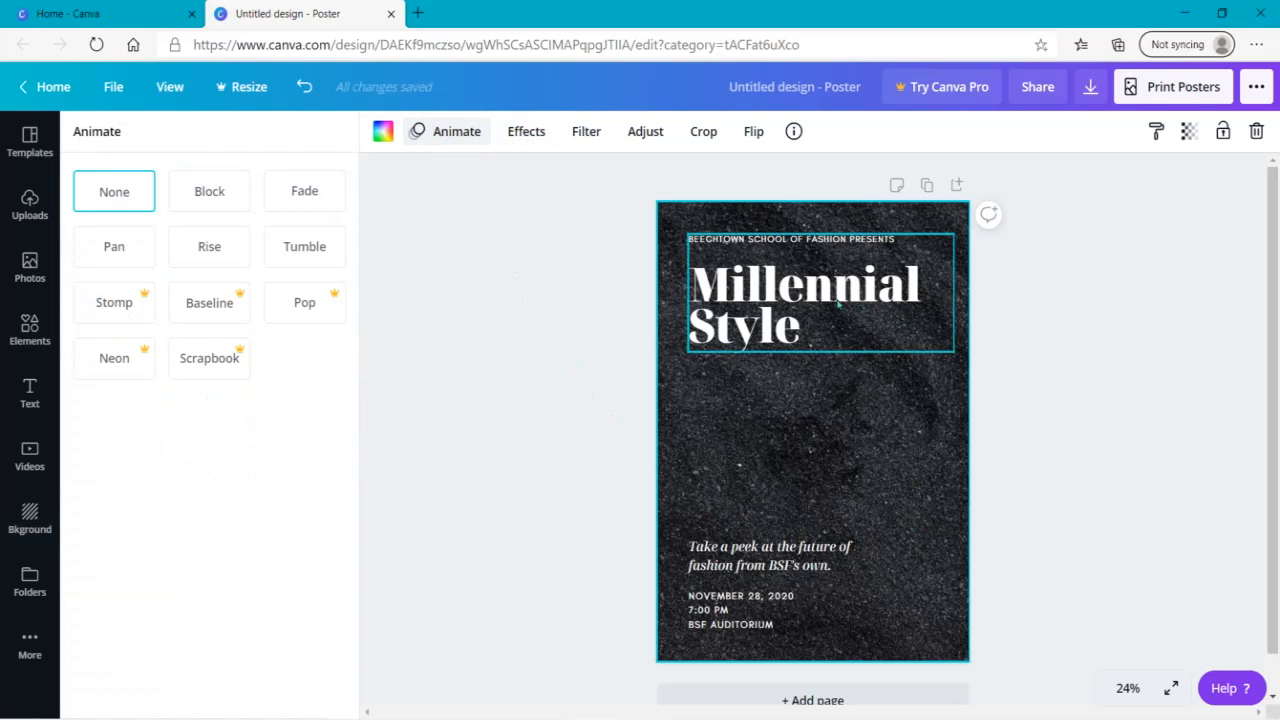
# - Try the Whimsical filter on the black textured background and replace it with the Drama filter
pyautogui.click(586, 135)
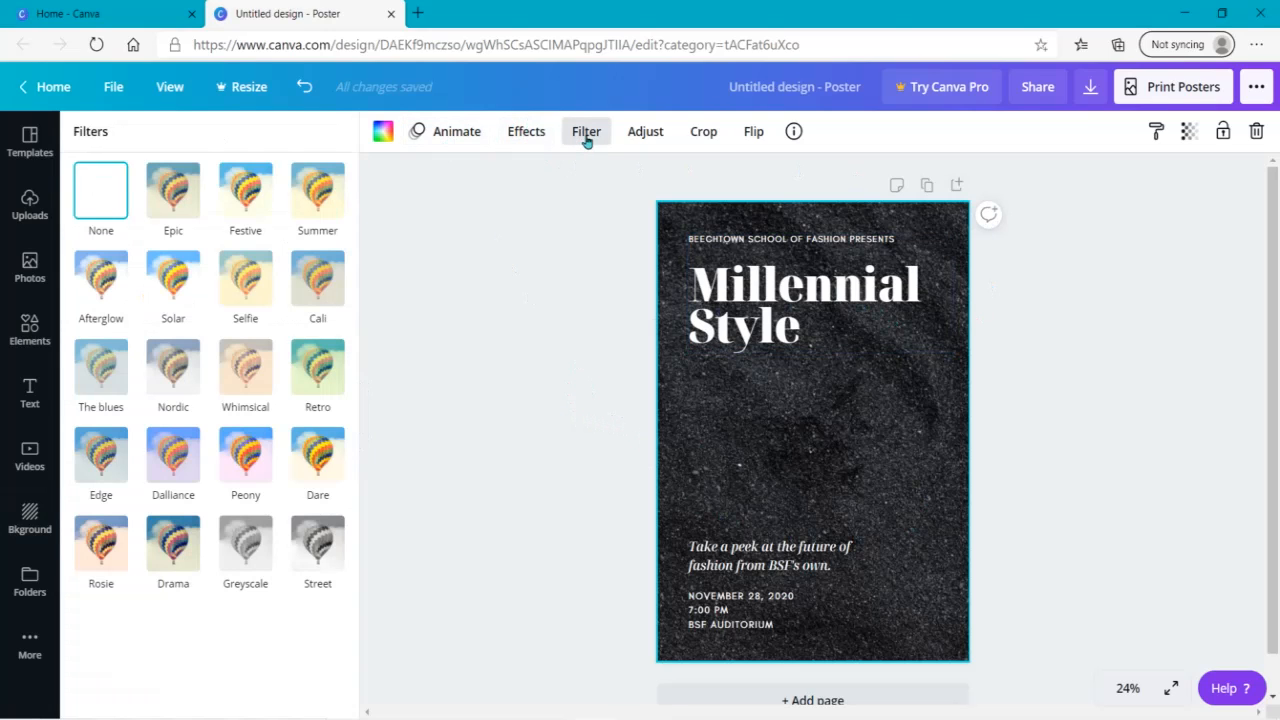
pyautogui.click(230, 381)
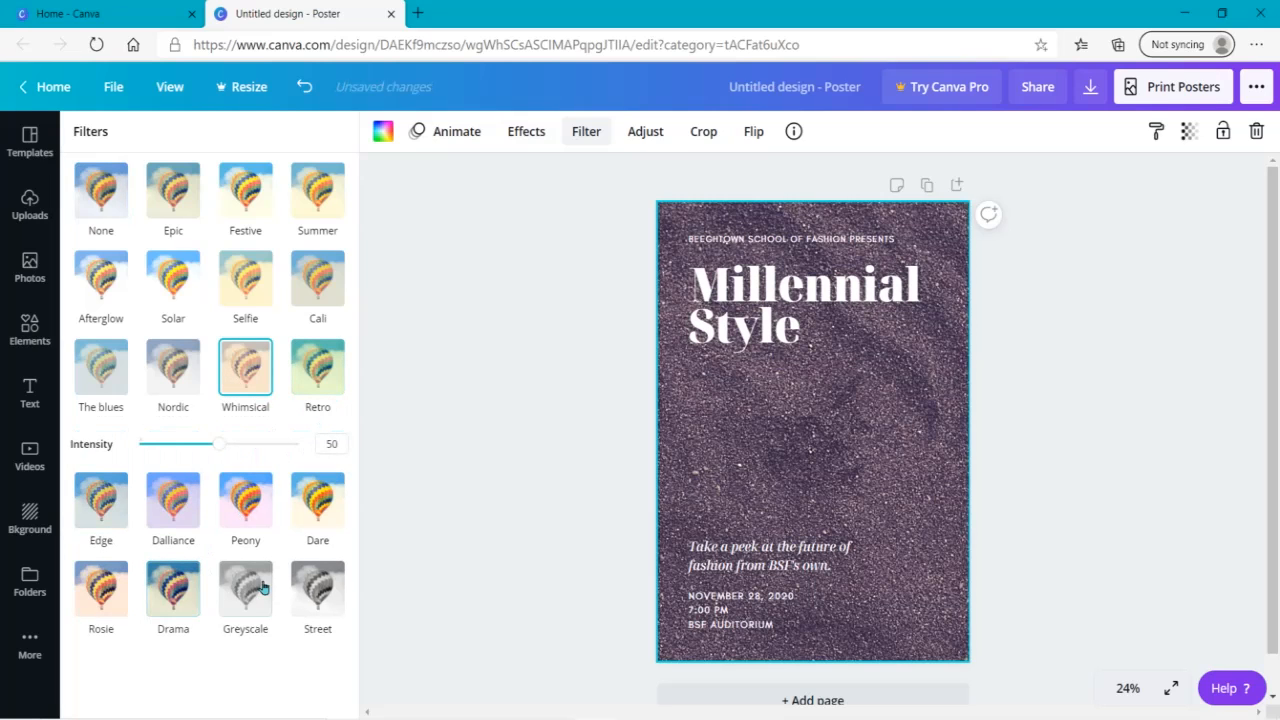
pyautogui.click(160, 578)
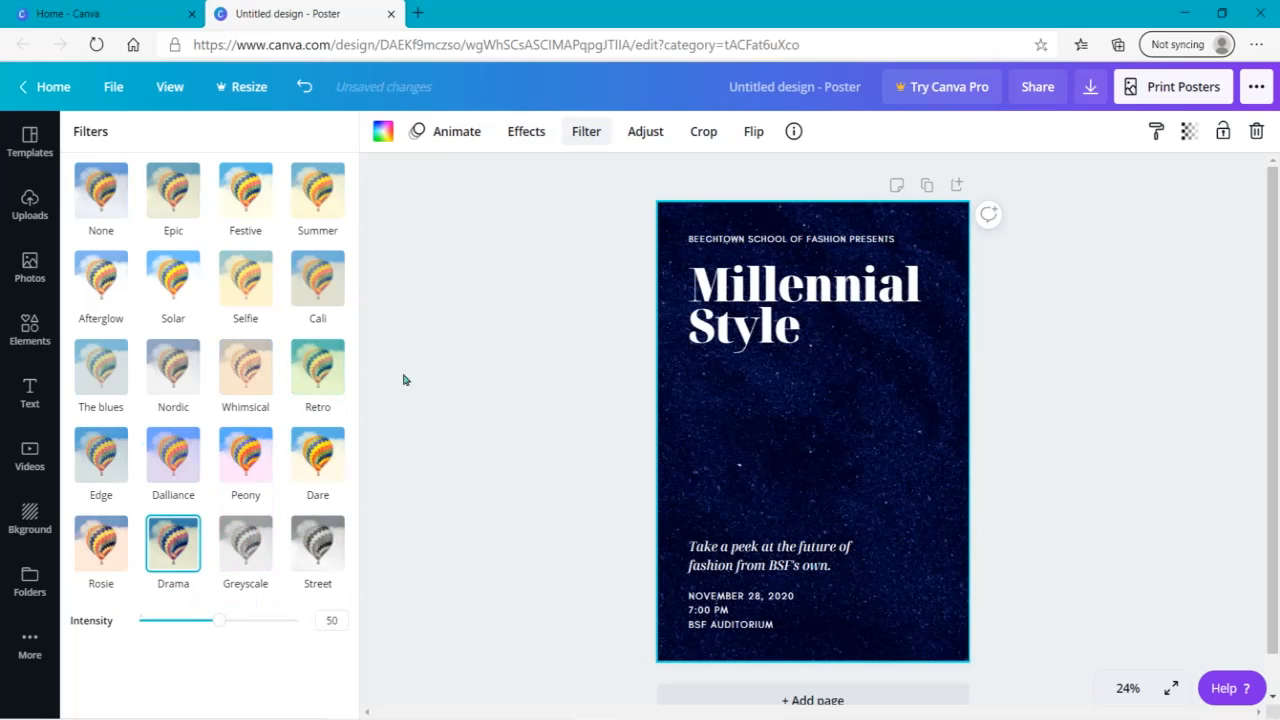
# - Adjust the background image, trying several tint and brightness levels and ending with both Tint and Brightness at -100
pyautogui.click(640, 136)
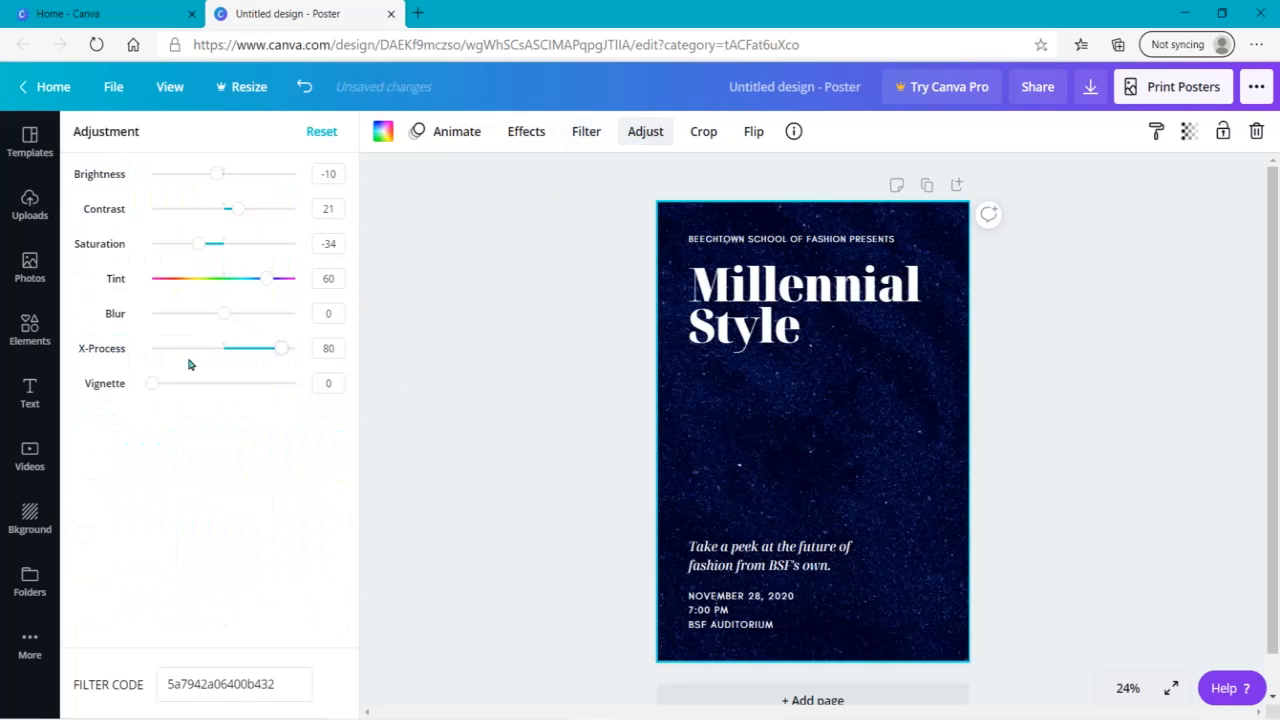
pyautogui.moveTo(266, 279); pyautogui.dragTo(196, 283)
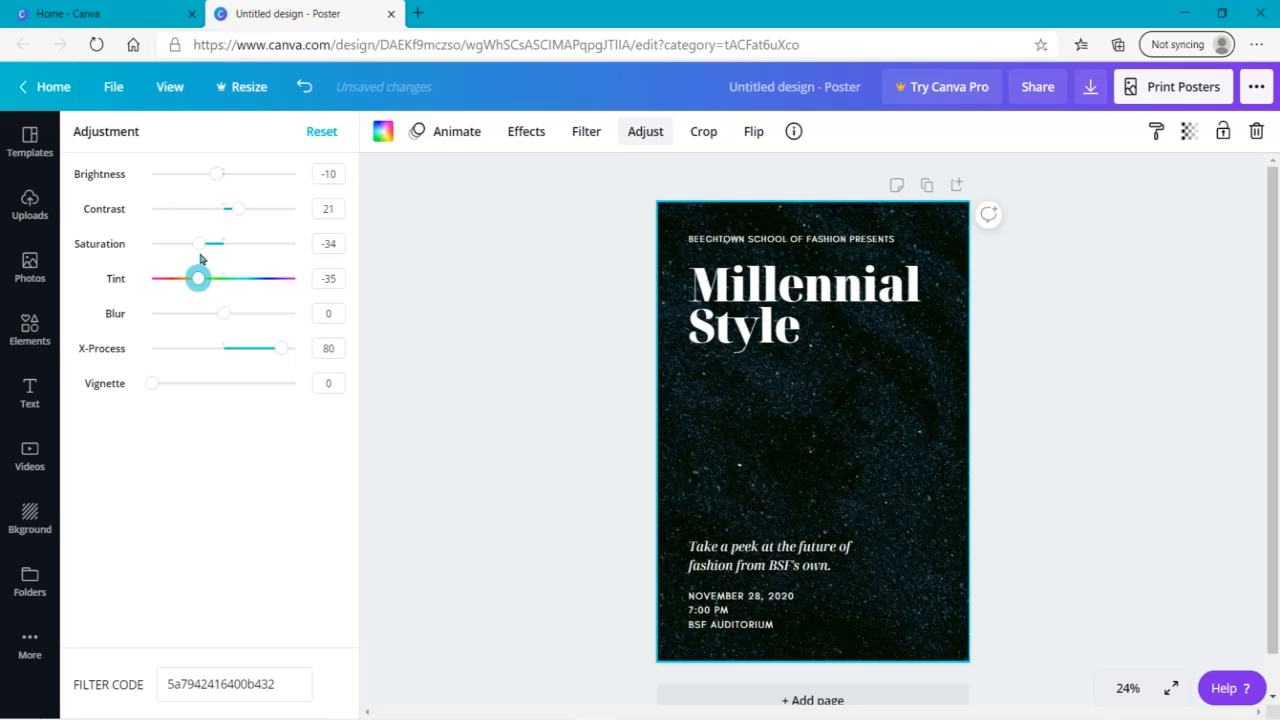
pyautogui.moveTo(212, 176); pyautogui.dragTo(314, 177)
pyautogui.moveTo(200, 280); pyautogui.dragTo(150, 278)
pyautogui.moveTo(294, 176); pyautogui.dragTo(148, 178)
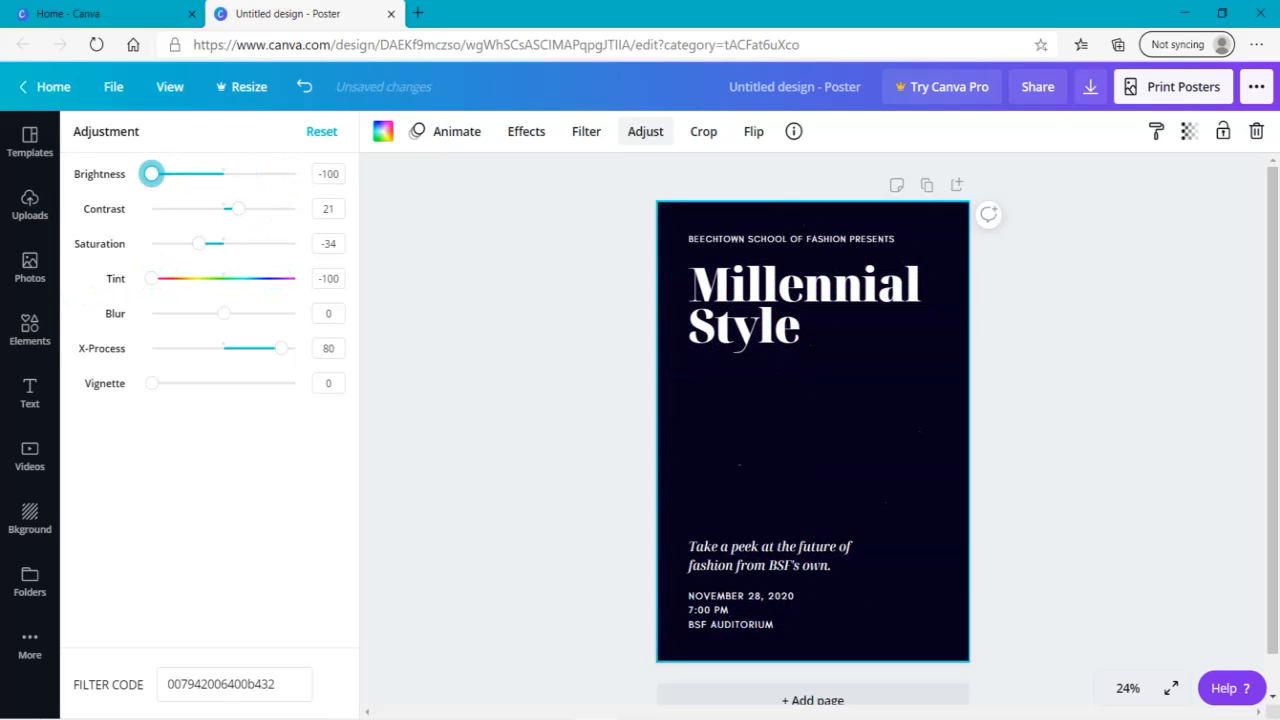
# - Replace the poster background with the uploaded autumn forest path photo
pyautogui.click(27, 209)
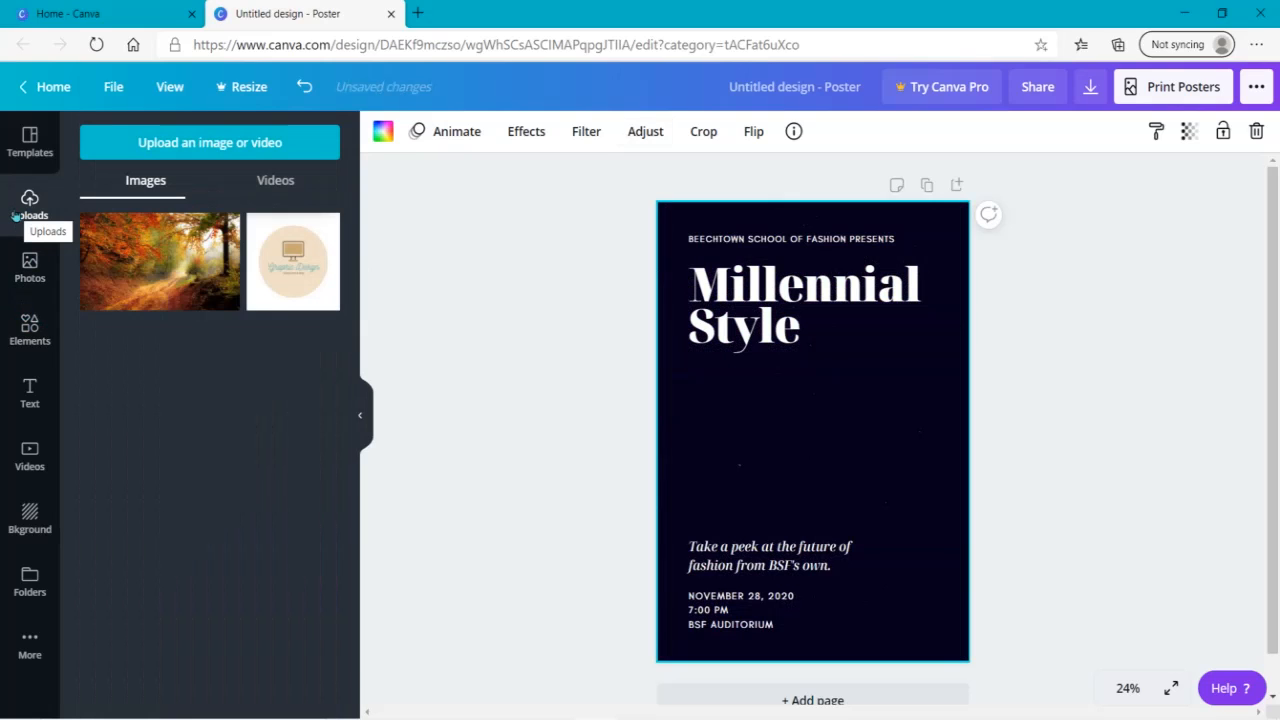
pyautogui.moveTo(134, 276); pyautogui.dragTo(668, 332)
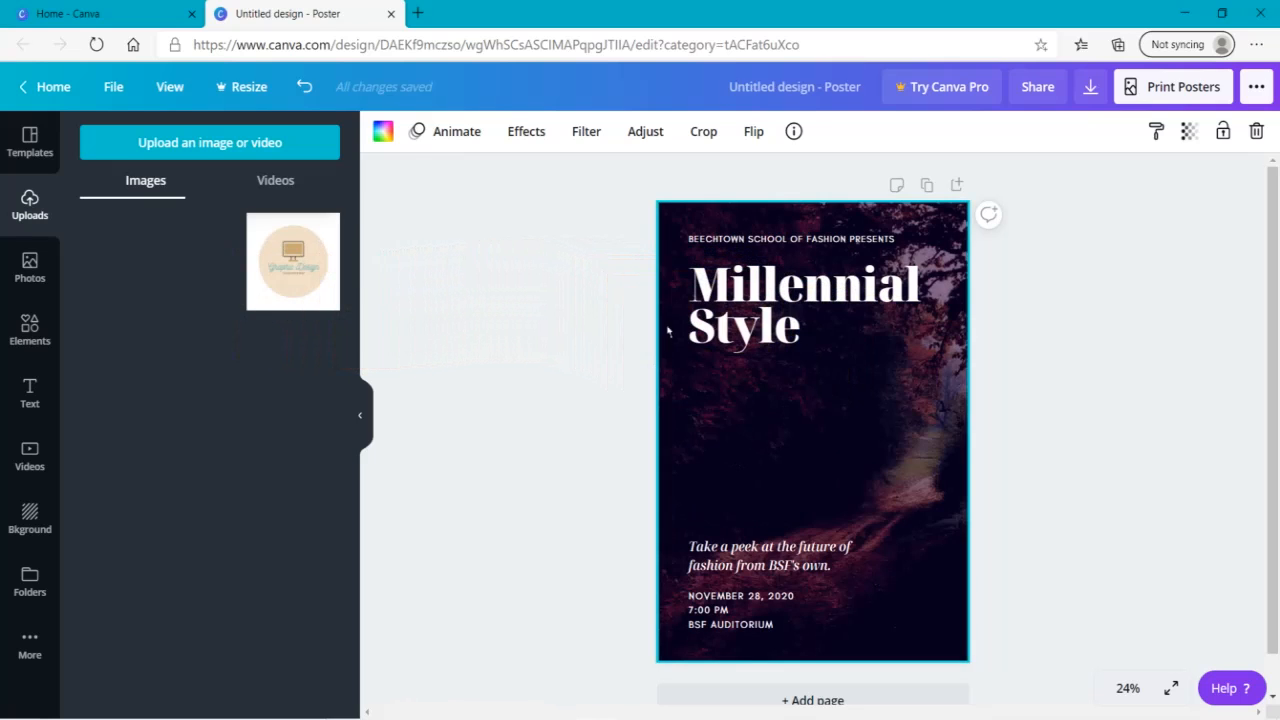
pyautogui.click(632, 461)
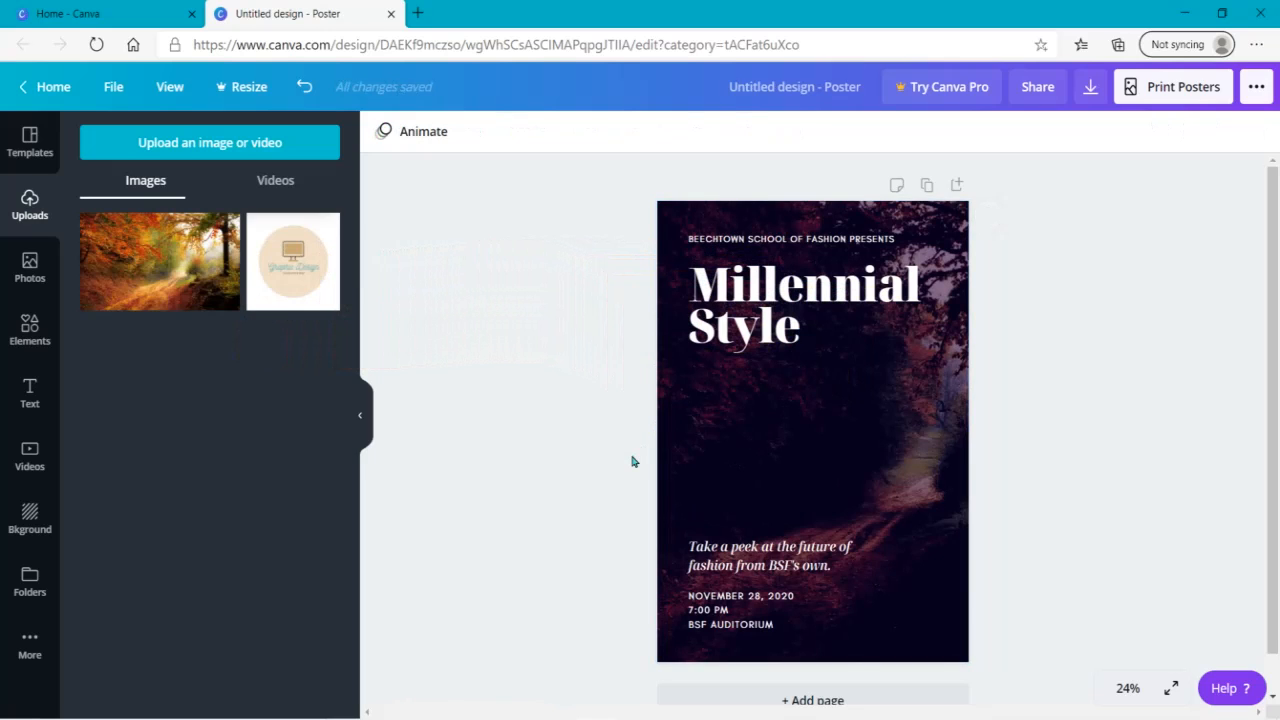
# - Try to shift the forest photo to the left within the poster's crop frame
pyautogui.doubleClick(822, 417)
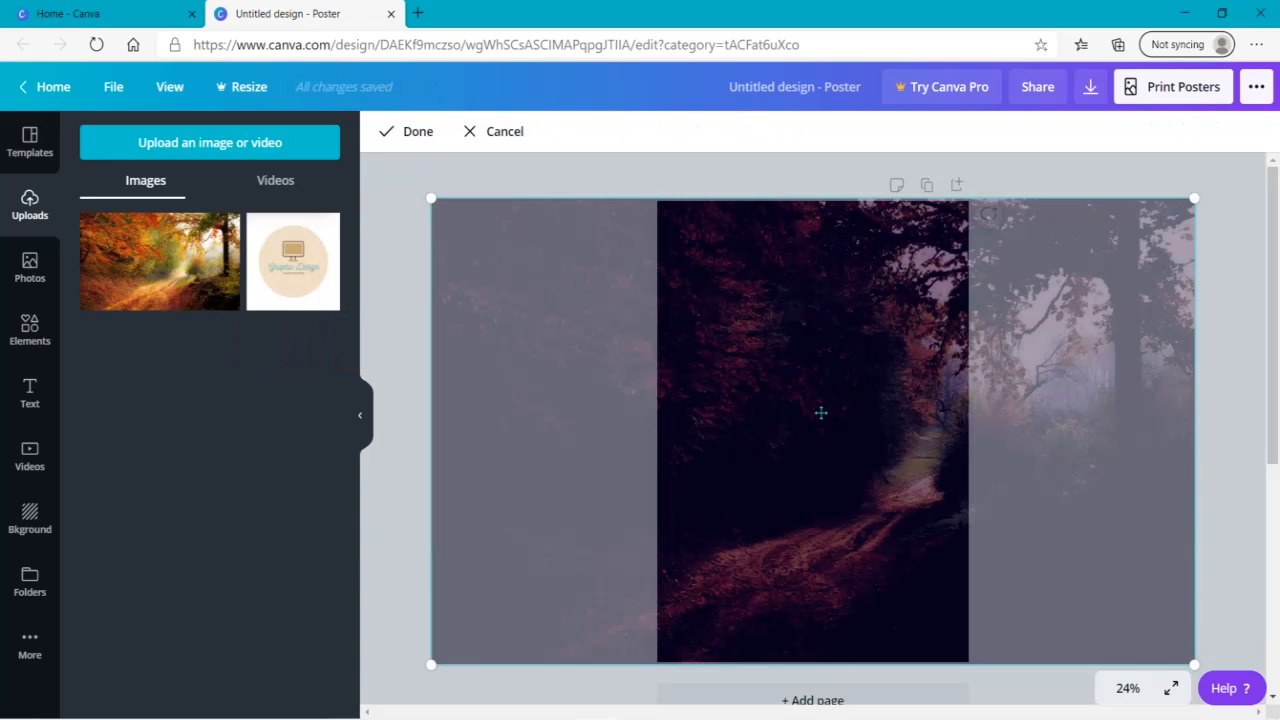
pyautogui.moveTo(821, 412); pyautogui.dragTo(743, 411)
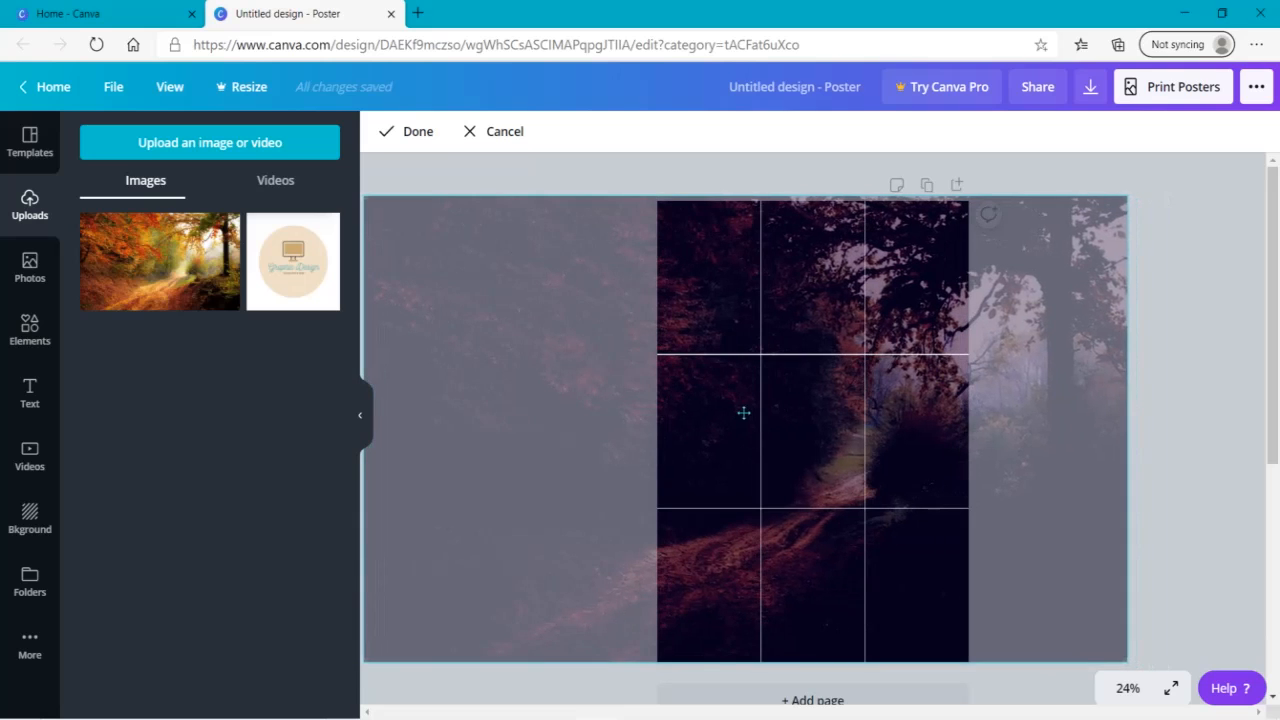
pyautogui.click(1205, 455)
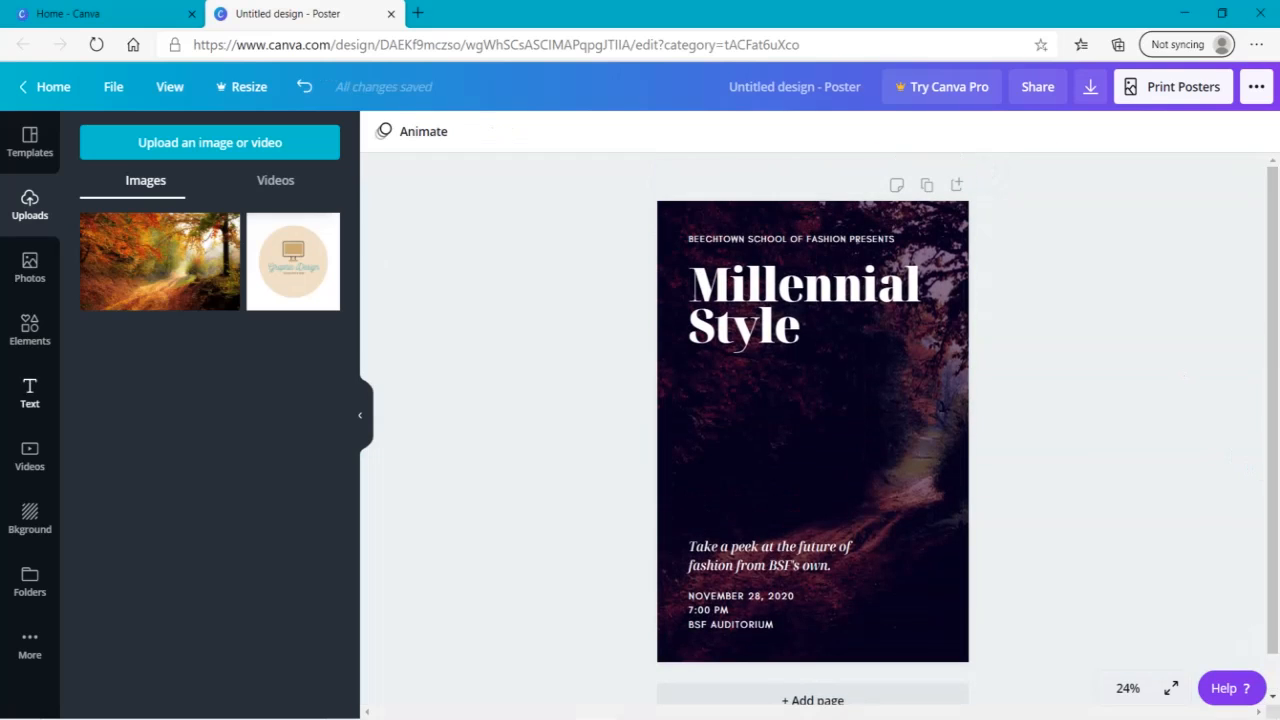
# - Try an aerial video as the poster background and replace it with the 6.0s yellow smoke video from the Backgrounds video category
pyautogui.click(22, 518)
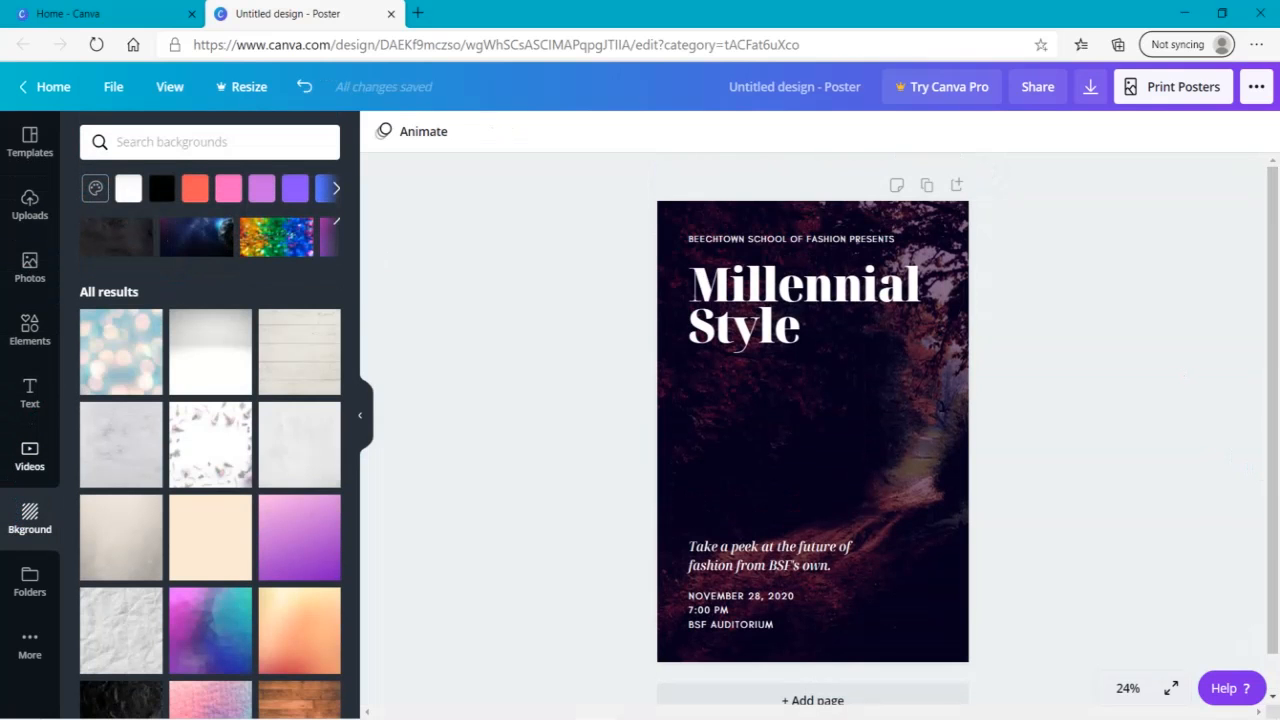
pyautogui.click(30, 455)
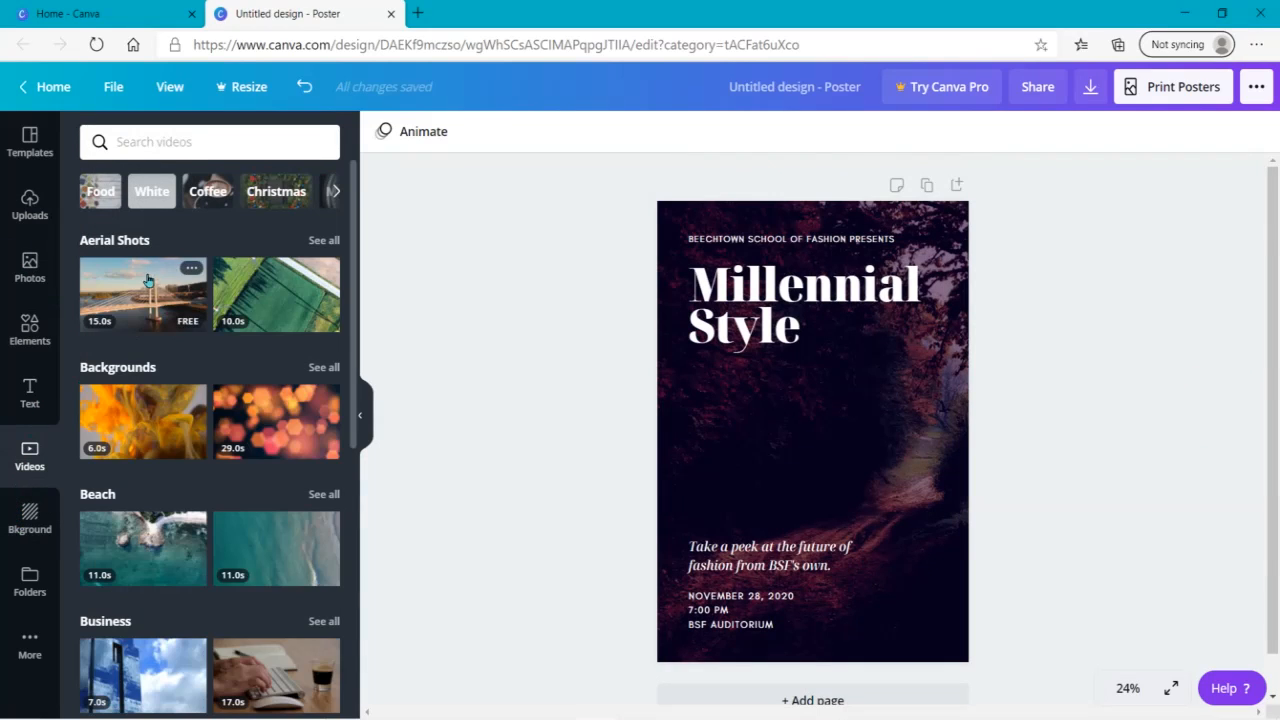
pyautogui.moveTo(150, 290); pyautogui.dragTo(706, 191)
pyautogui.moveTo(192, 395); pyautogui.dragTo(687, 232)
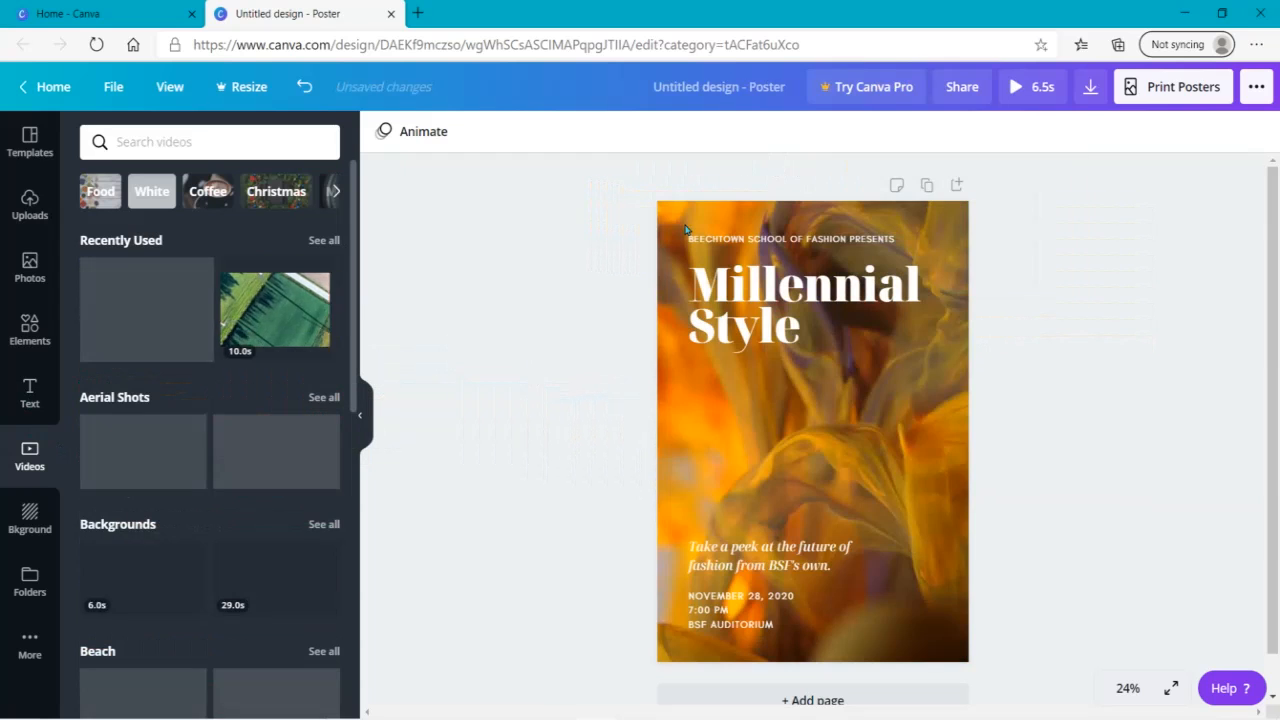